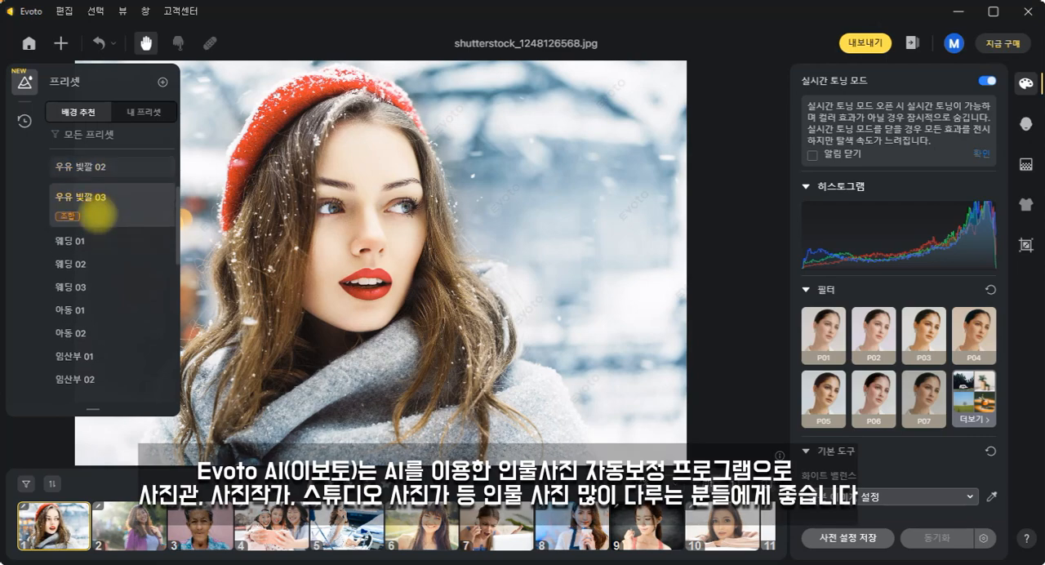
- Apply the wedding presets 웨딩 01, 웨딩 02 and 웨딩 03 in turn to the red beret portrait
click(93, 230)
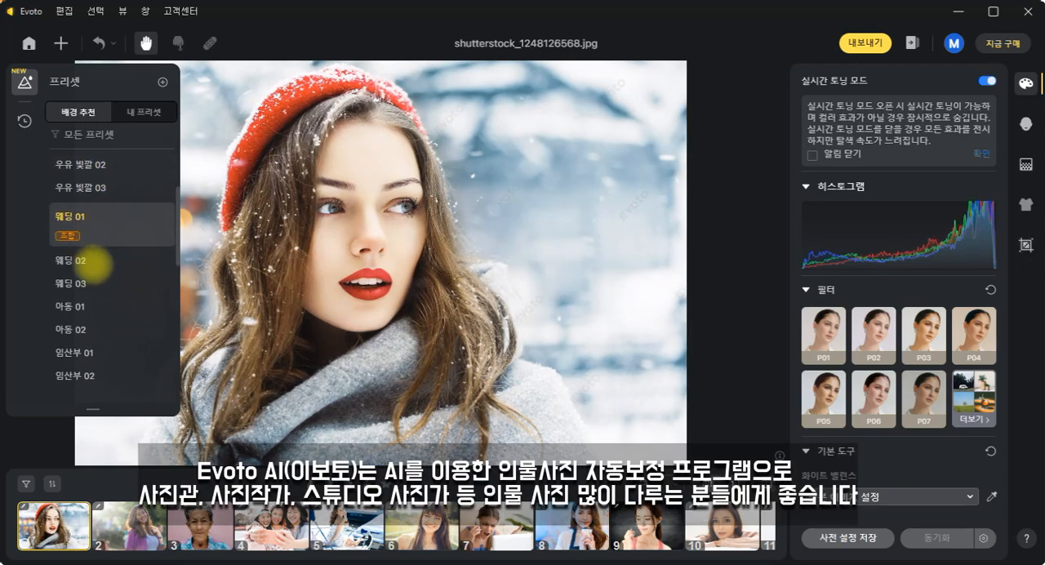
click(94, 262)
click(94, 284)
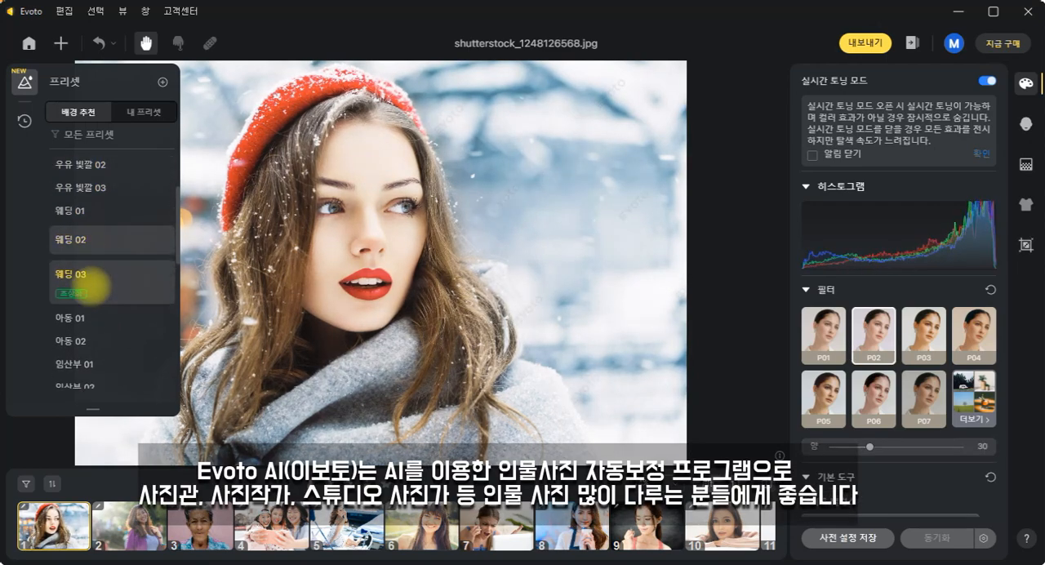
- Try the color filters P02, P03 and P04 on the portrait and settle on P06
click(867, 340)
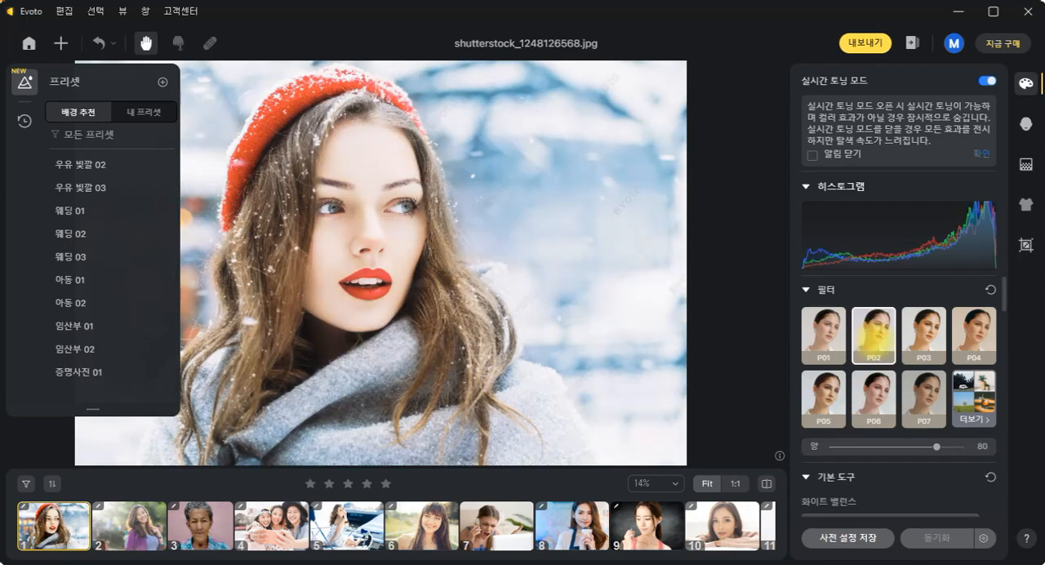
click(925, 335)
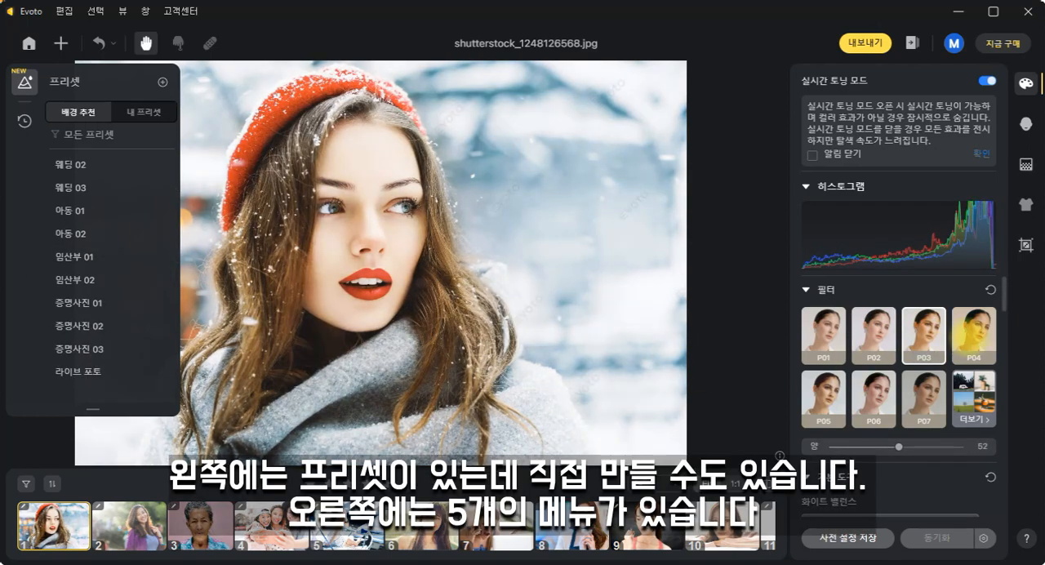
click(974, 333)
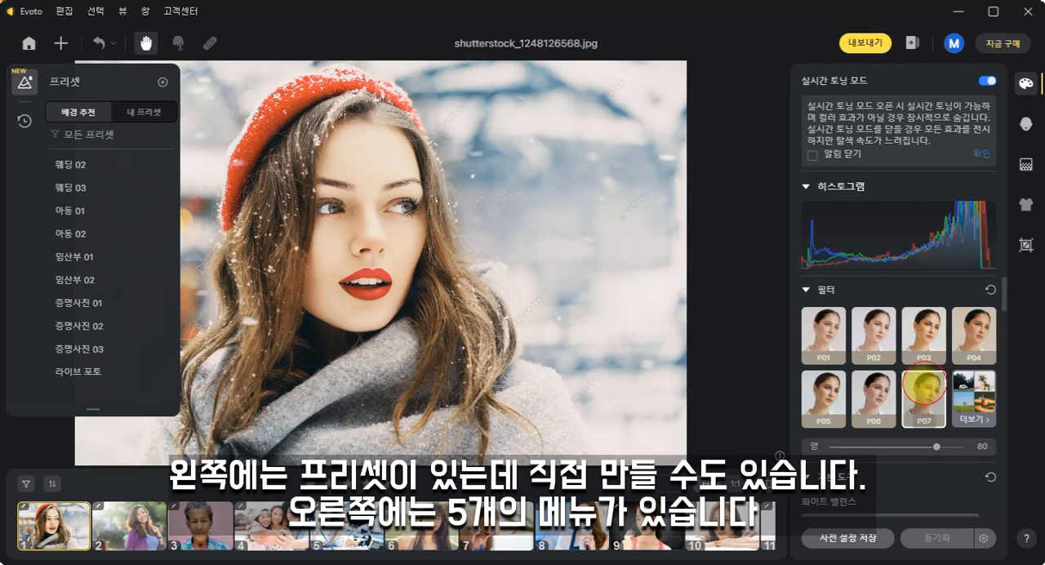
click(874, 398)
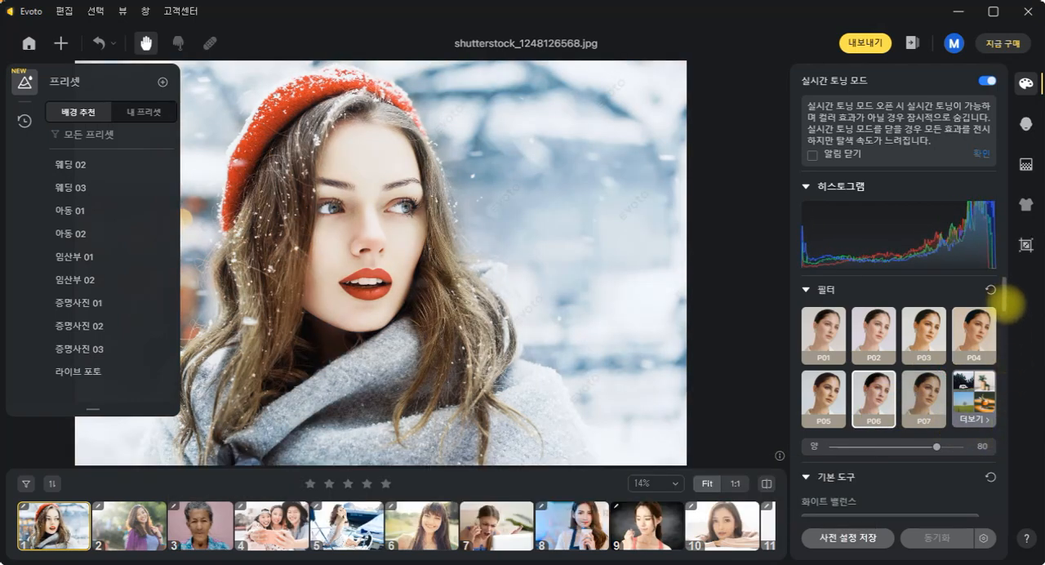
- Adjust the portrait's tone with exposure 0.8, highlights -84 and shadows 19
scroll(1003, 298, down, 3)
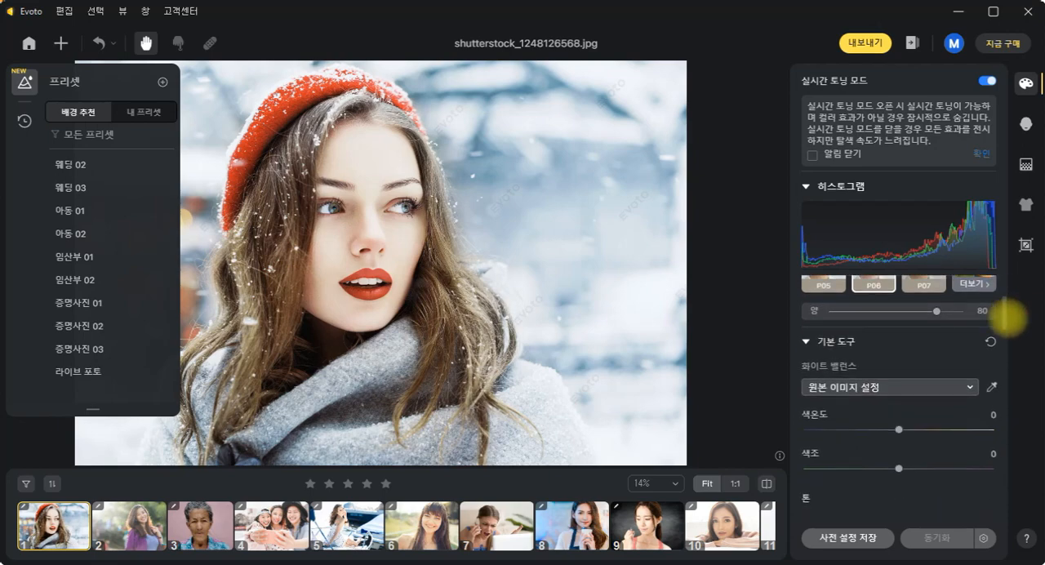
scroll(1006, 328, down, 3)
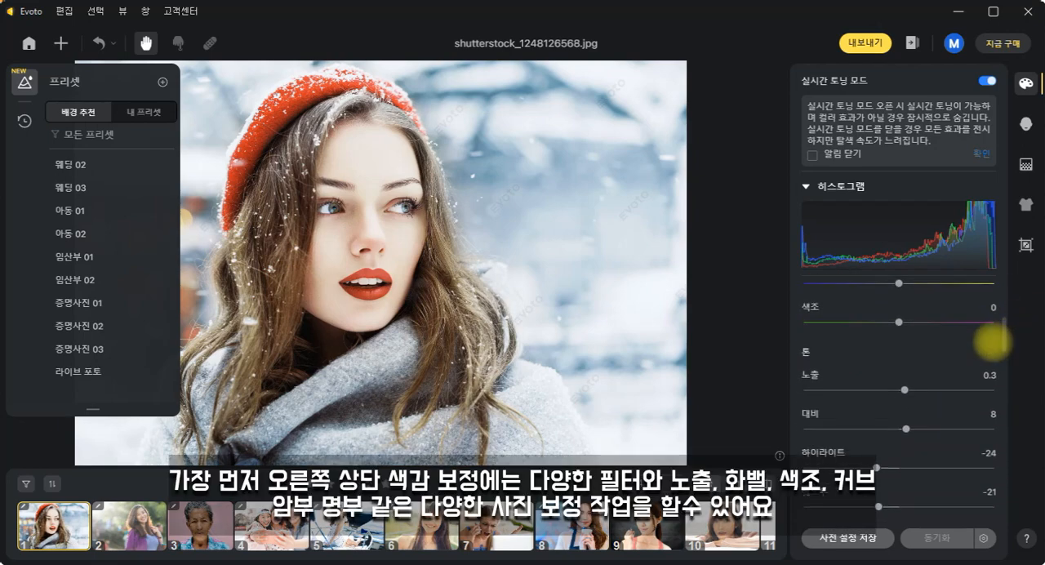
drag(905, 390, 915, 389)
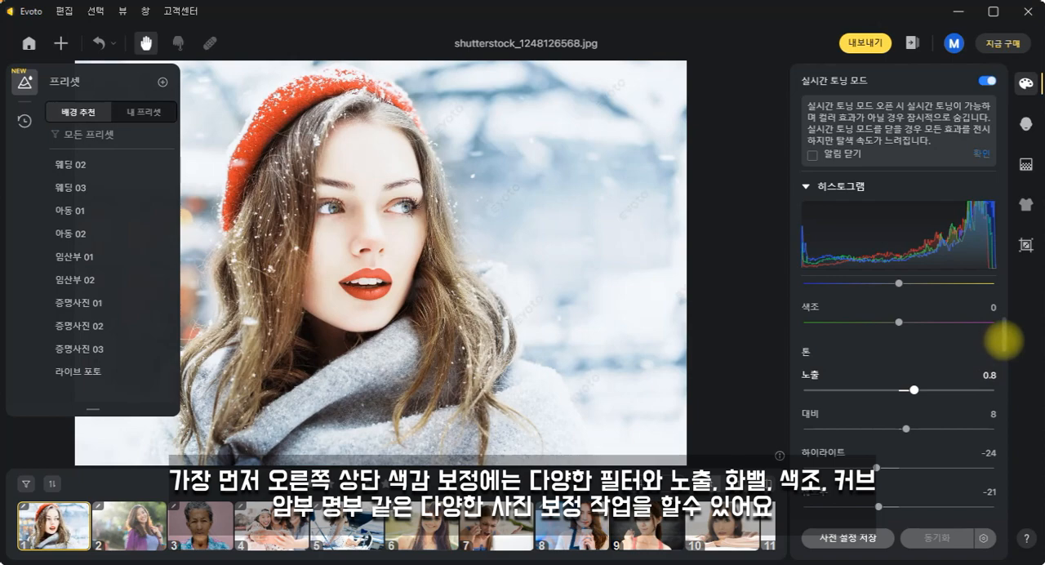
scroll(999, 343, down, 3)
drag(876, 342, 820, 341)
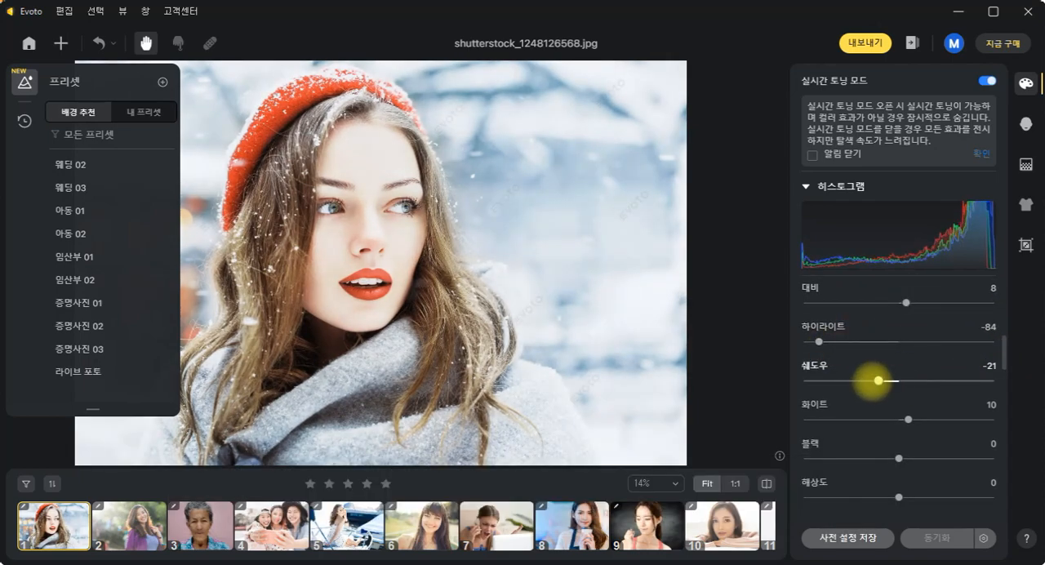
drag(879, 381, 933, 381)
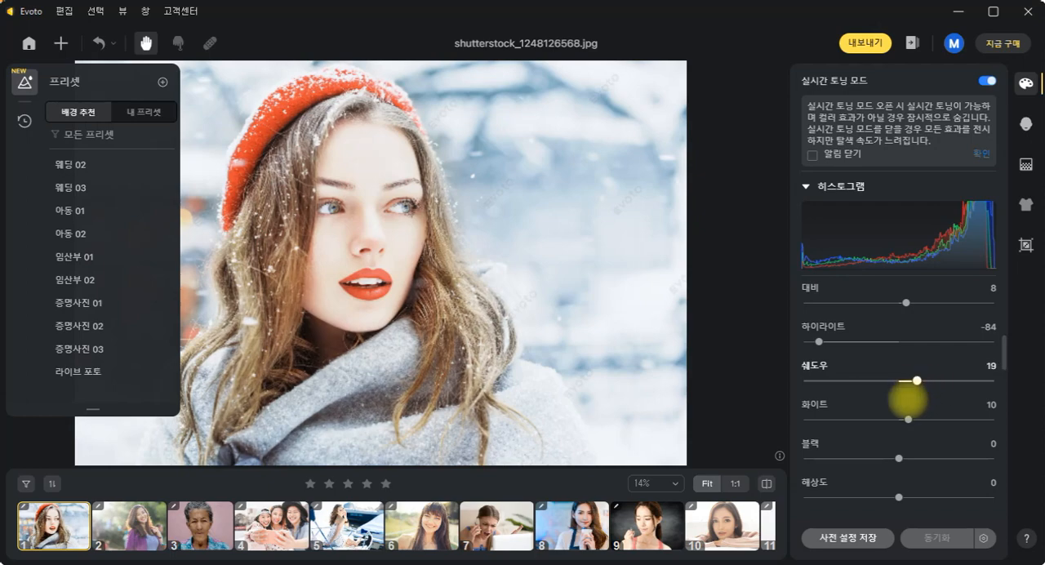
- Adjust the portrait's tone curve and set the yellow (옐로우) hue to 15
drag(899, 458, 954, 414)
scroll(1010, 394, down, 5)
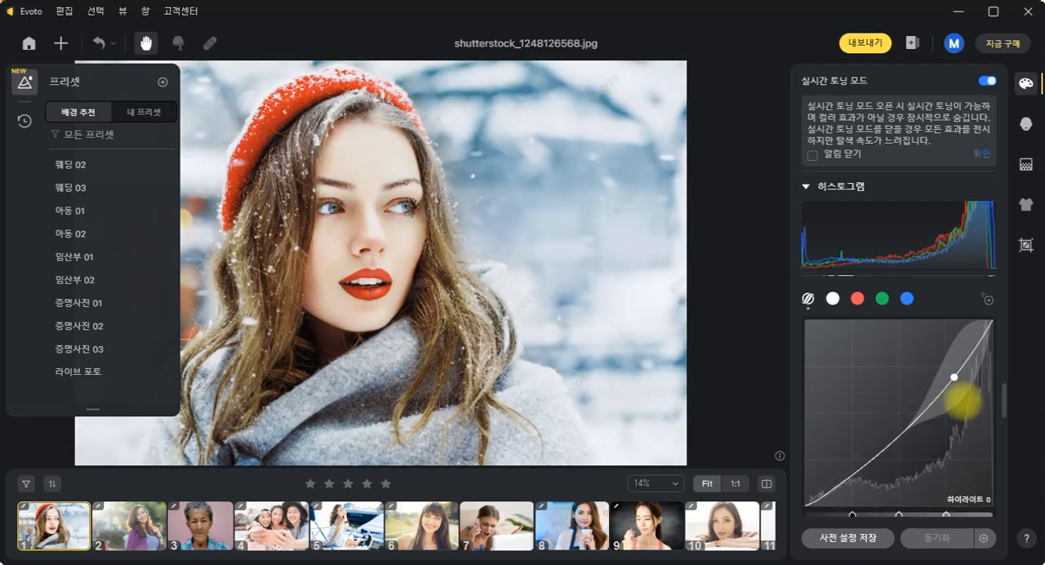
drag(1006, 392, 1010, 453)
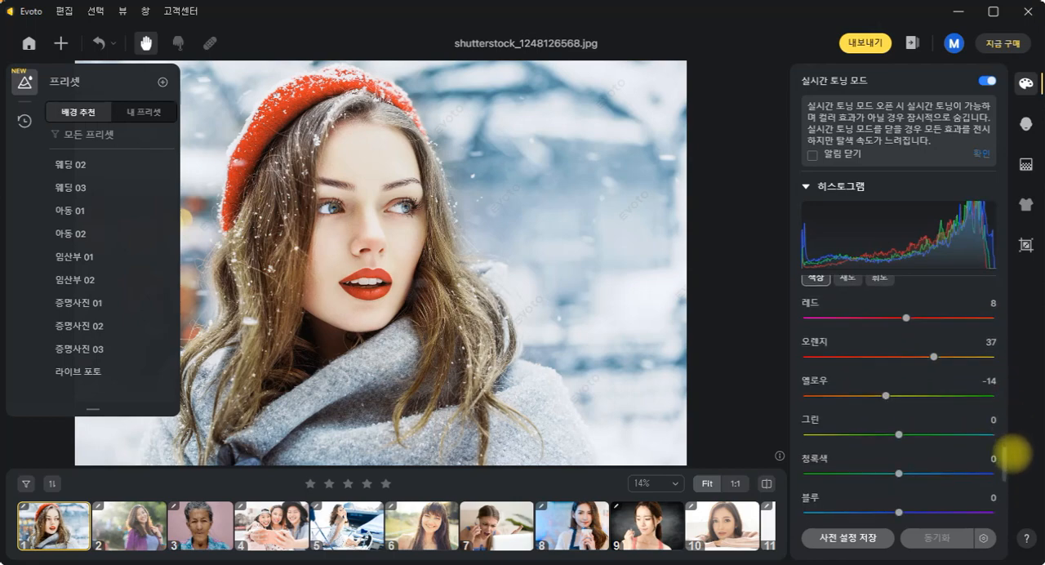
mouse_move(886, 395)
mouse_down()
mouse_move(910, 394)
mouse_move(868, 394)
mouse_move(883, 395)
mouse_up()
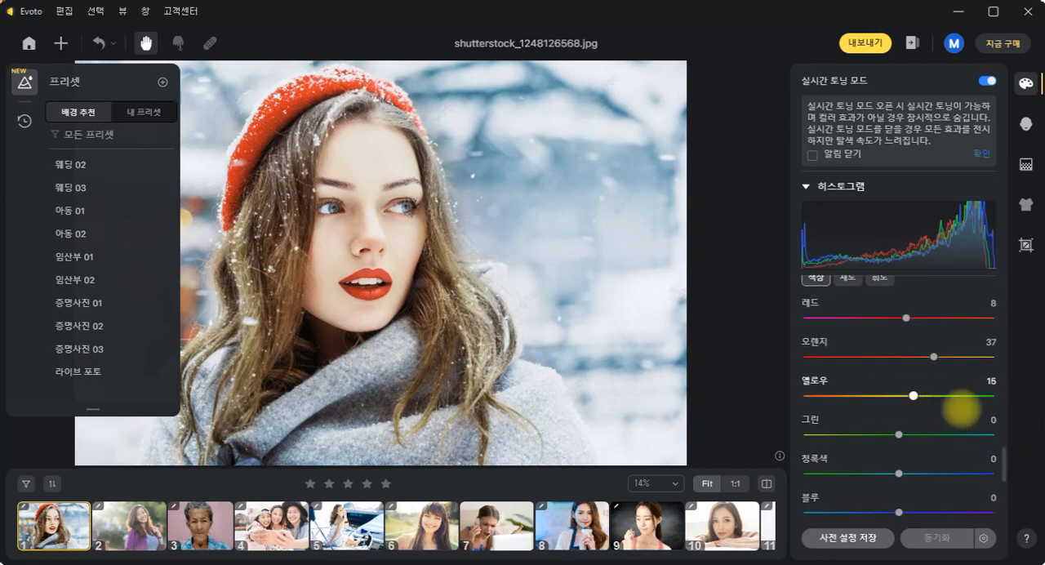
drag(1007, 448, 1011, 488)
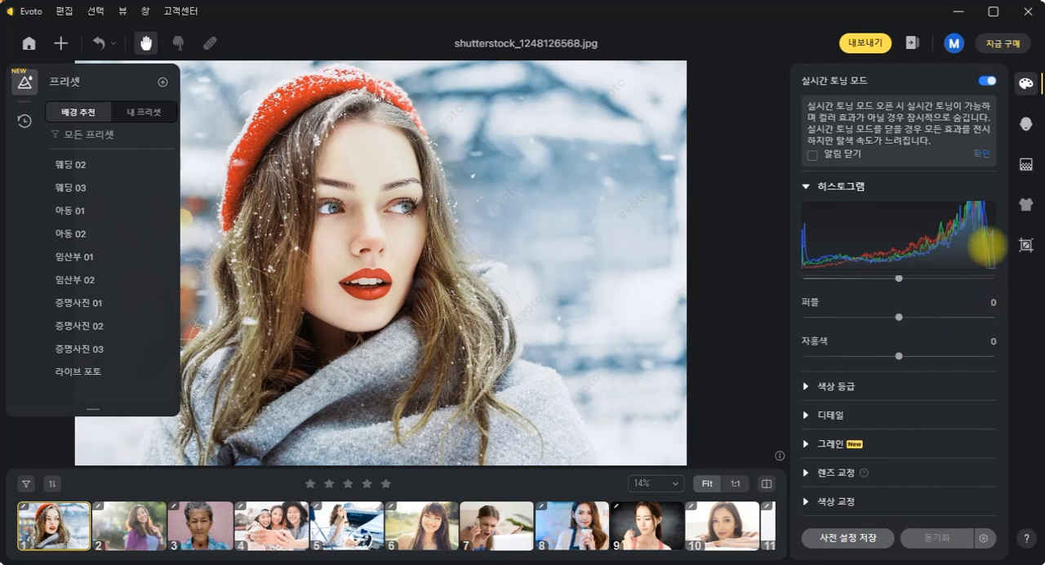
- Switch to portrait retouching for shutterstock_341312642.jpg and set facial blemish and acne removal (얼굴 잡티/여드름 제거) to 10
click(1026, 124)
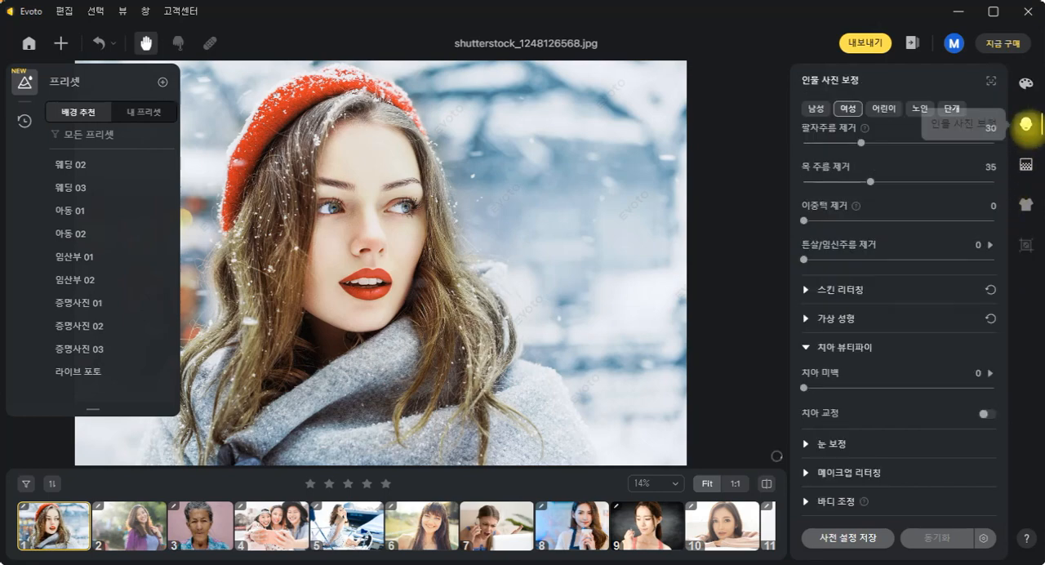
click(128, 532)
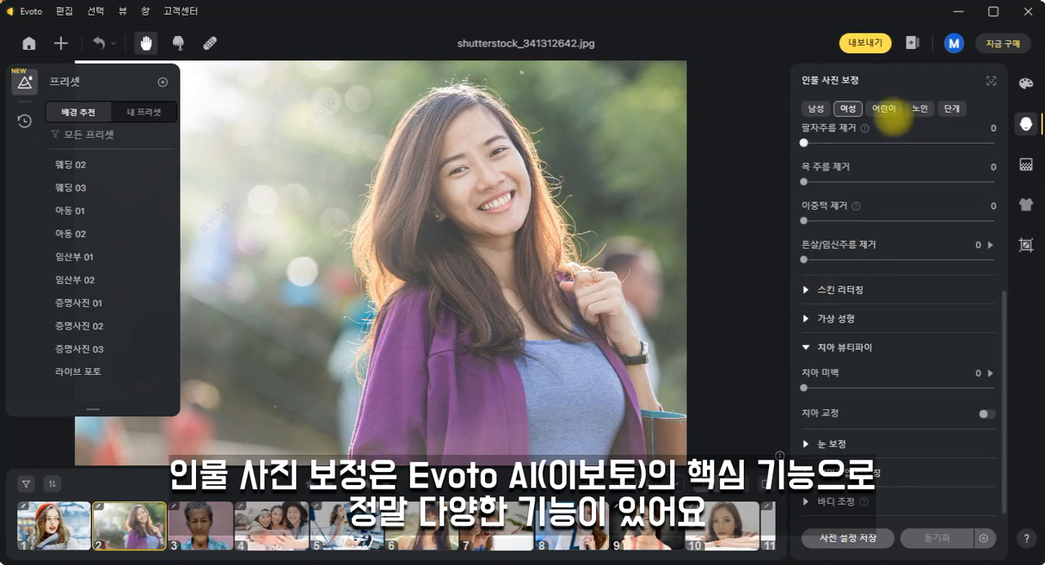
scroll(980, 175, up, 5)
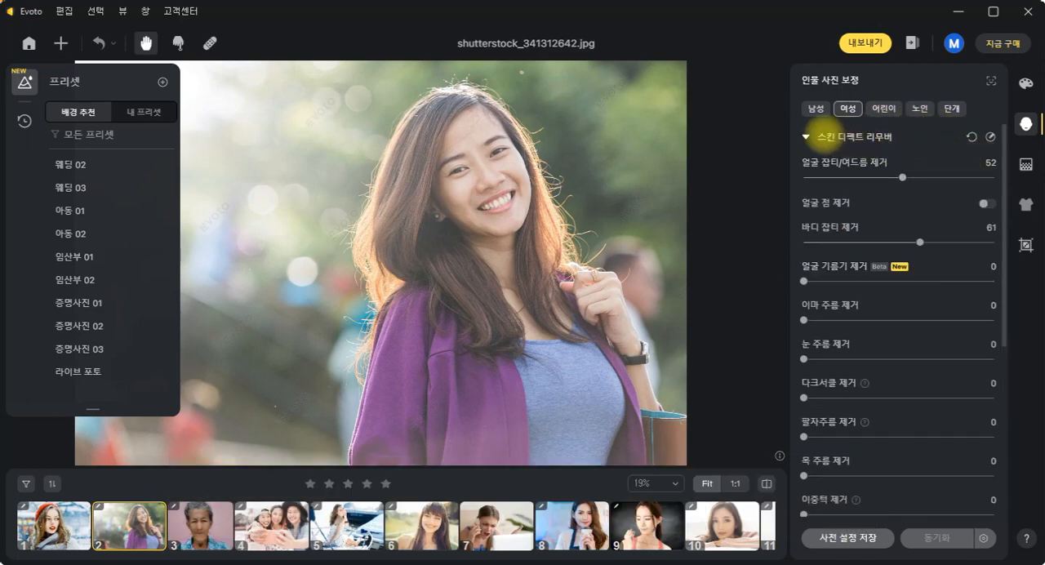
click(805, 137)
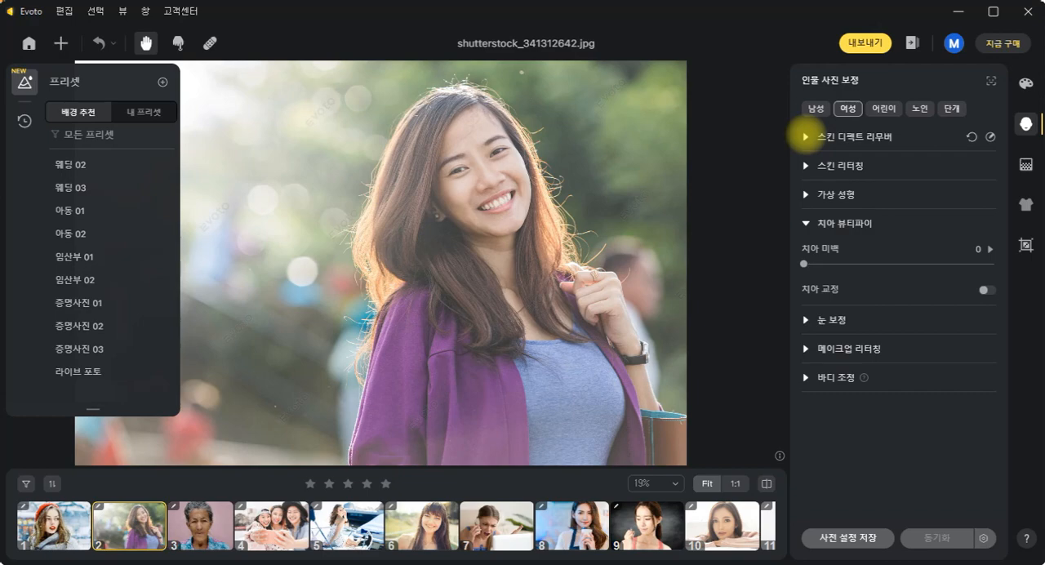
click(805, 136)
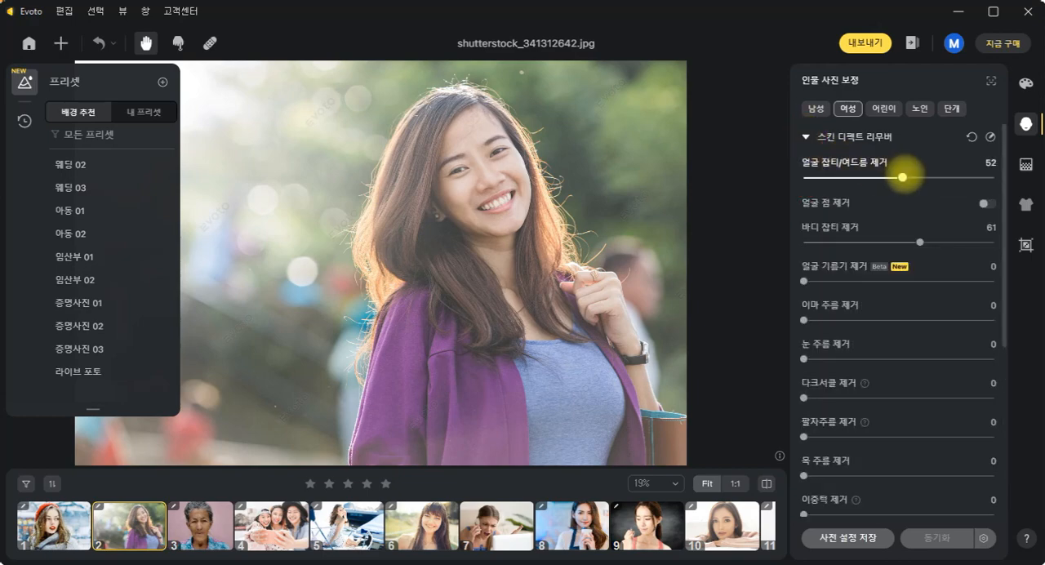
drag(904, 177, 823, 177)
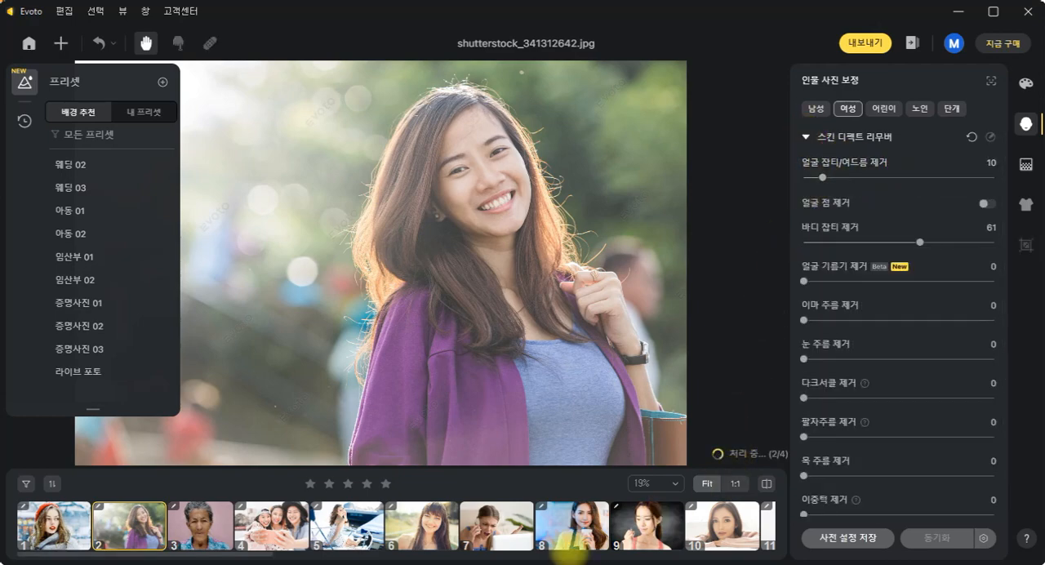
- Open the child photo child-2162410_1920.jpg and reset its skin defect remover (스킨 디펙트 리무버) settings
scroll(510, 533, down, 3)
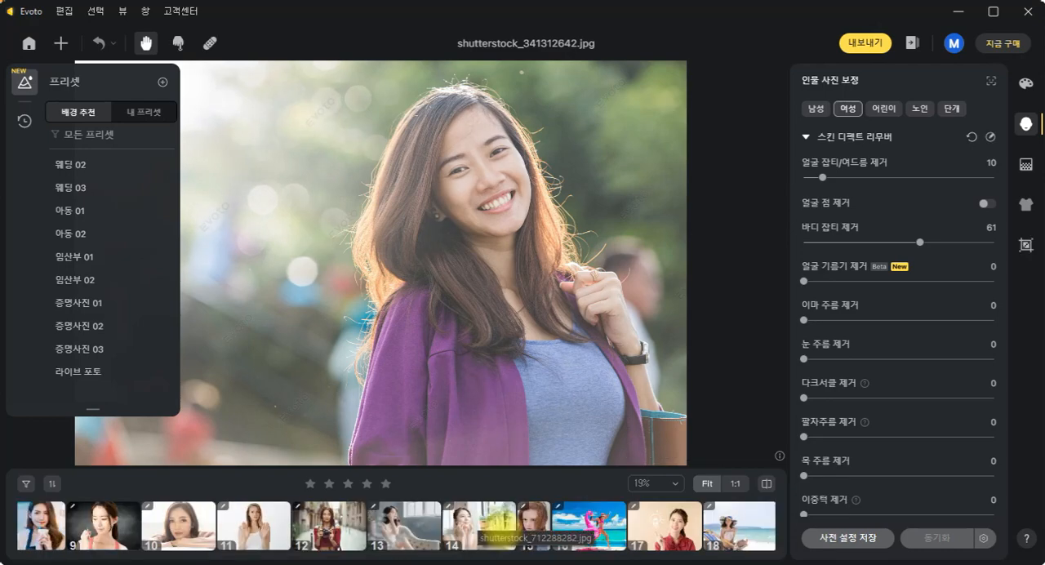
scroll(396, 529, down, 6)
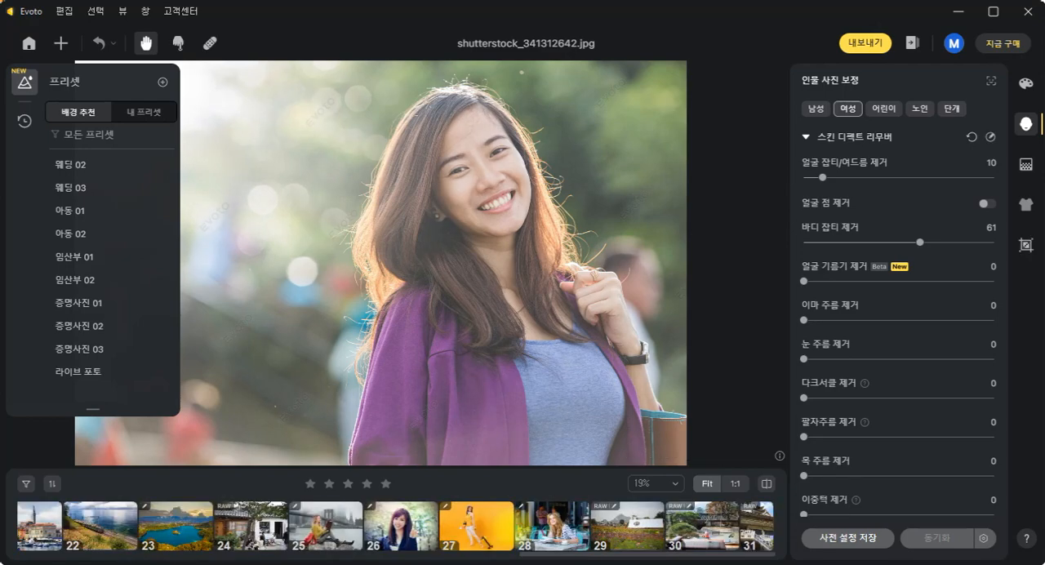
scroll(396, 527, up, 3)
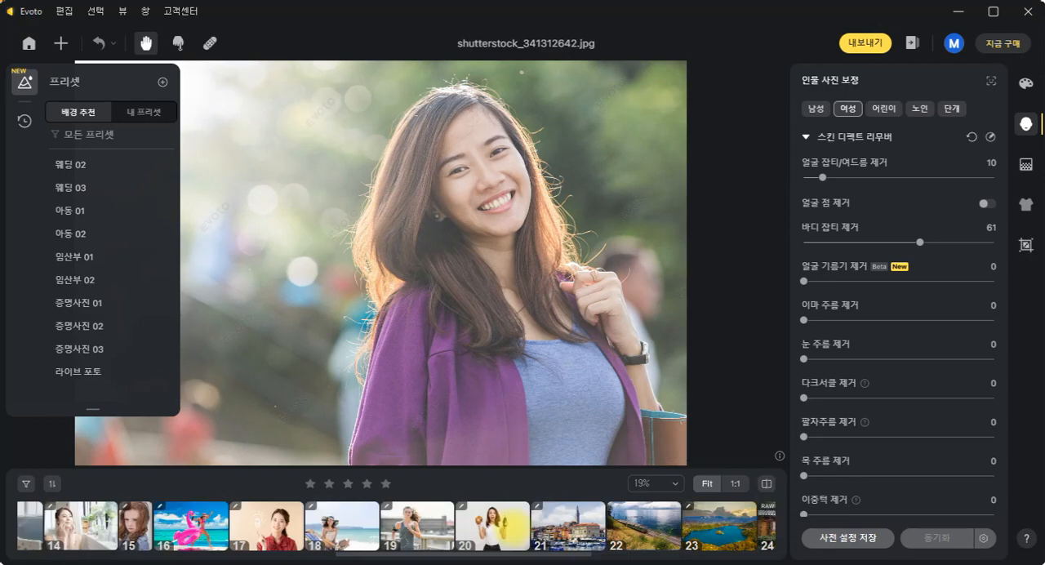
click(128, 513)
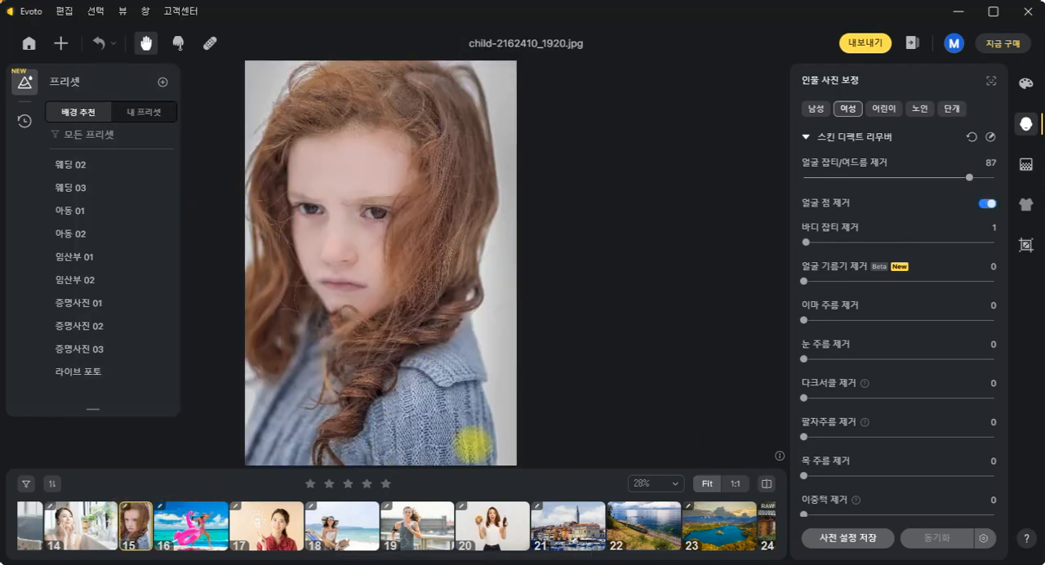
click(972, 137)
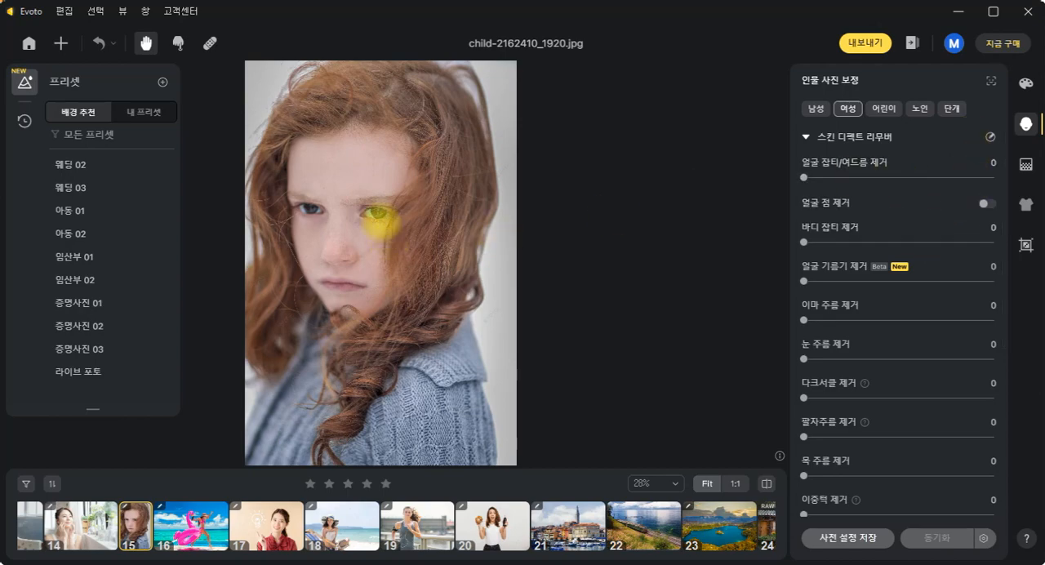
- Set facial blemish and acne removal (얼굴 잡티/여드름 제거) to 95 to clear the child's freckles
scroll(376, 220, up, 6)
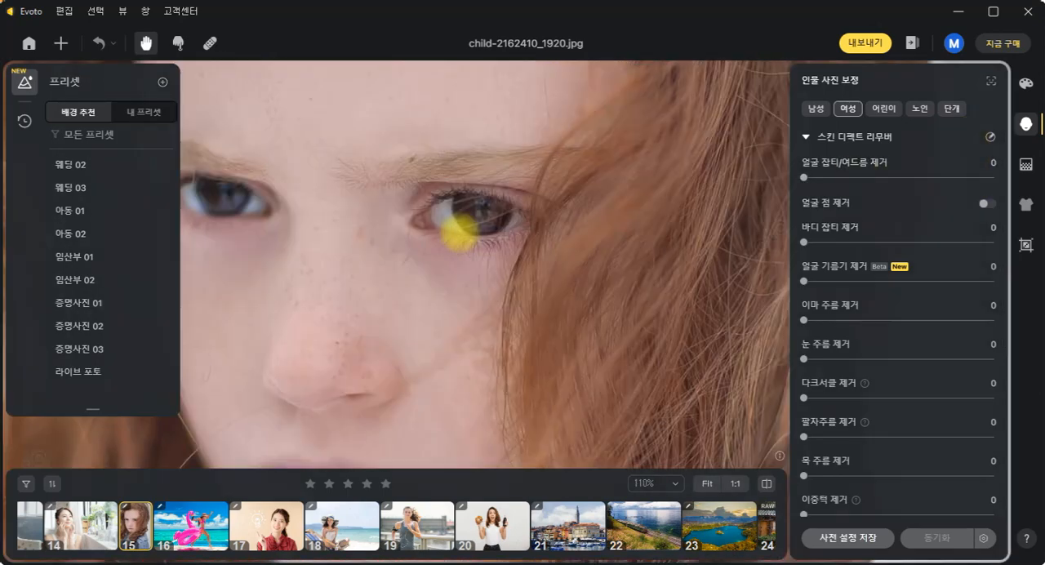
scroll(460, 231, down, 3)
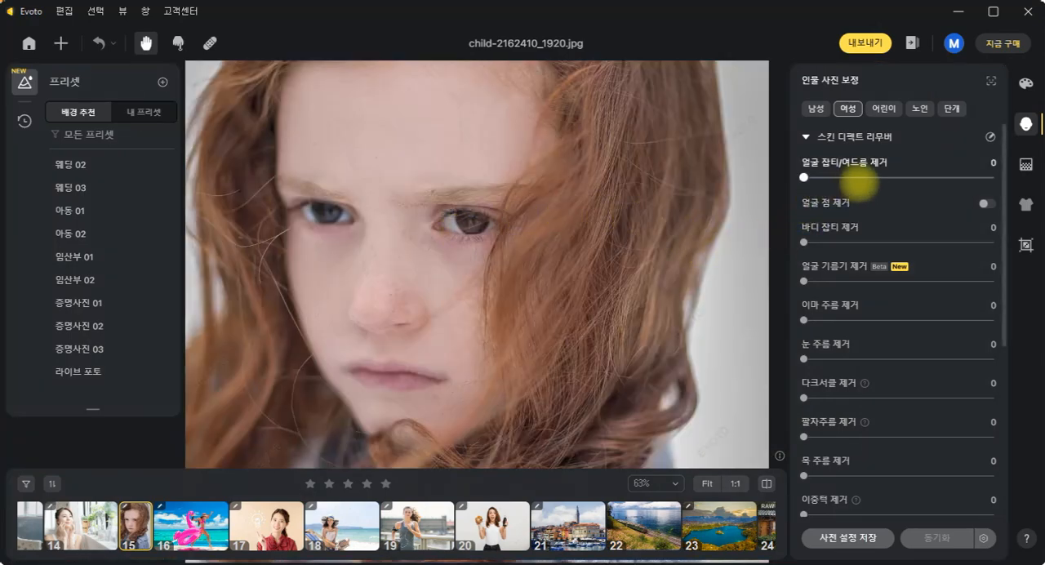
mouse_move(803, 177)
mouse_down()
mouse_move(987, 177)
mouse_move(803, 177)
mouse_up()
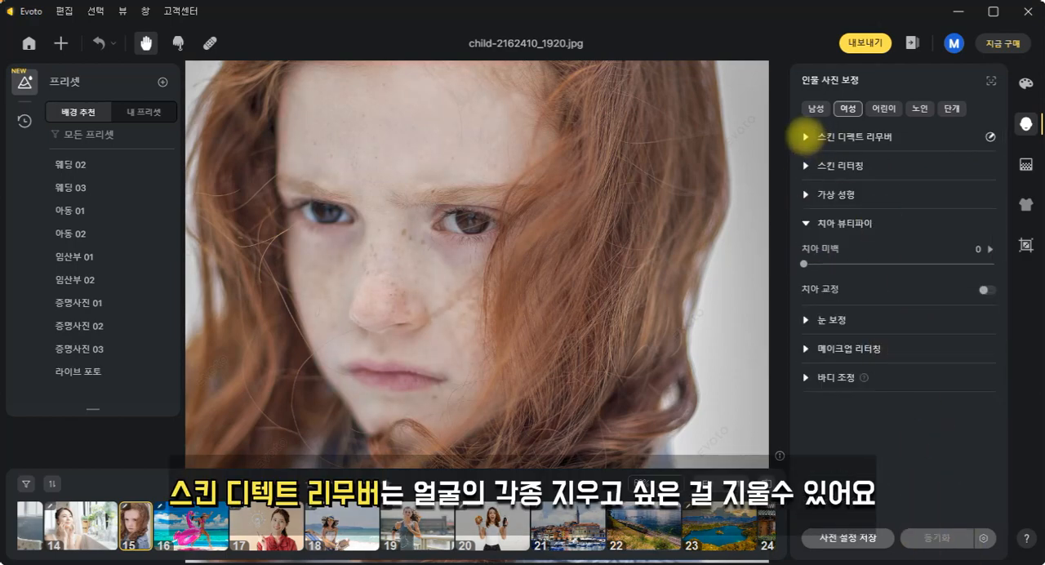
click(805, 137)
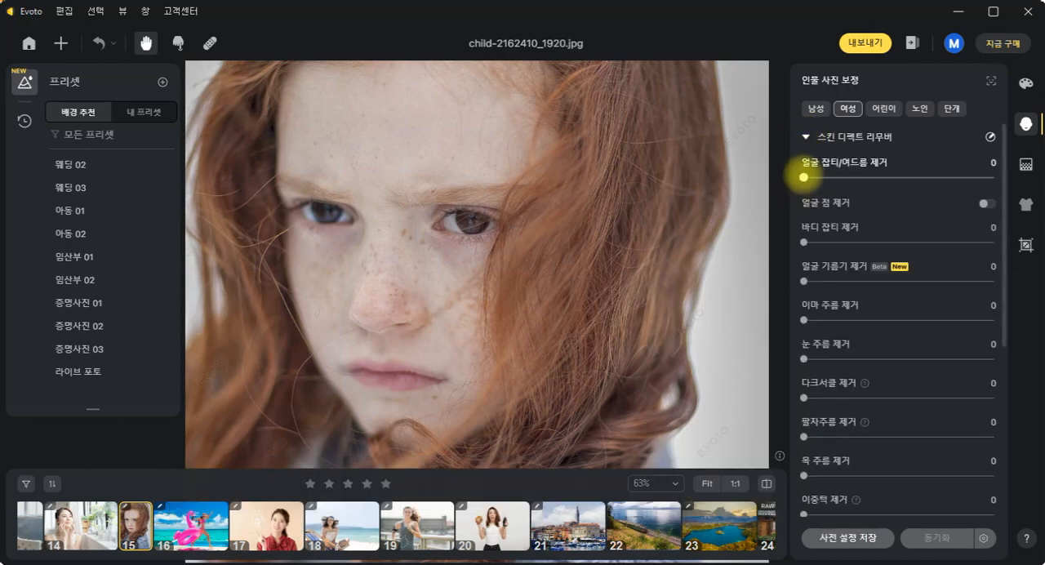
drag(804, 177, 985, 177)
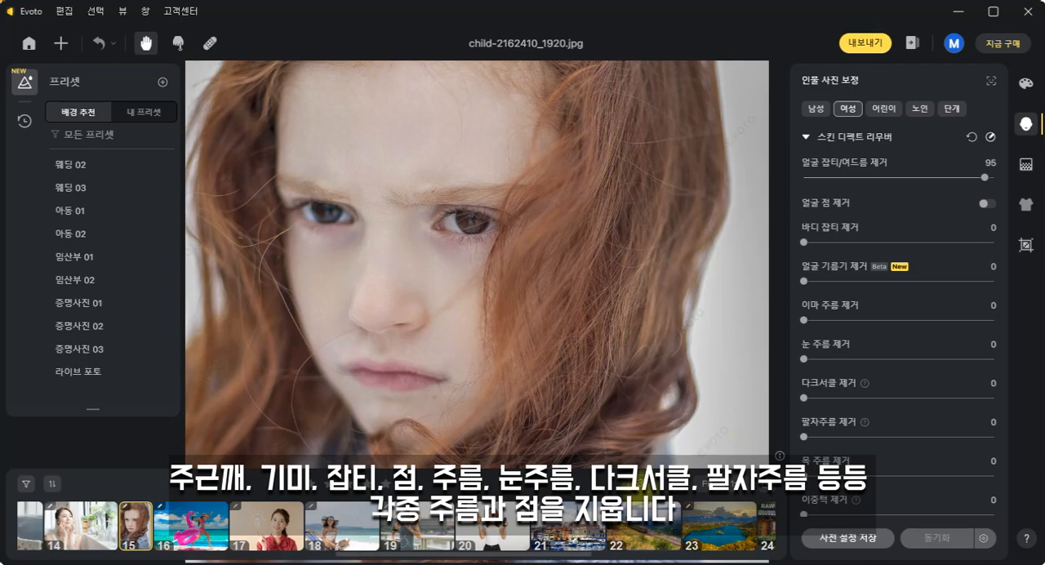
- Reset the skin defect remover settings of woman-1795054_1280.jpg and set forehead wrinkle removal (이마 주름 제거) to 94
scroll(613, 527, up, 3)
scroll(398, 531, up, 6)
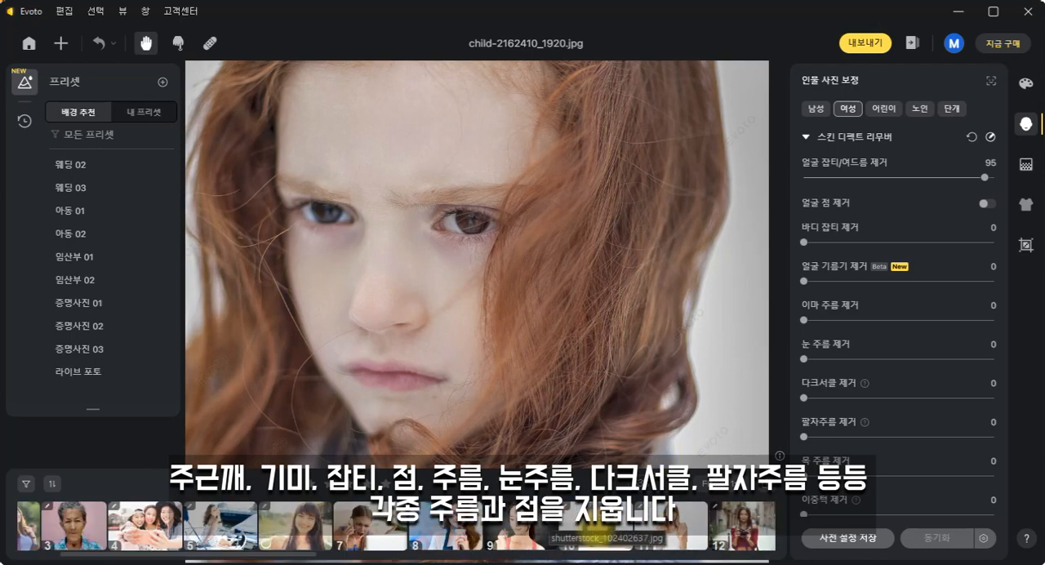
click(211, 532)
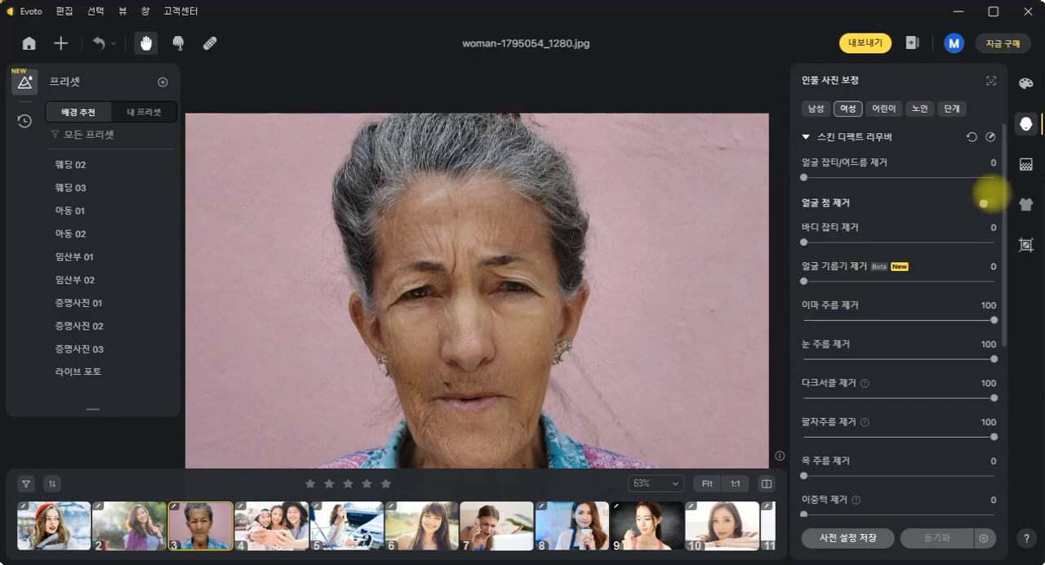
click(972, 136)
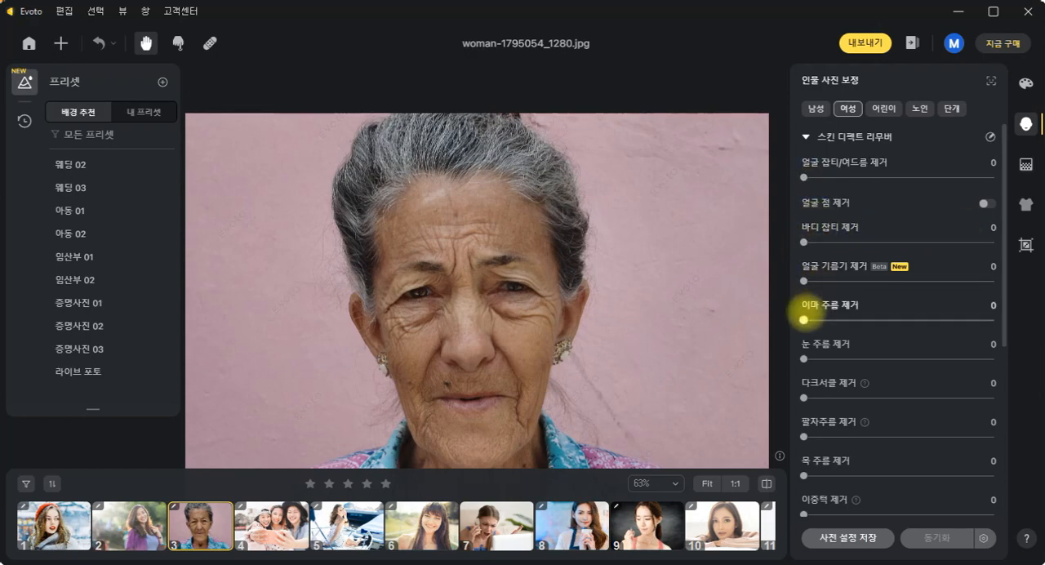
drag(804, 319, 982, 320)
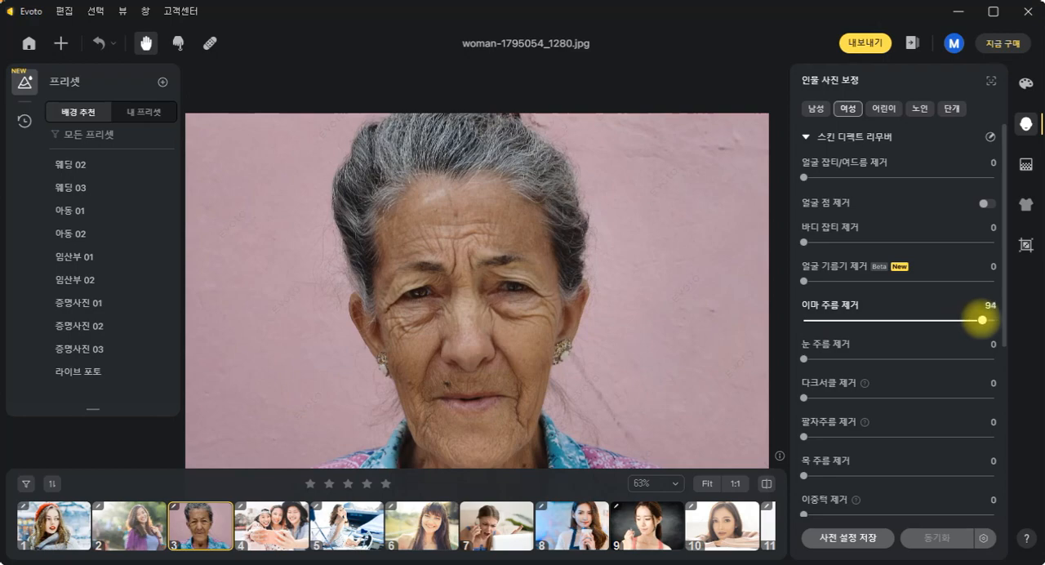
- Set eye wrinkles (눈 주름) to 82, dark circles (다크서클) to 84, smile lines (팔자주름) to 85 and neck wrinkles (목 주름) to 71
drag(804, 360, 961, 360)
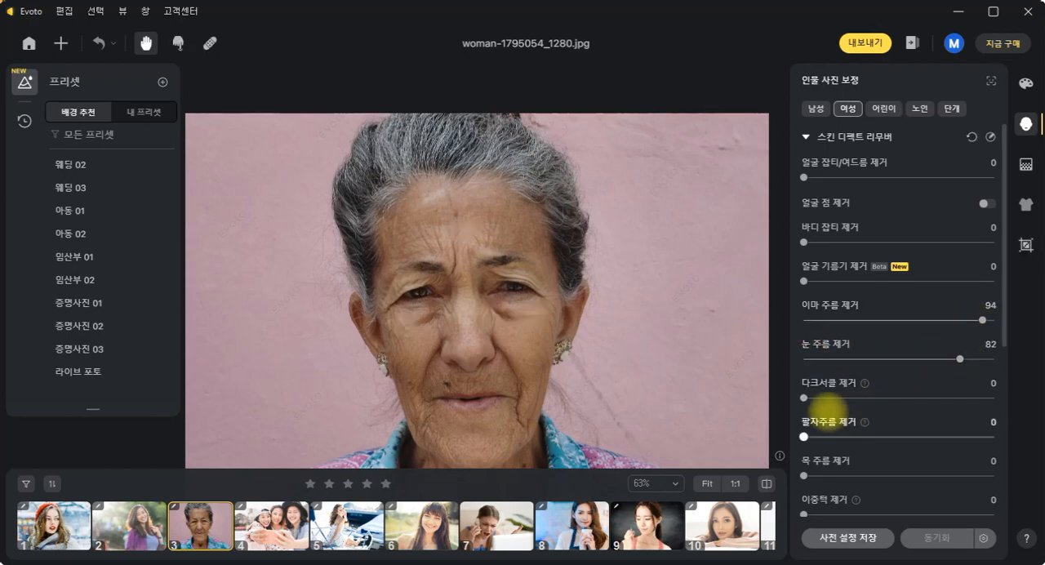
drag(803, 398, 964, 398)
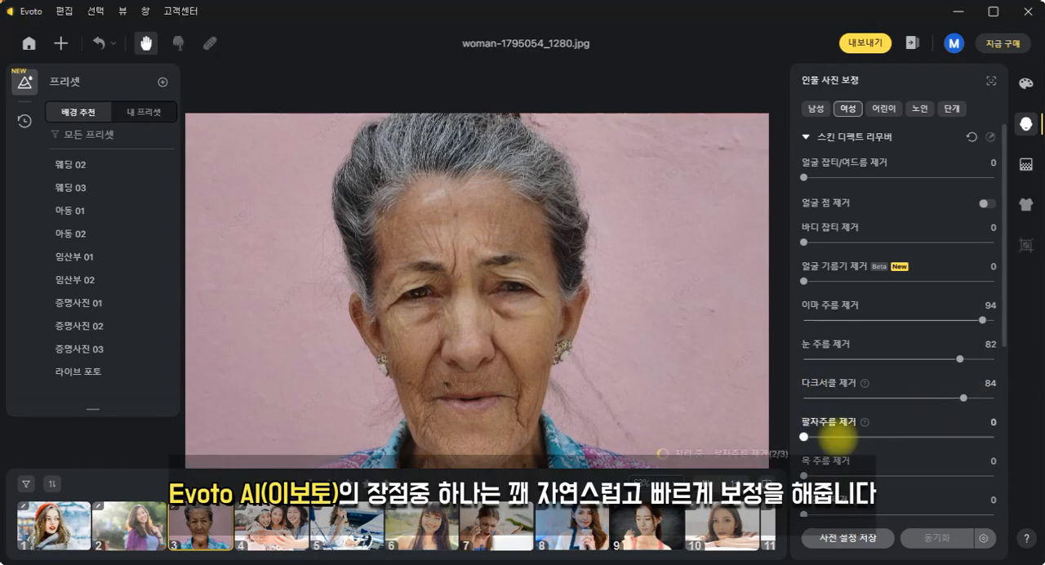
drag(803, 436, 966, 437)
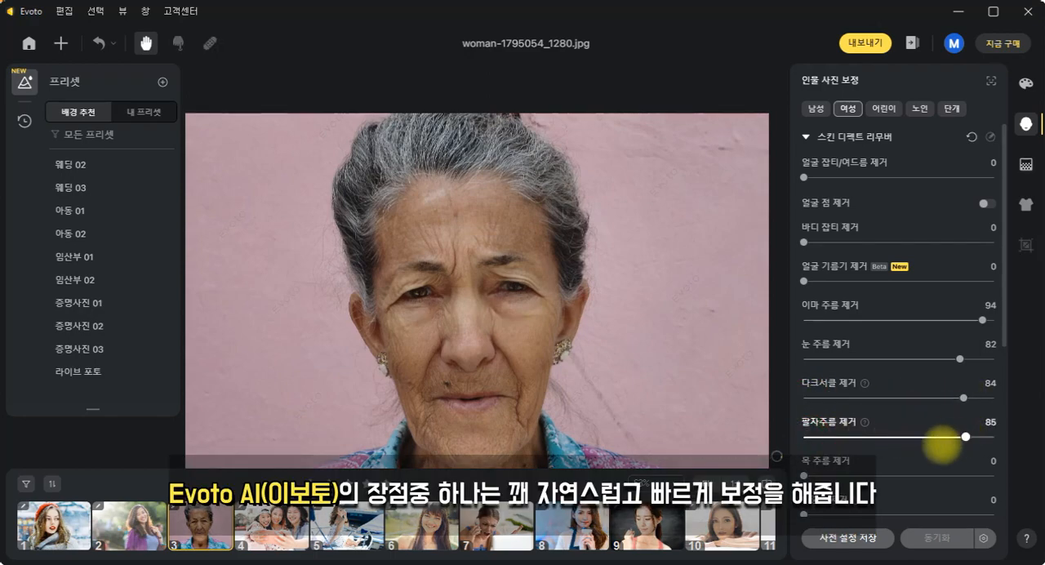
drag(803, 475, 939, 476)
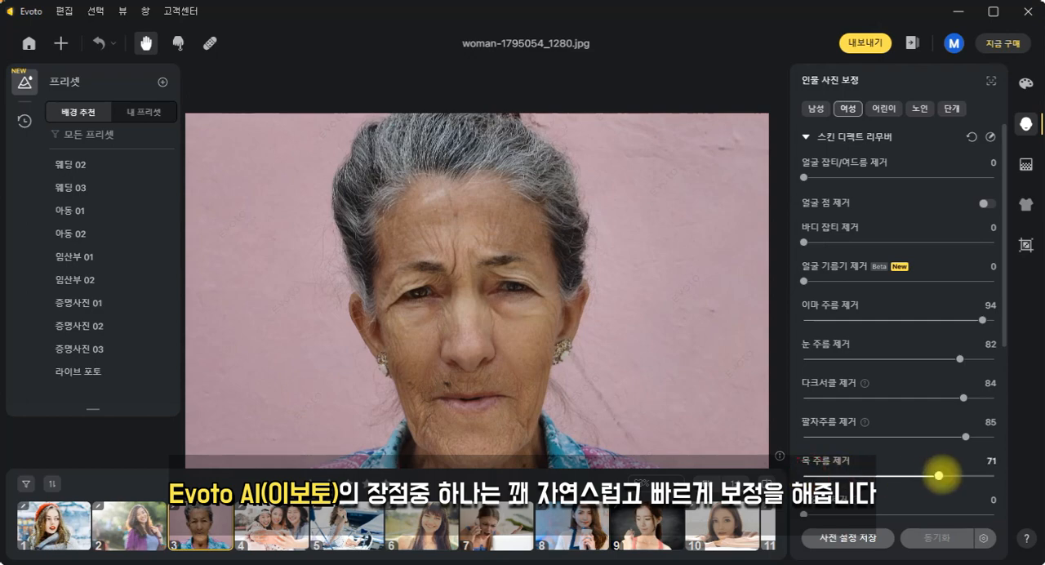
- Expand the skin retouching (스킨 리터칭) settings and open shutterstock_341312642.jpg with the whole face in view
scroll(931, 469, down, 2)
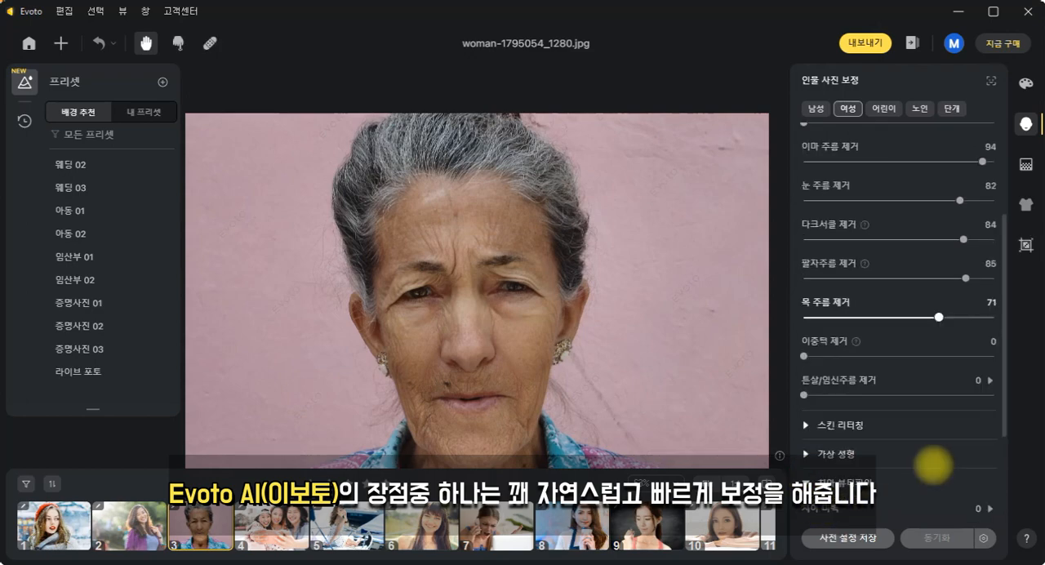
click(805, 425)
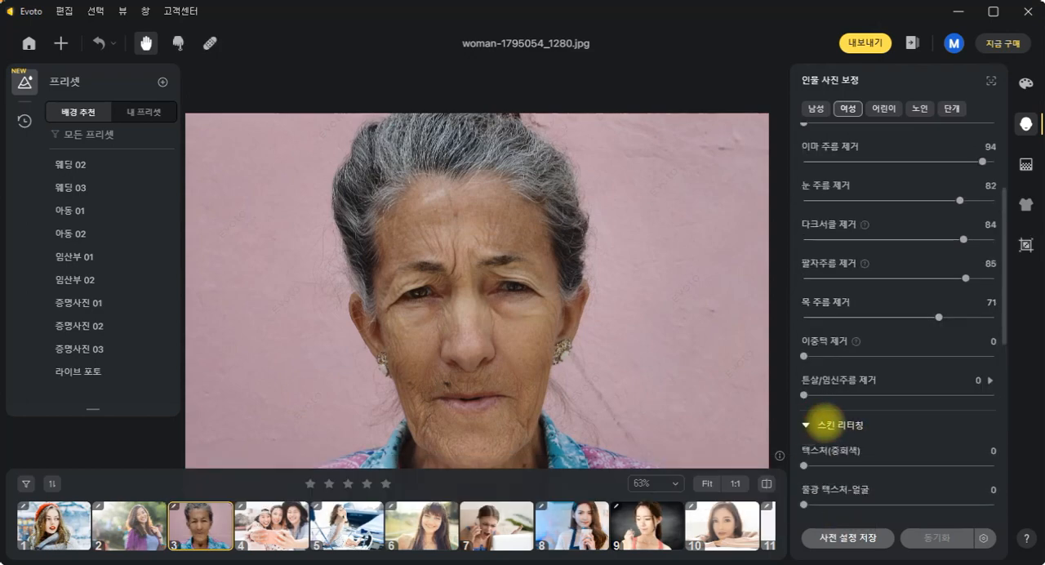
scroll(857, 425, down, 2)
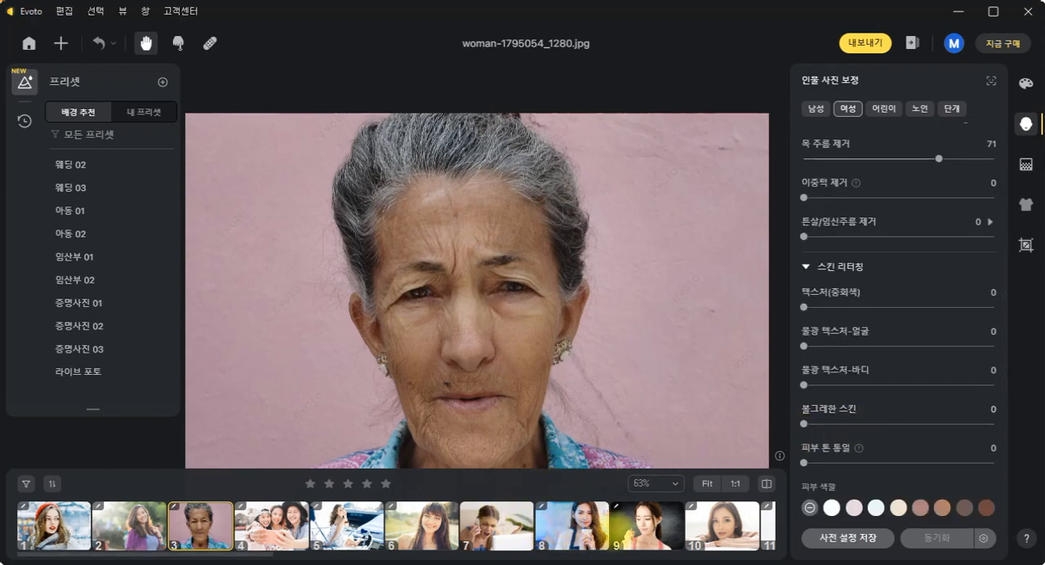
click(136, 533)
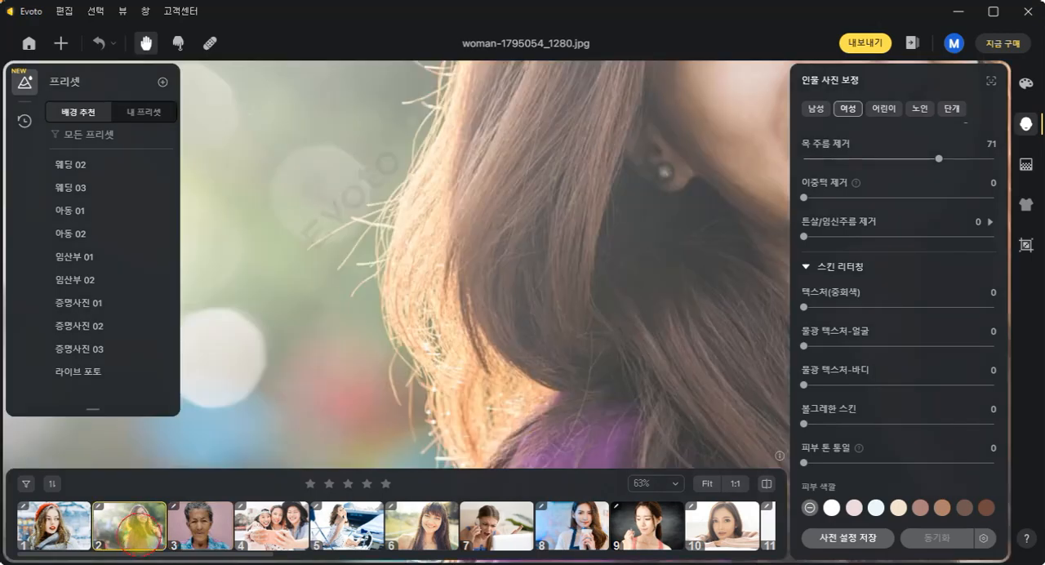
mouse_move(464, 319)
mouse_down()
mouse_move(371, 322)
mouse_move(438, 340)
mouse_move(459, 331)
mouse_up()
scroll(459, 323, down, 3)
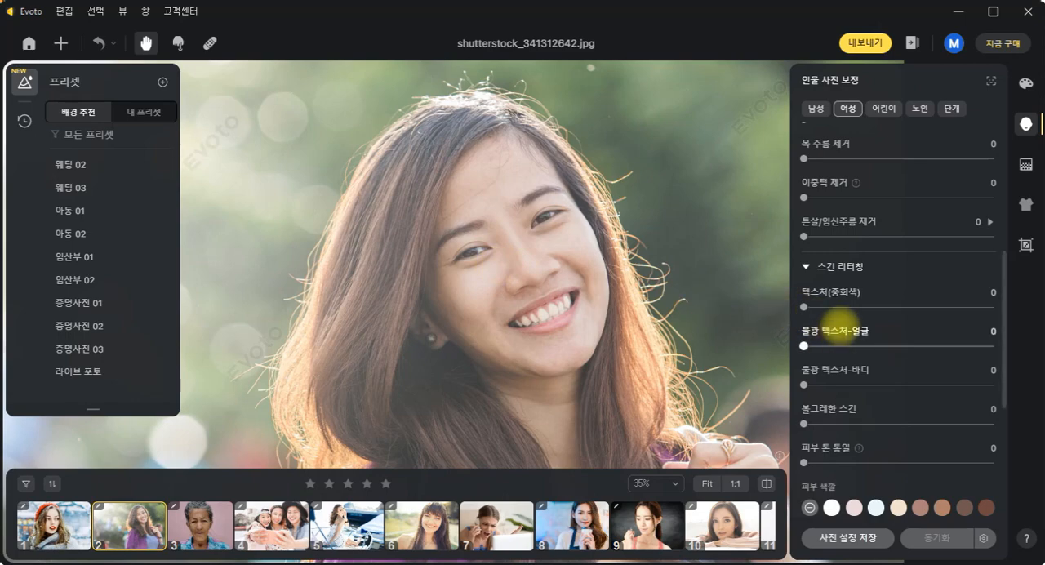
- Set texture (텍스처) to 82, facial glow (물광 텍스처-얼굴) to 74, rosy skin (볼그레한 스킨) to 69 and skin tone evening (피부 톤 통일) to 71
drag(811, 303, 963, 302)
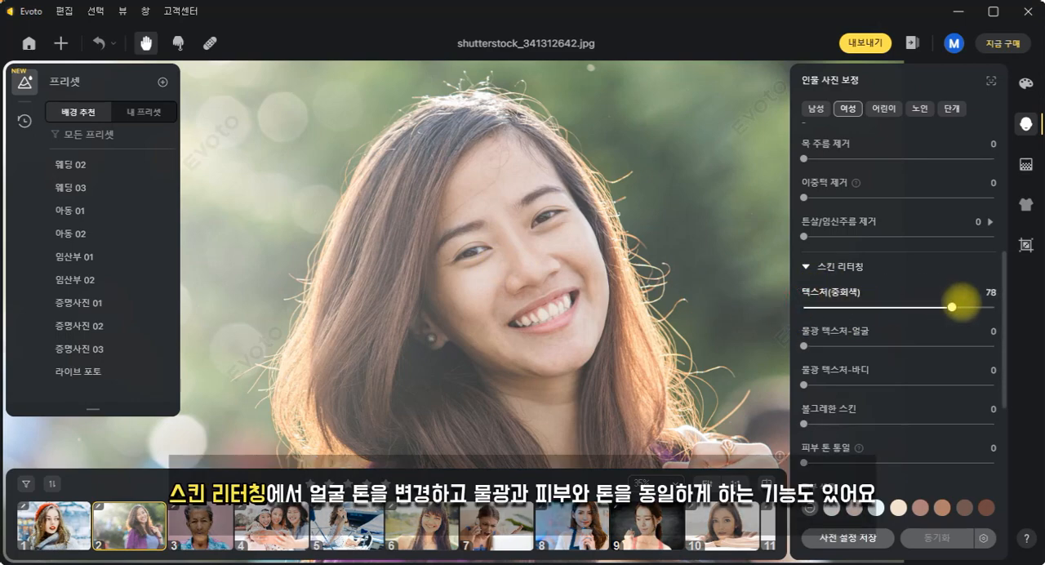
drag(805, 347, 934, 347)
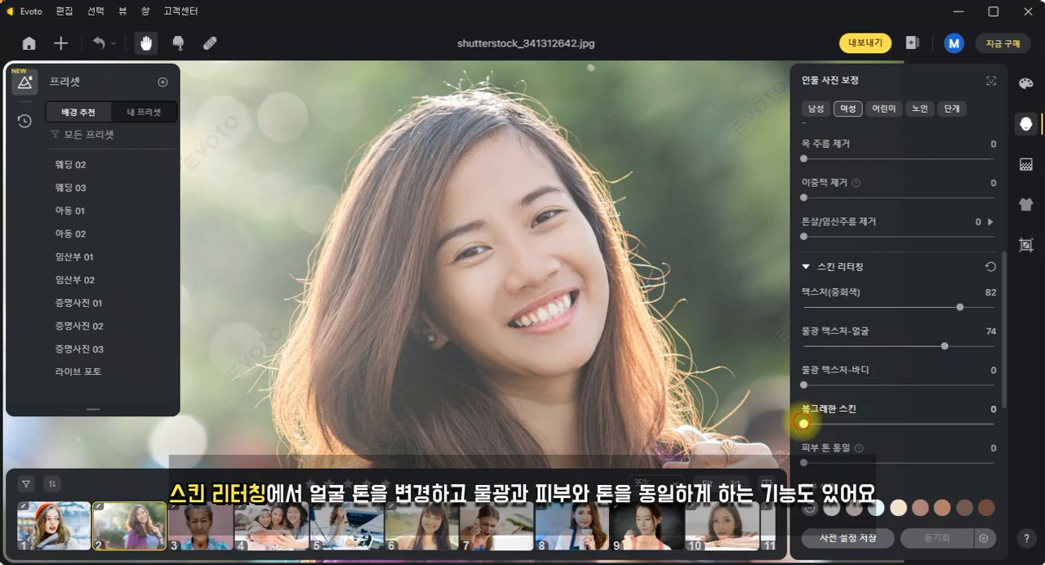
drag(803, 423, 930, 424)
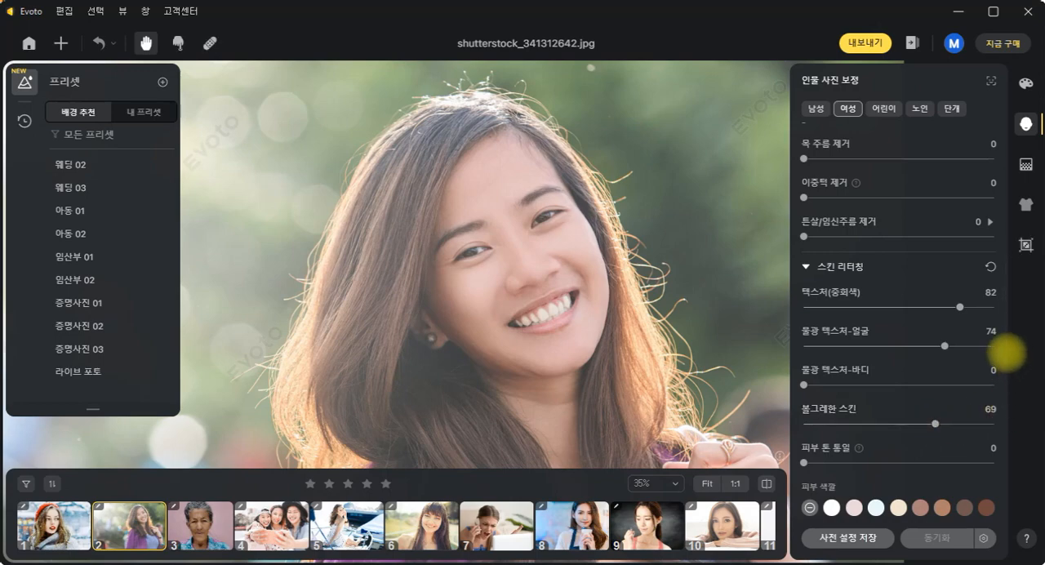
drag(1003, 351, 1003, 420)
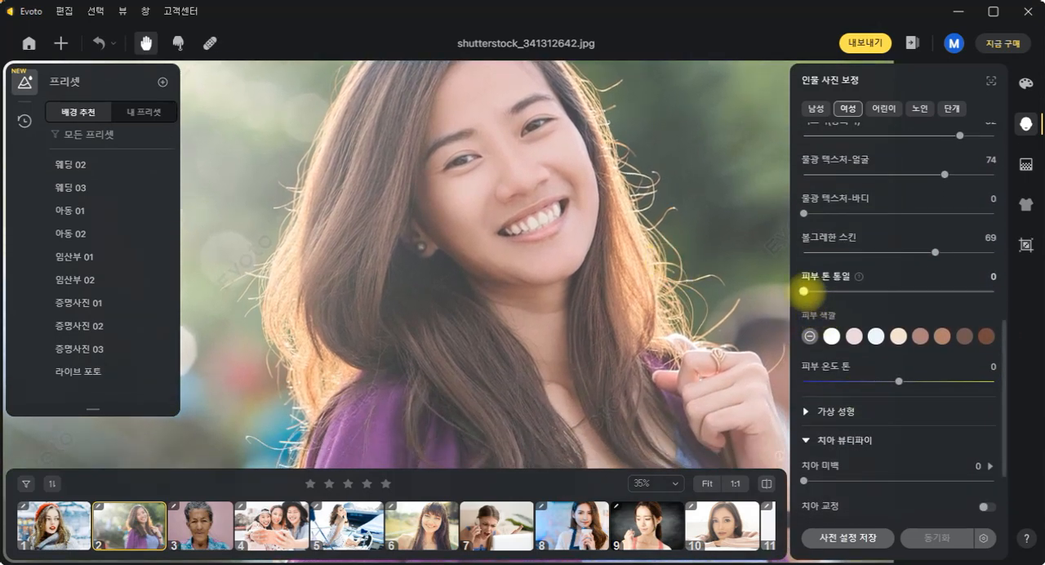
drag(804, 290, 932, 291)
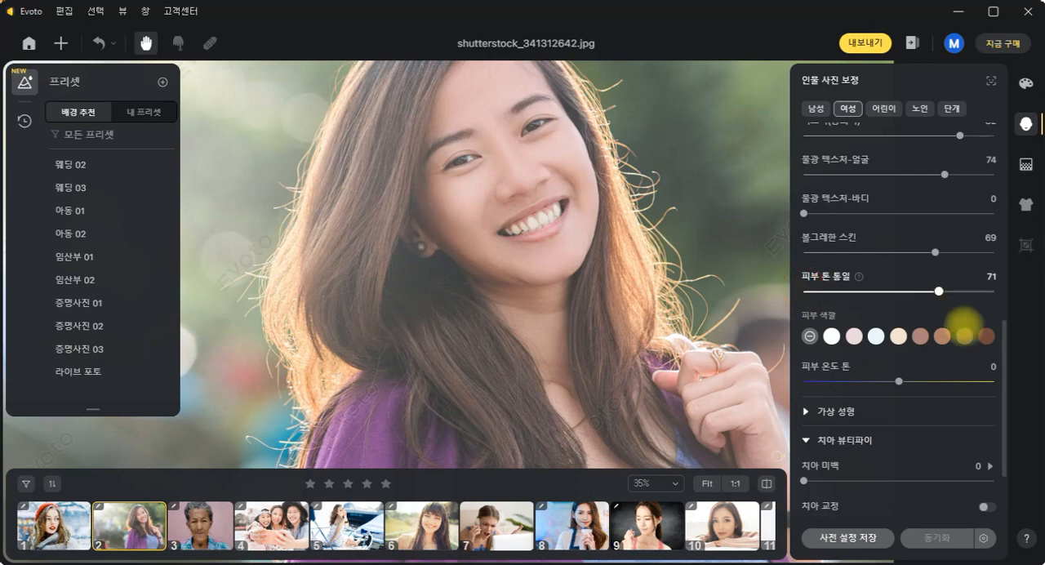
- In virtual reshaping (가상 성형), set face reduction (얼굴 축소) to -67 and temples (관자놀이) to -7 on both sides
click(805, 411)
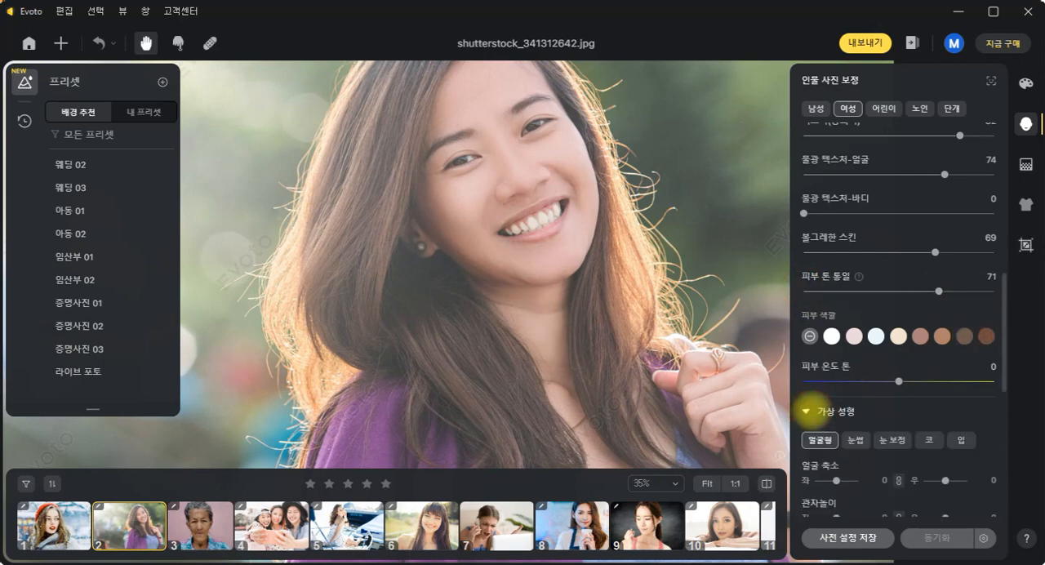
drag(1004, 334, 996, 381)
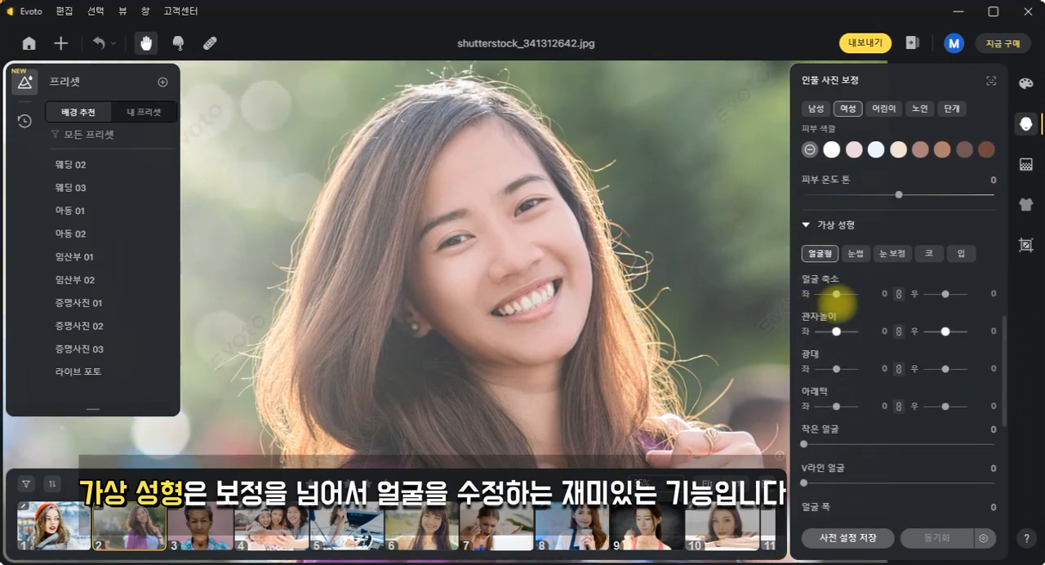
mouse_move(837, 293)
mouse_down()
mouse_move(858, 294)
mouse_move(821, 294)
mouse_up()
mouse_move(835, 331)
mouse_down()
mouse_move(793, 331)
mouse_move(847, 331)
mouse_up()
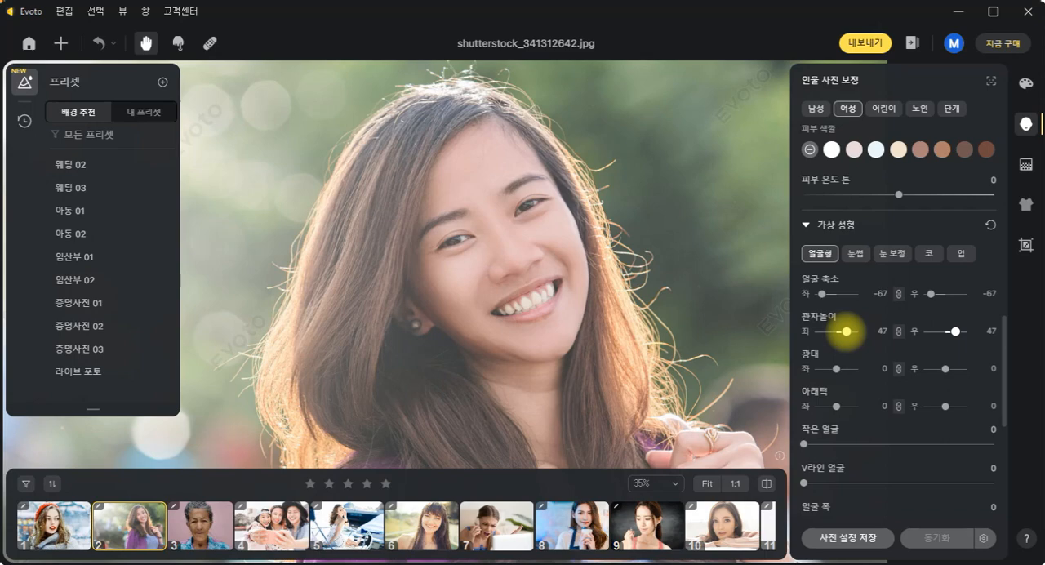
- Set cheekbones (광대) and lower jaw (아래턱) to 20, small face (작은 얼굴) to 6, V-line face to 86 and face reduction to -60
mouse_move(835, 369)
mouse_down()
mouse_move(802, 368)
mouse_move(868, 369)
mouse_move(833, 369)
mouse_move(842, 369)
mouse_up()
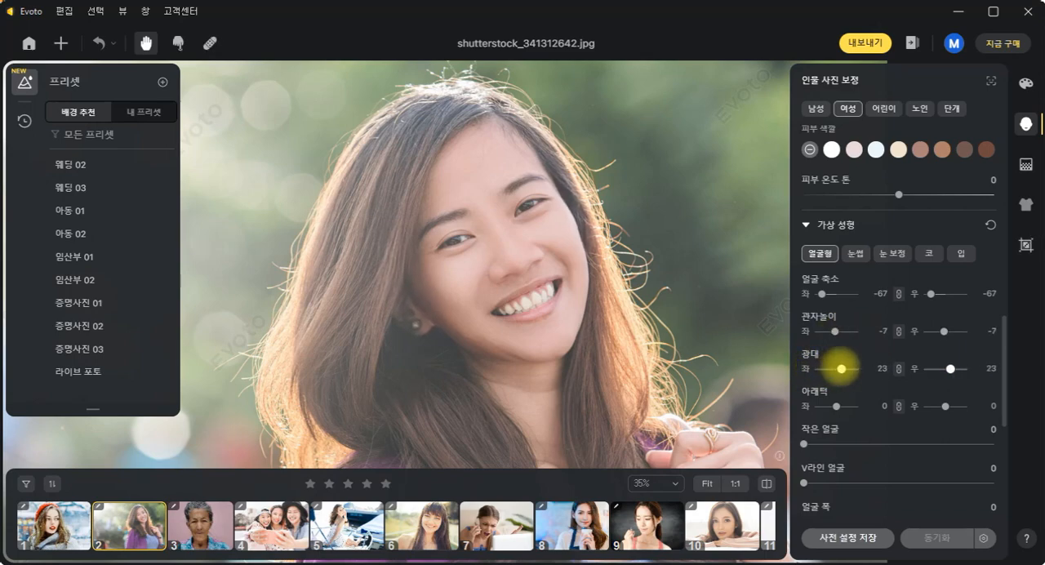
mouse_move(836, 406)
mouse_down()
mouse_move(814, 406)
mouse_move(957, 406)
mouse_move(842, 406)
mouse_up()
mouse_move(805, 444)
mouse_down()
mouse_move(1007, 443)
mouse_move(815, 444)
mouse_up()
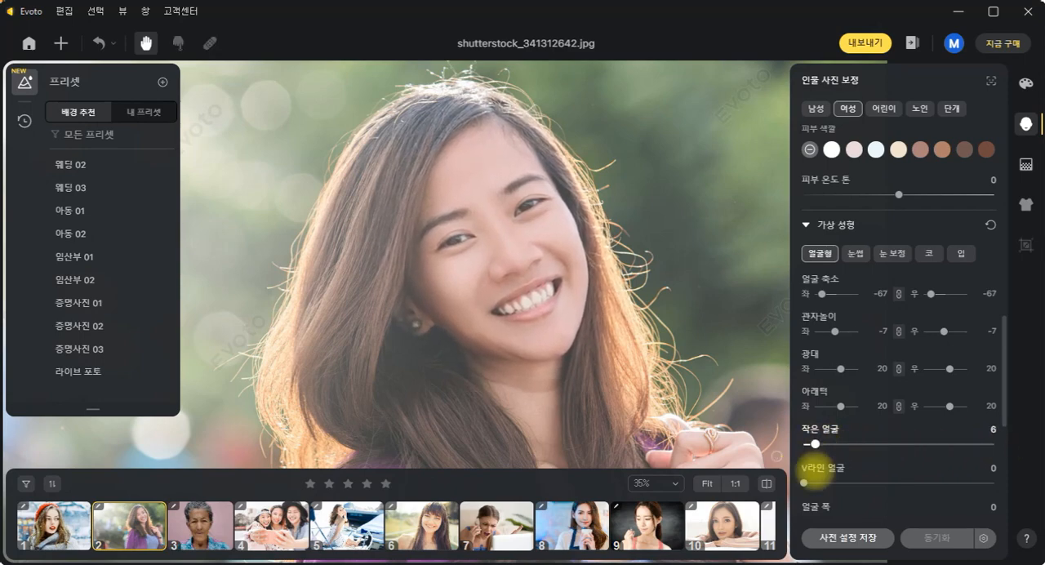
drag(805, 482, 967, 483)
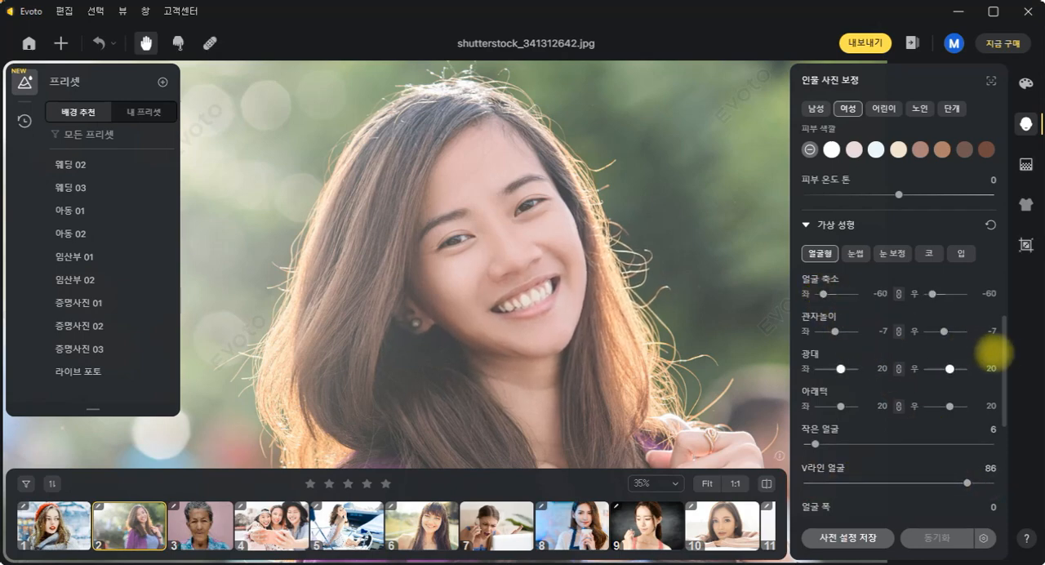
- Set face width (얼굴 폭) to -93, jaw shape adjustment (턱 모양 조정) to 98 and hairline (헤어라인) to -12
scroll(1001, 363, down, 5)
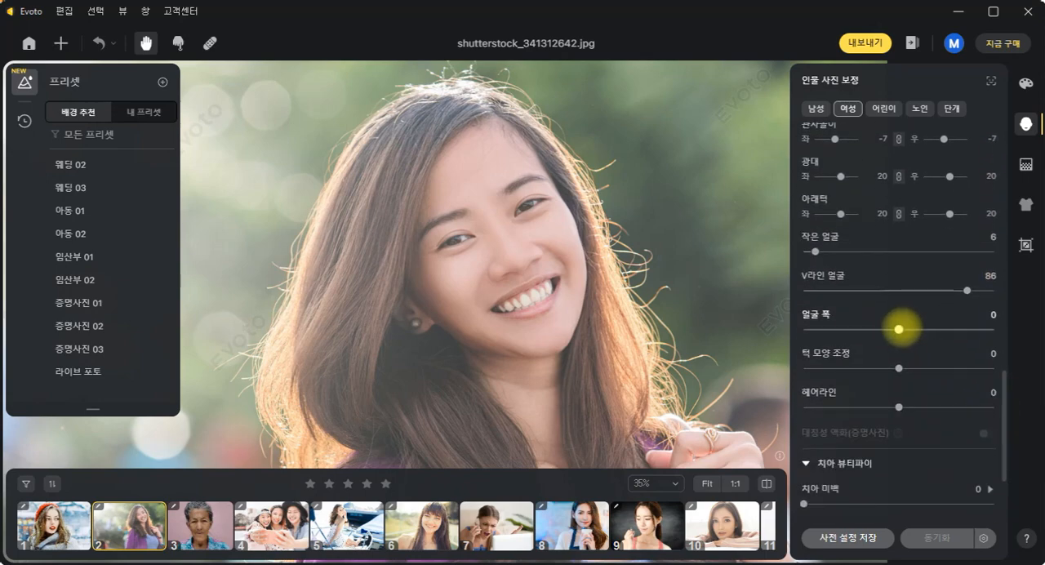
drag(898, 330, 760, 331)
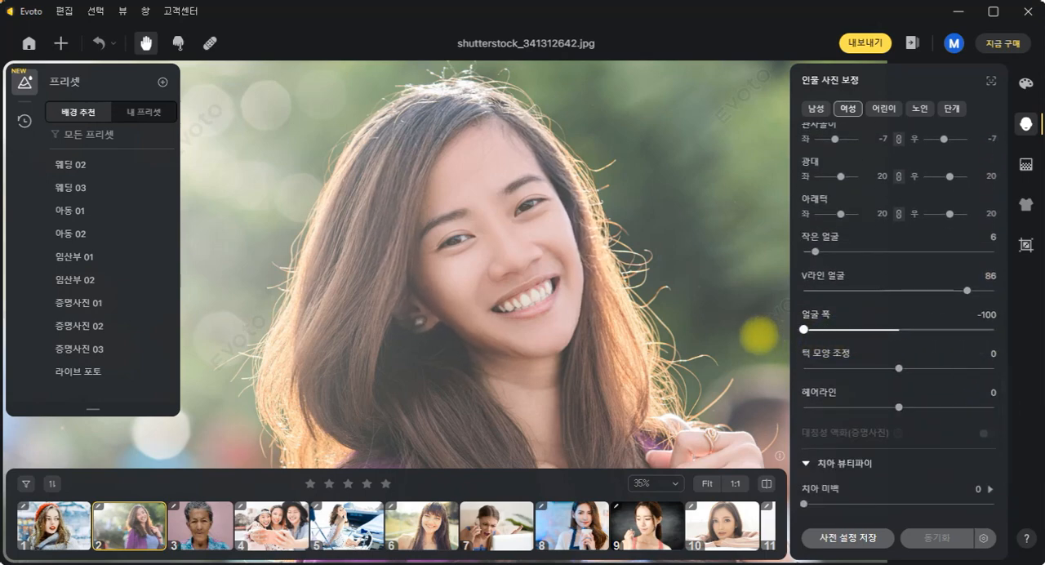
drag(783, 337, 809, 330)
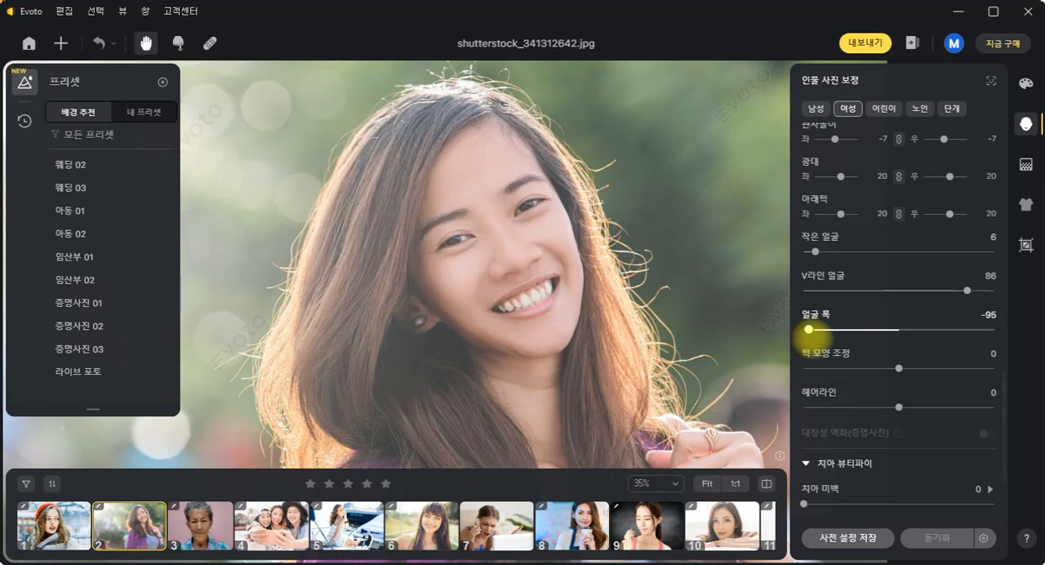
drag(899, 368, 992, 368)
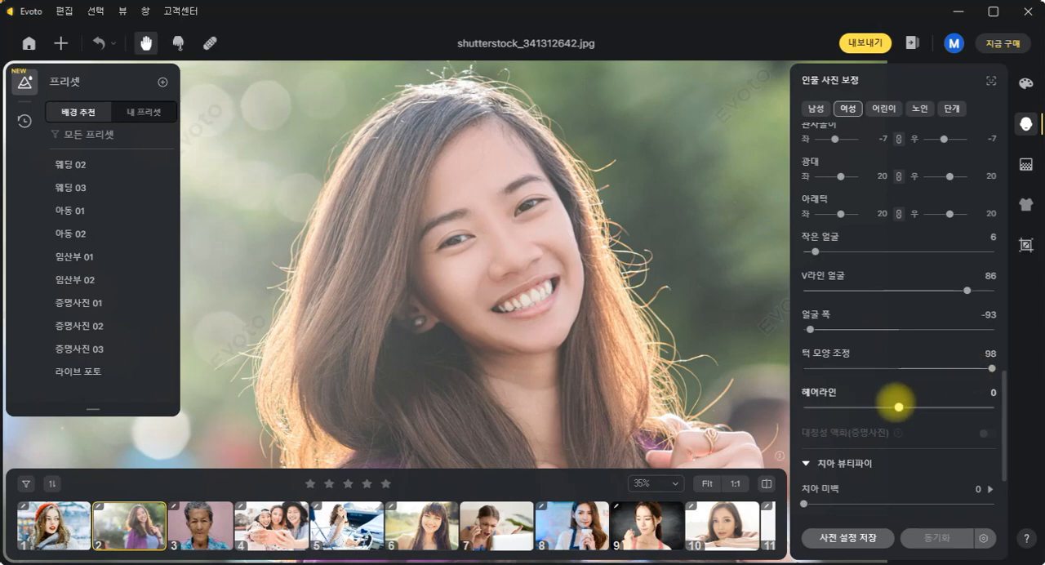
mouse_move(899, 407)
mouse_down()
mouse_move(866, 406)
mouse_move(955, 401)
mouse_move(888, 407)
mouse_up()
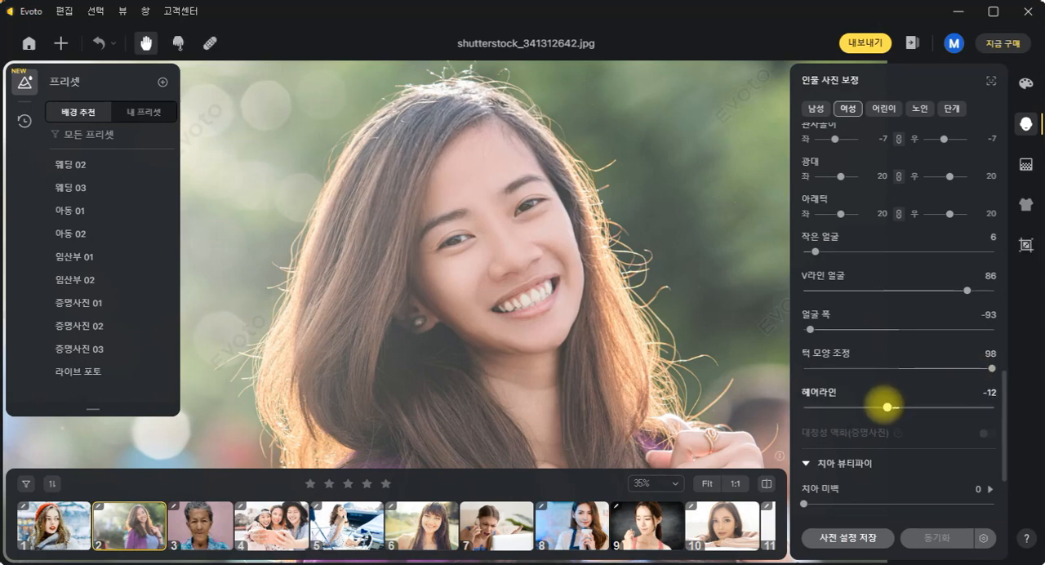
- Set teeth whitening (치아 미백) to 100 in the teeth beautify settings
drag(1004, 373, 1003, 404)
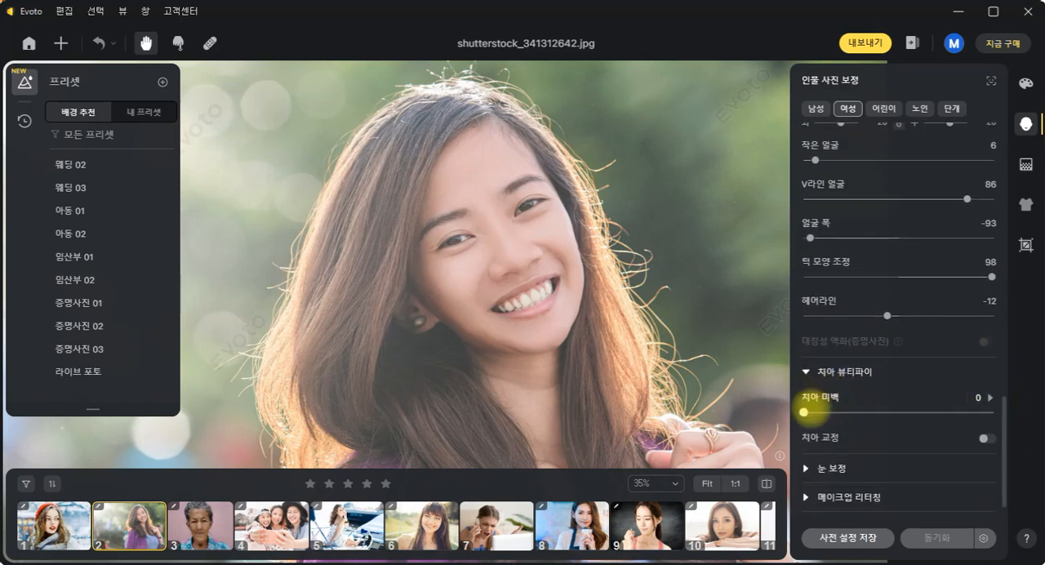
drag(804, 413, 1004, 408)
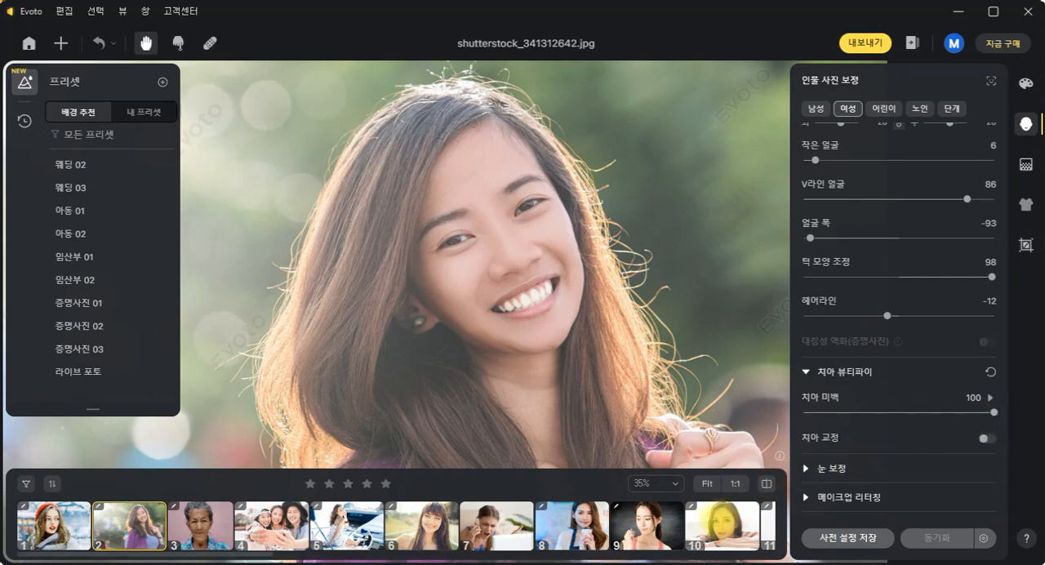
- Find and open photo 17, shutterstock_1208829445.jpg, which shows a smiling woman beside a light bulb drawing
scroll(506, 541, down, 4)
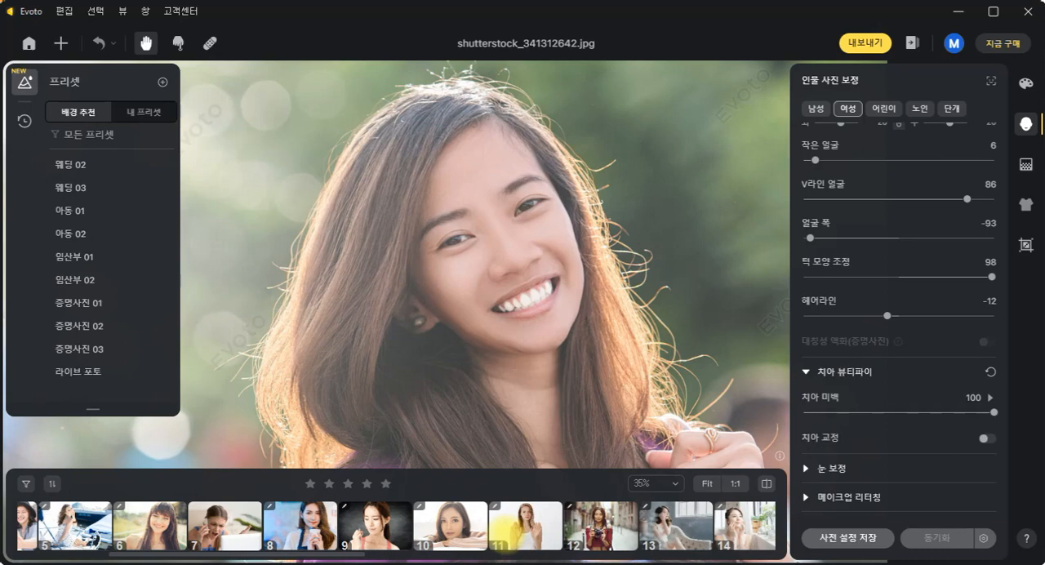
scroll(500, 541, up, 4)
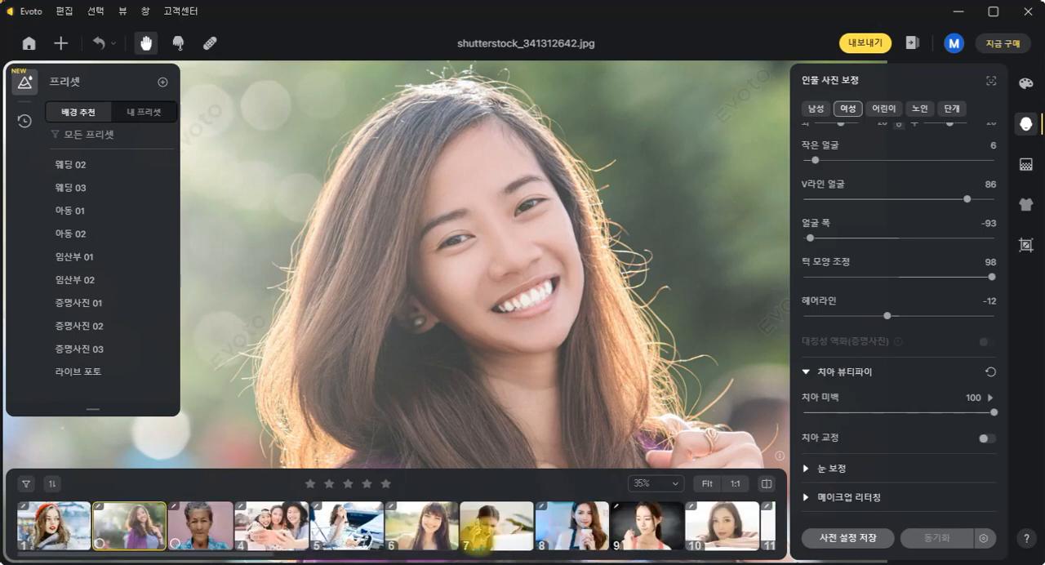
scroll(500, 526, down, 7)
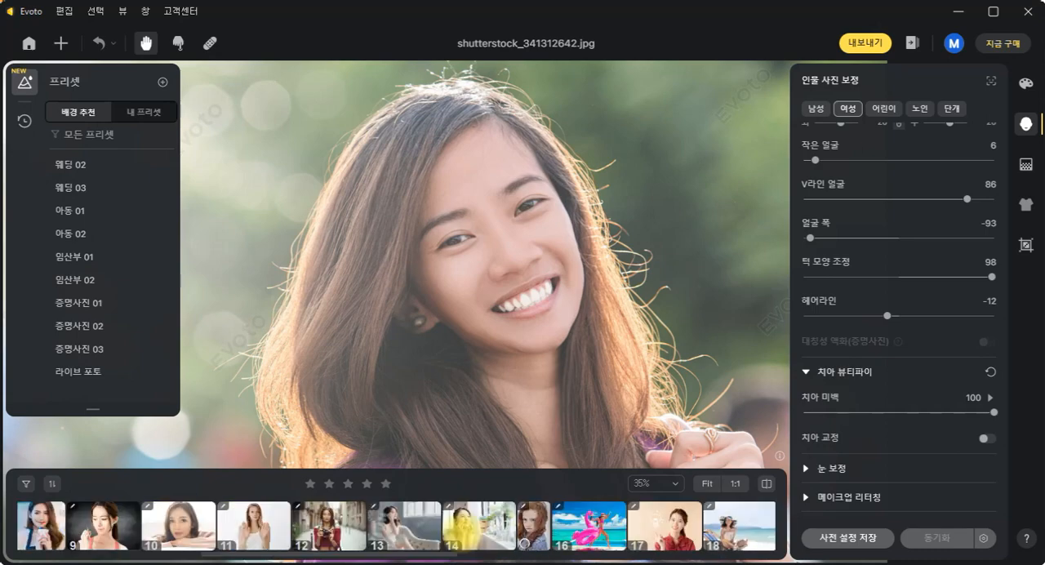
scroll(396, 526, down, 4)
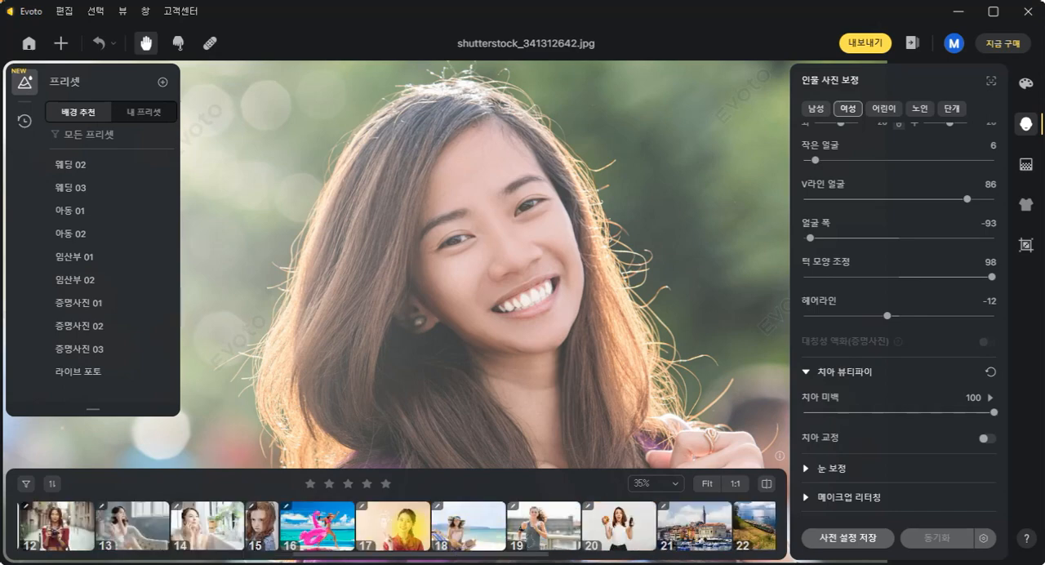
click(393, 527)
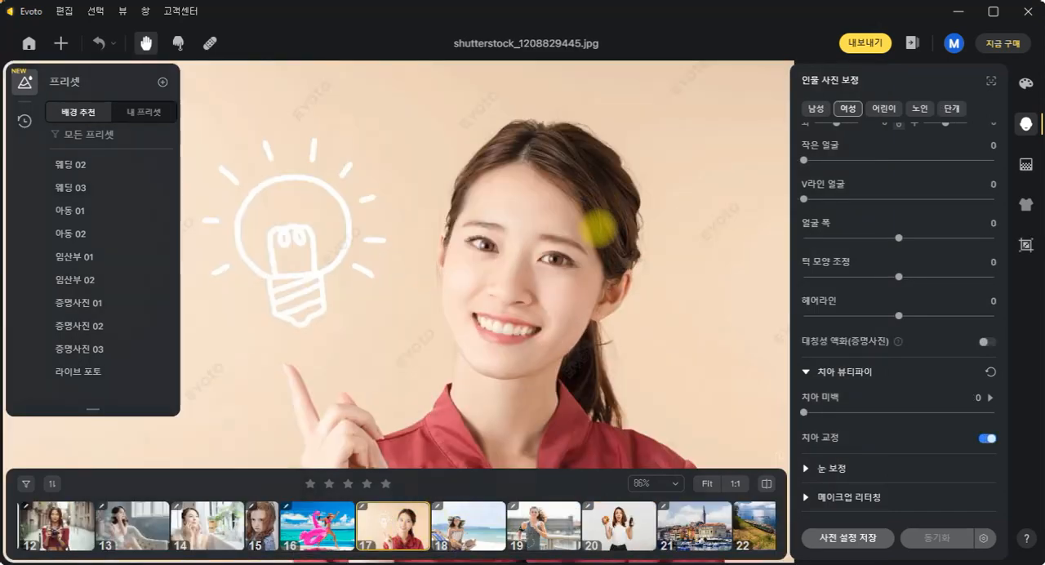
- Enlarge the woman's smile and switch teeth correction (치아 교정) off and on again to compare her teeth
scroll(599, 230, up, 4)
drag(518, 294, 616, 181)
scroll(617, 210, down, 3)
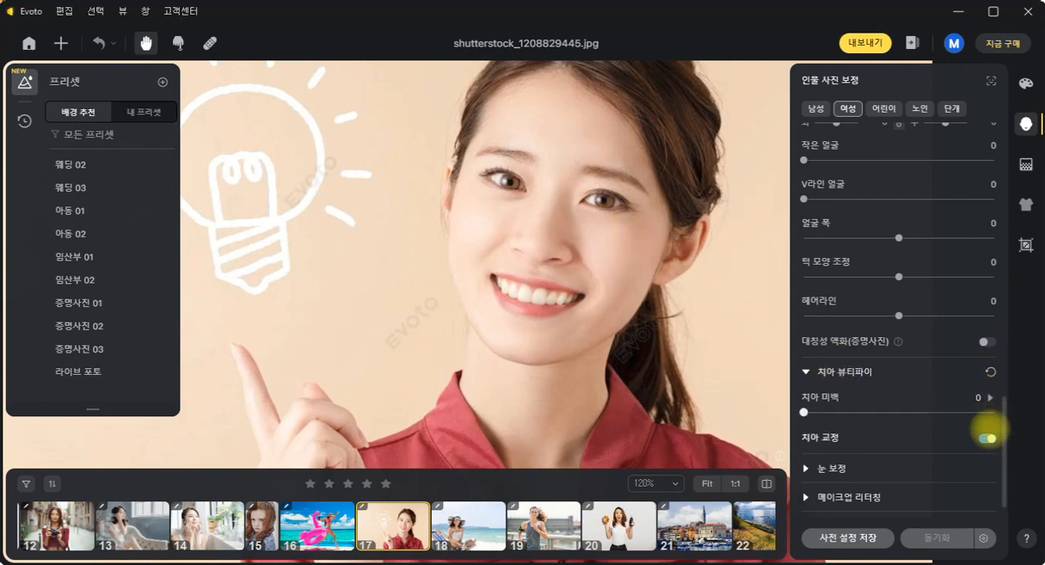
click(987, 439)
drag(583, 286, 564, 311)
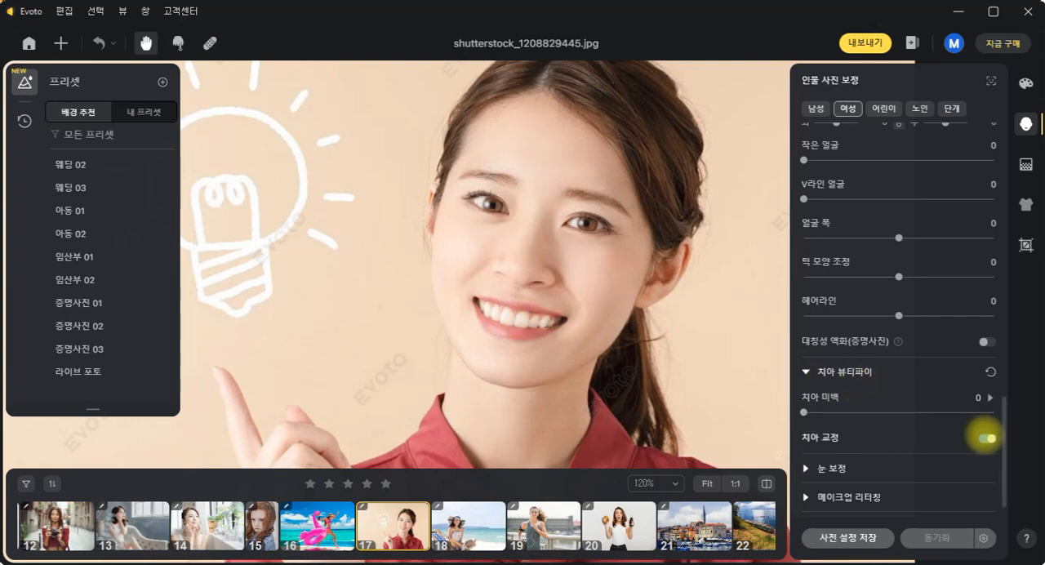
click(988, 439)
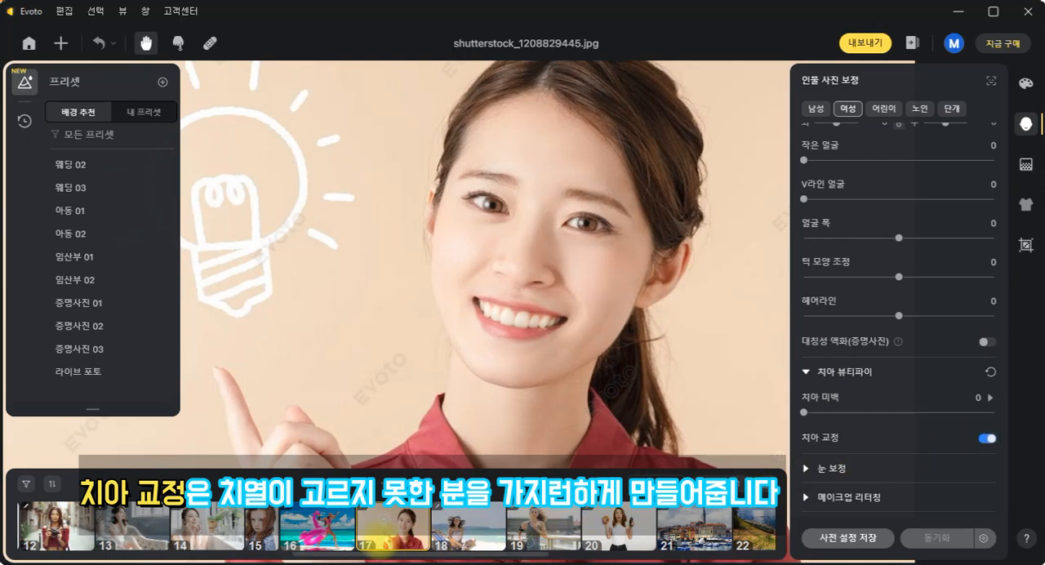
- Open photo 2, shutterstock_341312642.jpg, and zoom out to 37% so the smiling woman's whole face is in view
scroll(600, 523, up, 10)
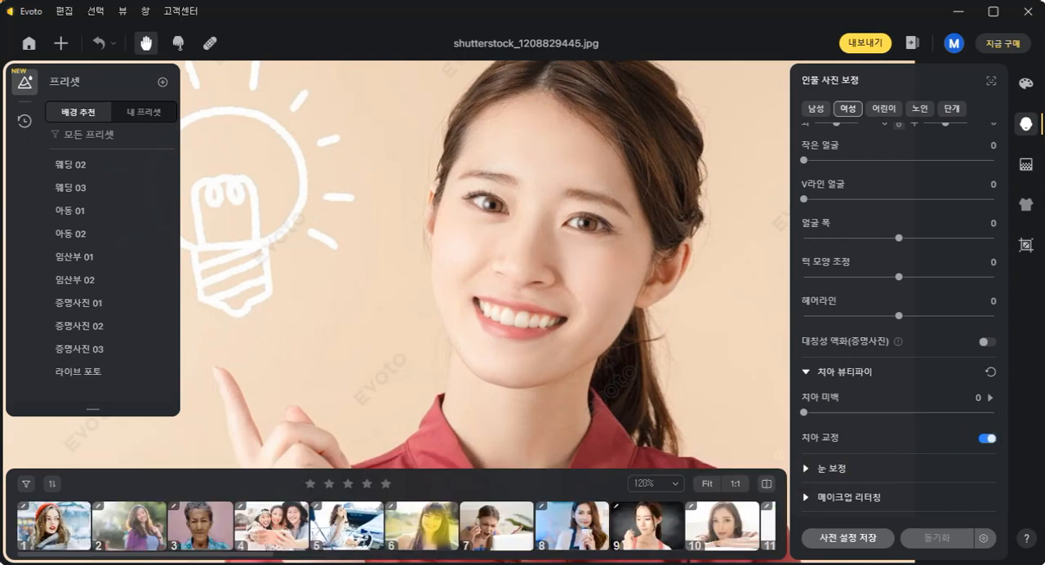
click(130, 525)
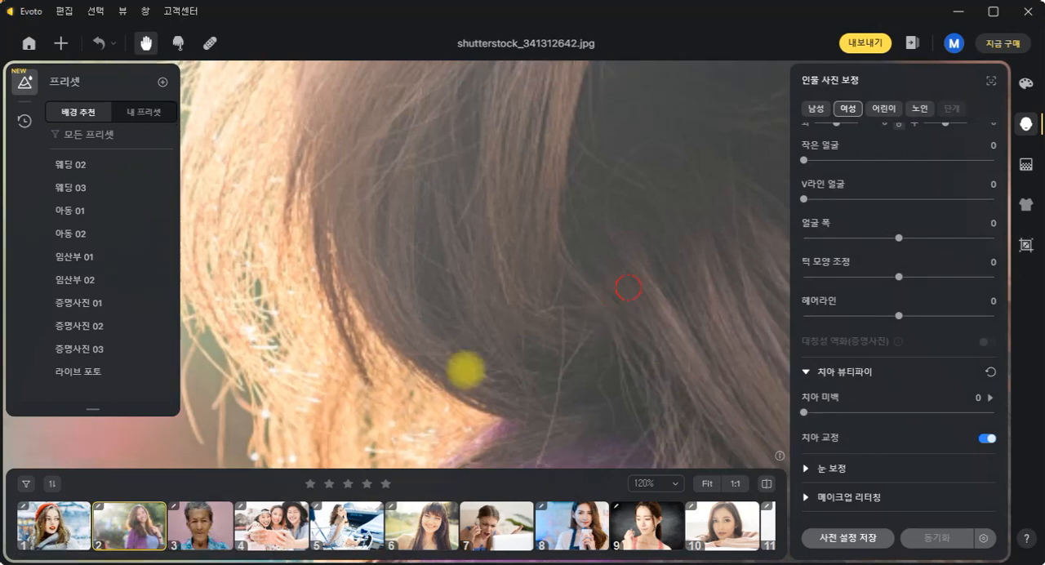
drag(465, 367, 561, 210)
scroll(427, 373, down, 5)
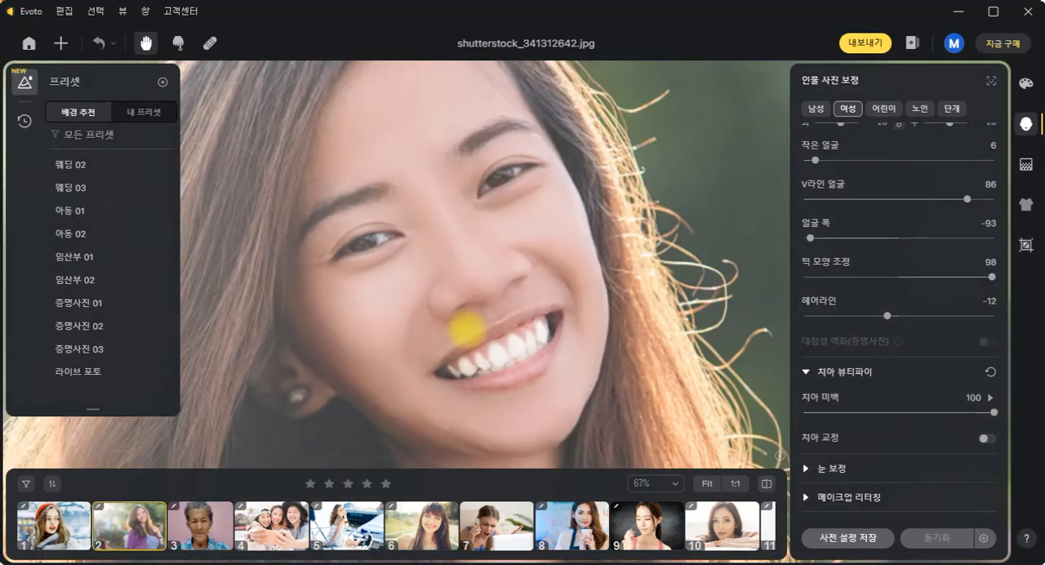
scroll(513, 390, down, 5)
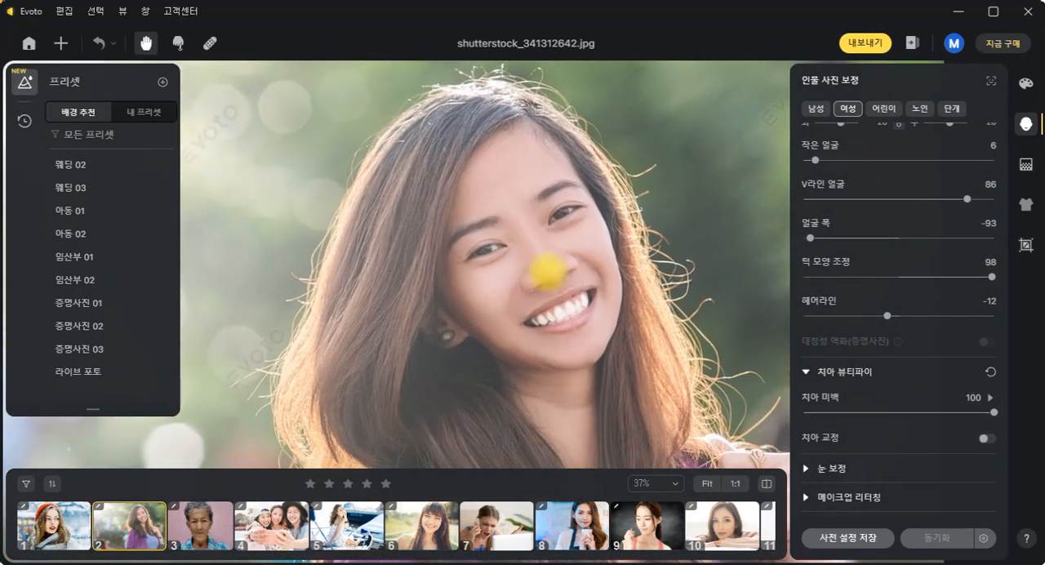
- Set the brightness (명도) in eye correction (눈 보정) to 40
scroll(992, 434, down, 1)
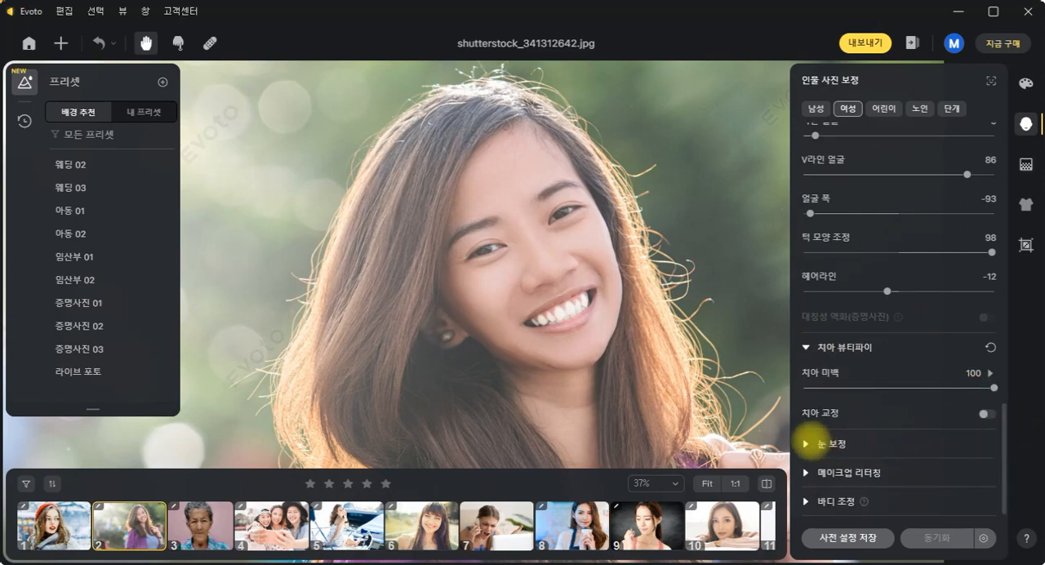
click(813, 441)
scroll(966, 443, down, 1)
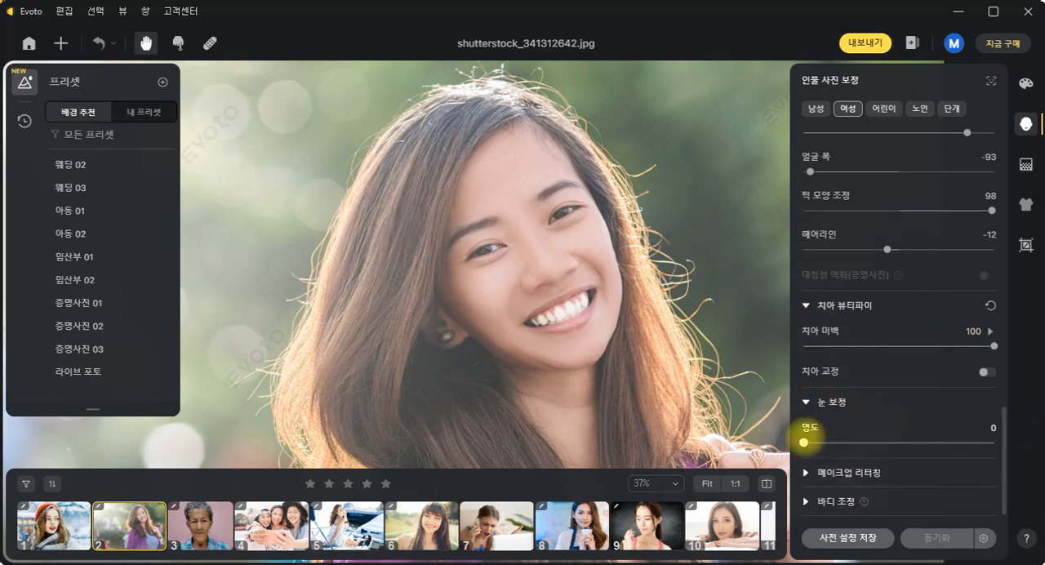
drag(804, 442, 880, 442)
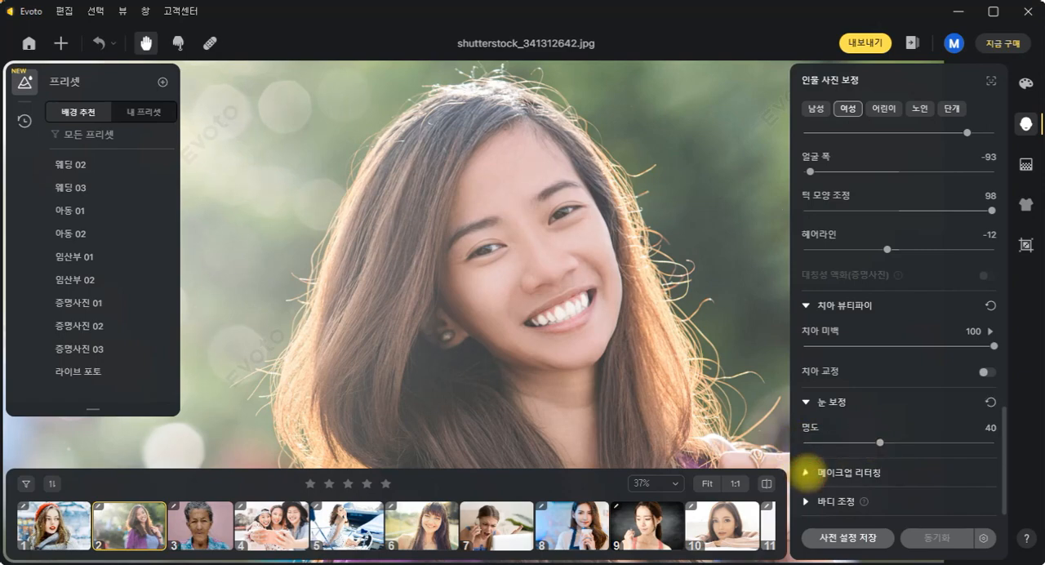
- Set highlight (하이라이트) to 57 and shadow (그림자) to 56 in makeup retouching (메이크업 리터칭)
click(805, 472)
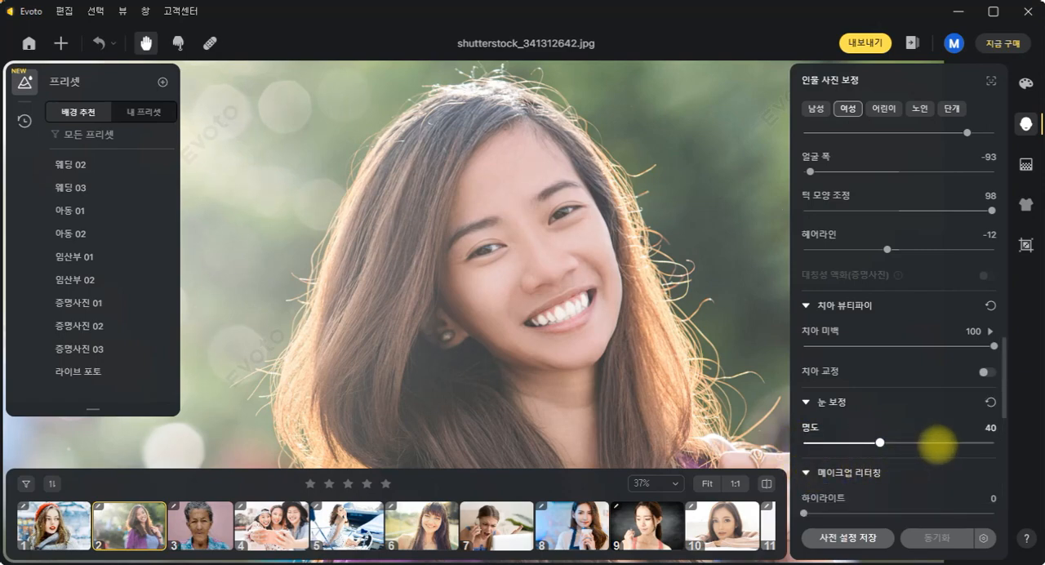
scroll(943, 375, down, 2)
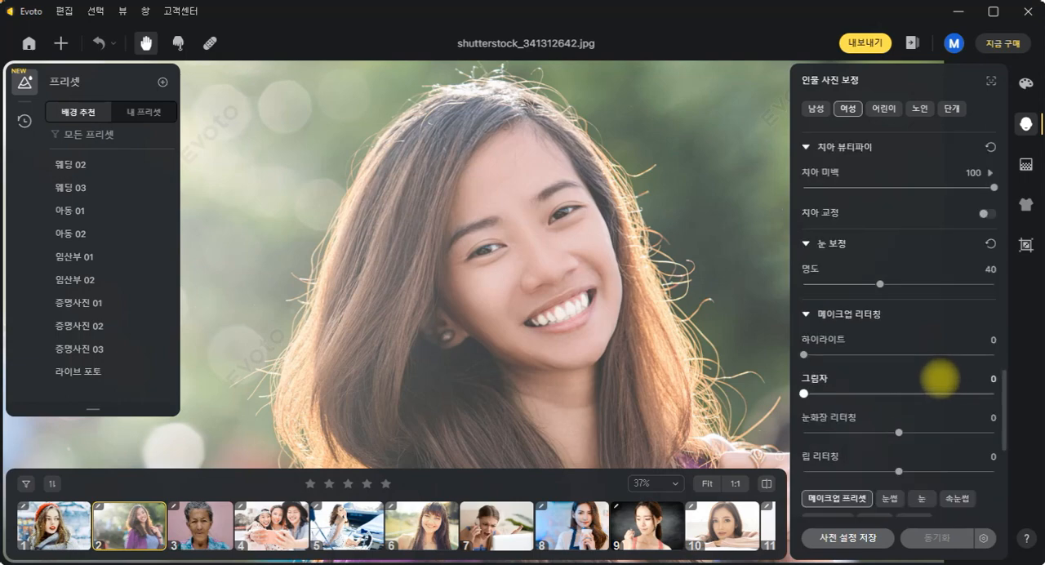
drag(804, 354, 912, 355)
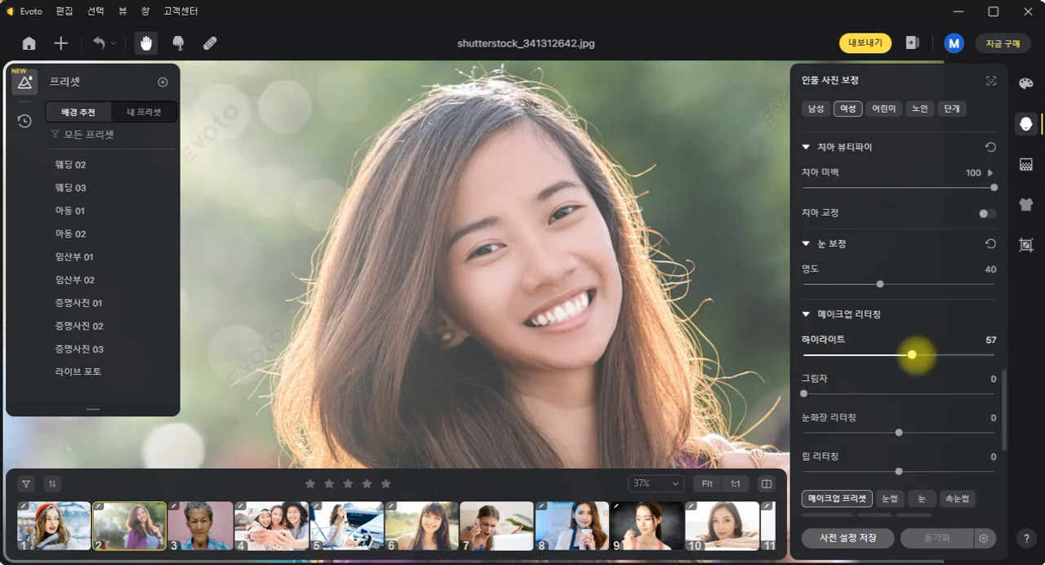
drag(804, 394, 908, 394)
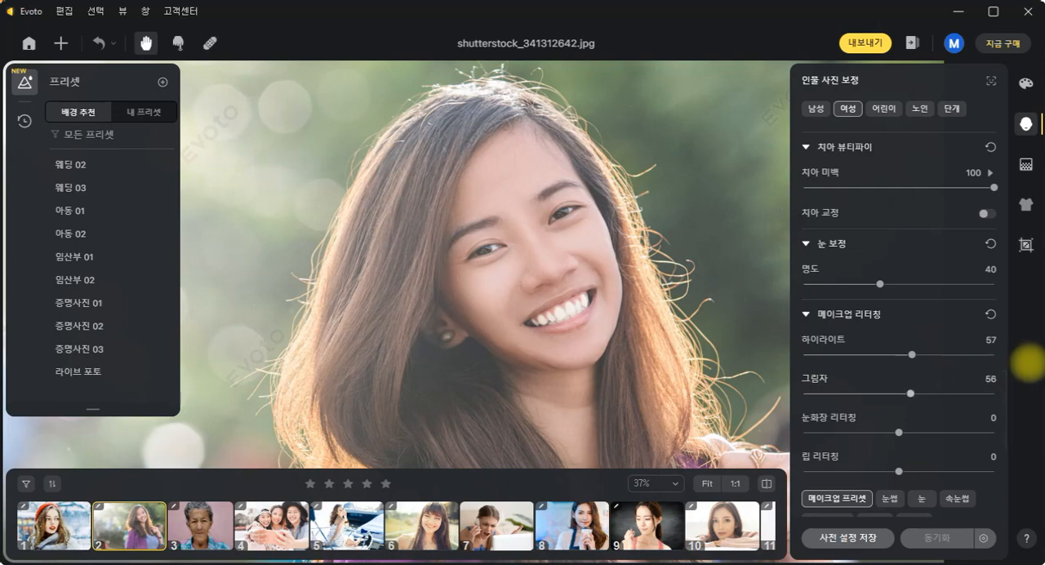
- Try eyebrow (눈썹) makeup styles 01, 02 and 03 on the woman, and reset the eyebrows to none (없음)
scroll(997, 368, down, 2)
scroll(1008, 410, down, 1)
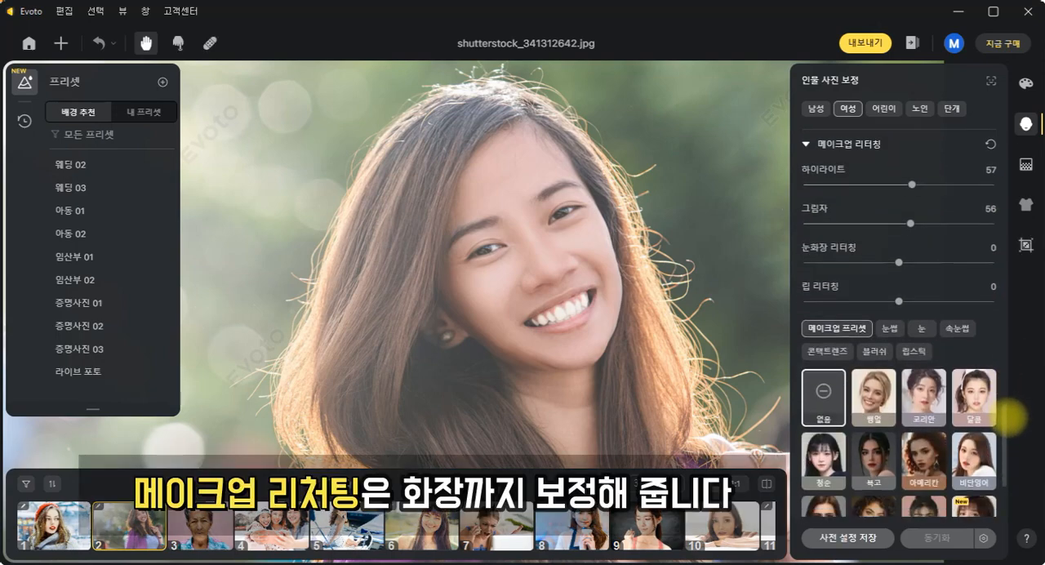
click(890, 329)
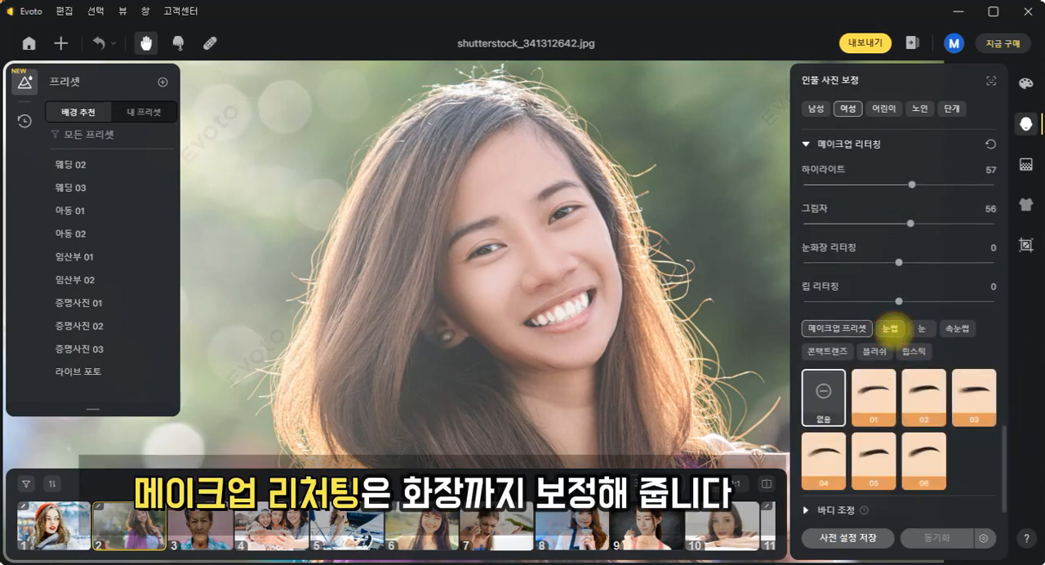
click(876, 390)
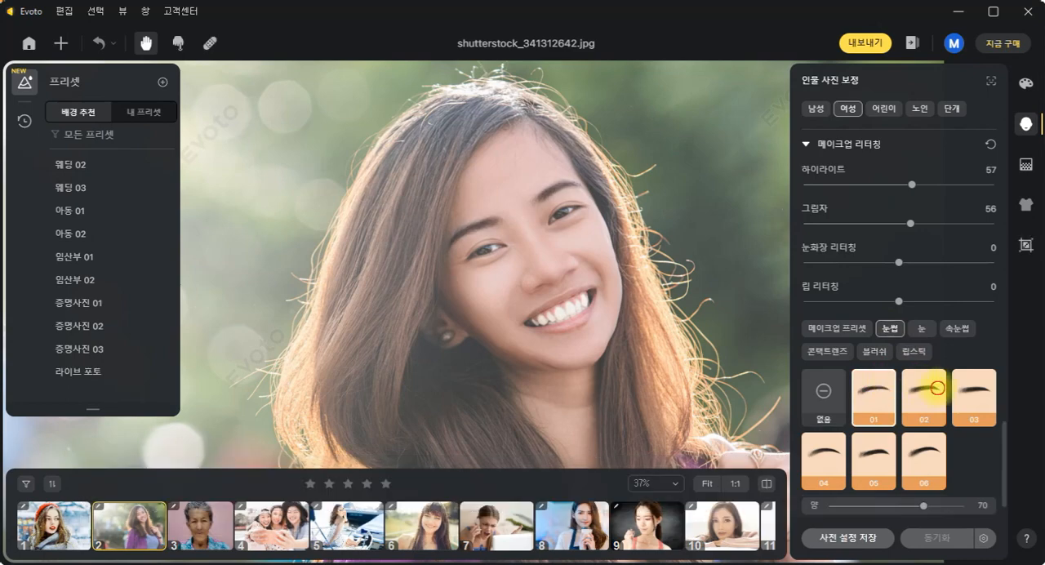
click(938, 389)
click(974, 392)
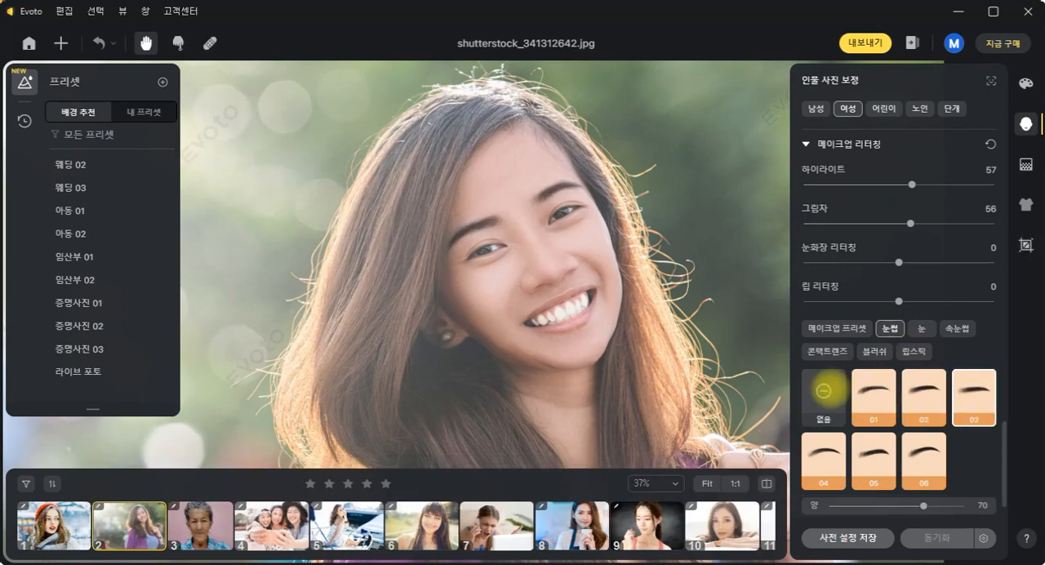
click(825, 392)
- Try eye (눈) makeup styles 01, 02 and 03, and reset the eye makeup to none (없음)
click(921, 328)
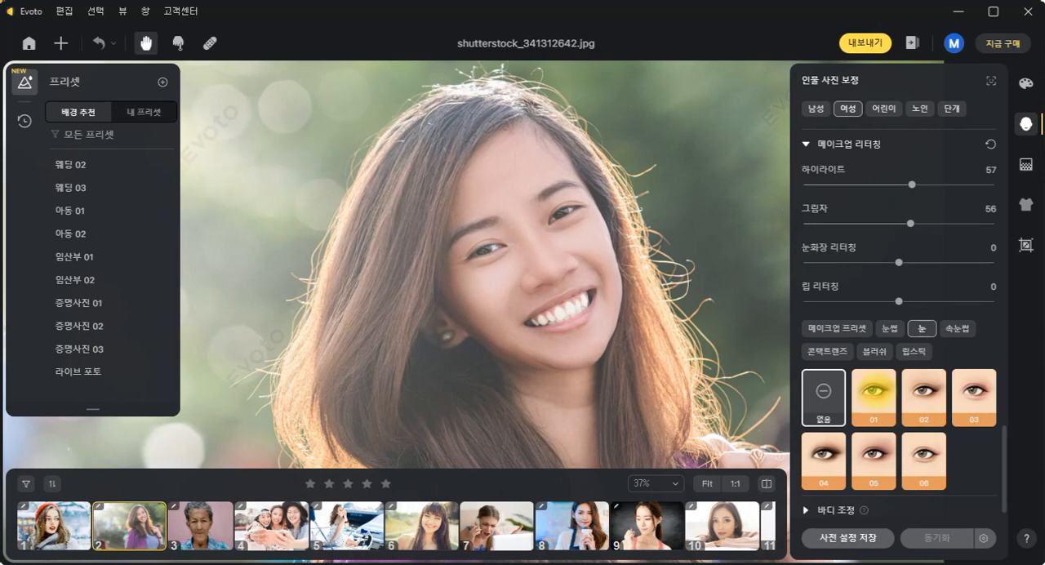
click(874, 390)
click(931, 390)
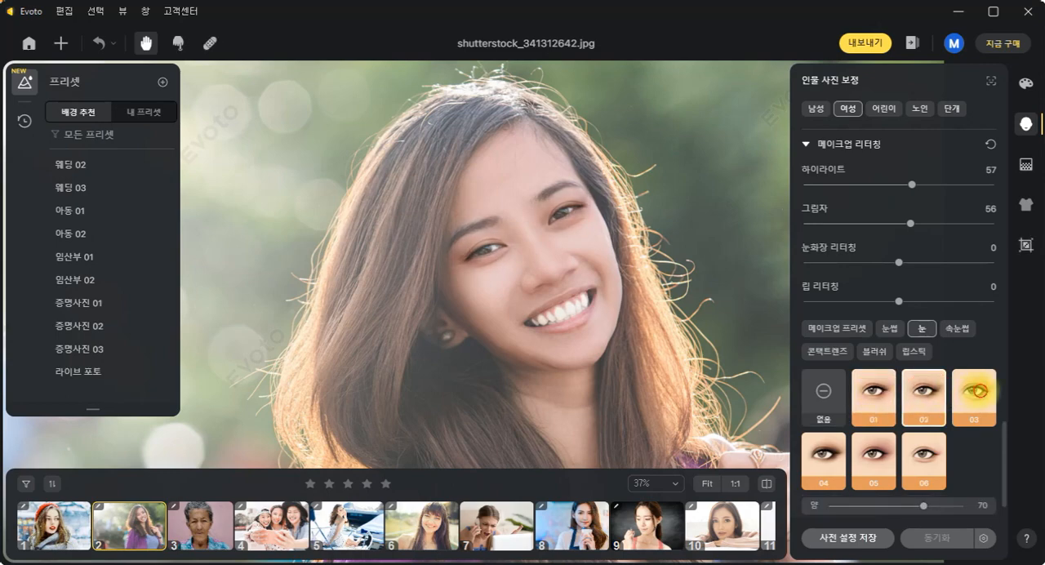
click(973, 392)
click(823, 395)
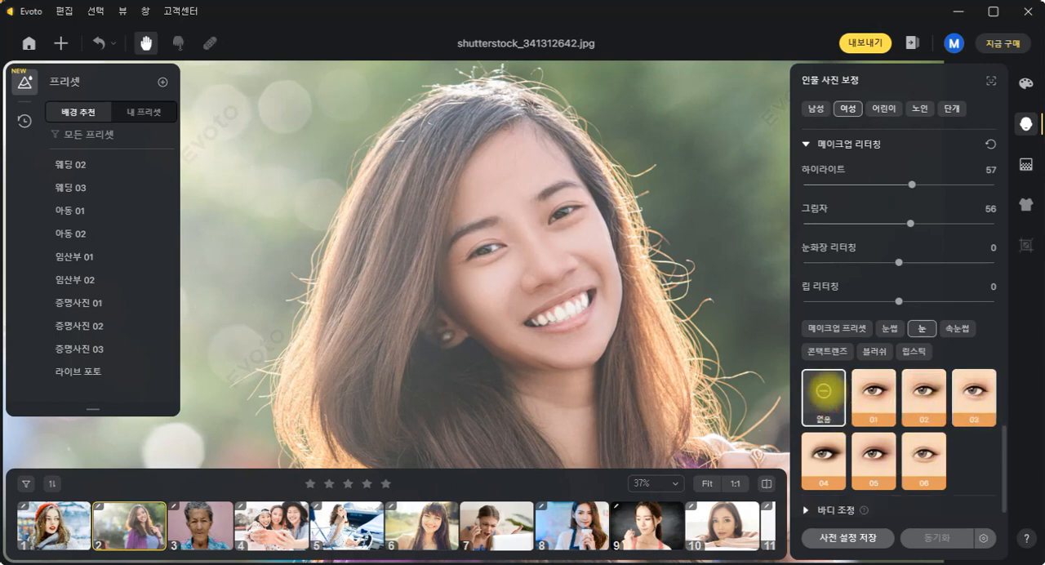
- Try eyelash (속눈썹) styles including 01 and 06, and reset the eyelashes to none (없음)
click(962, 328)
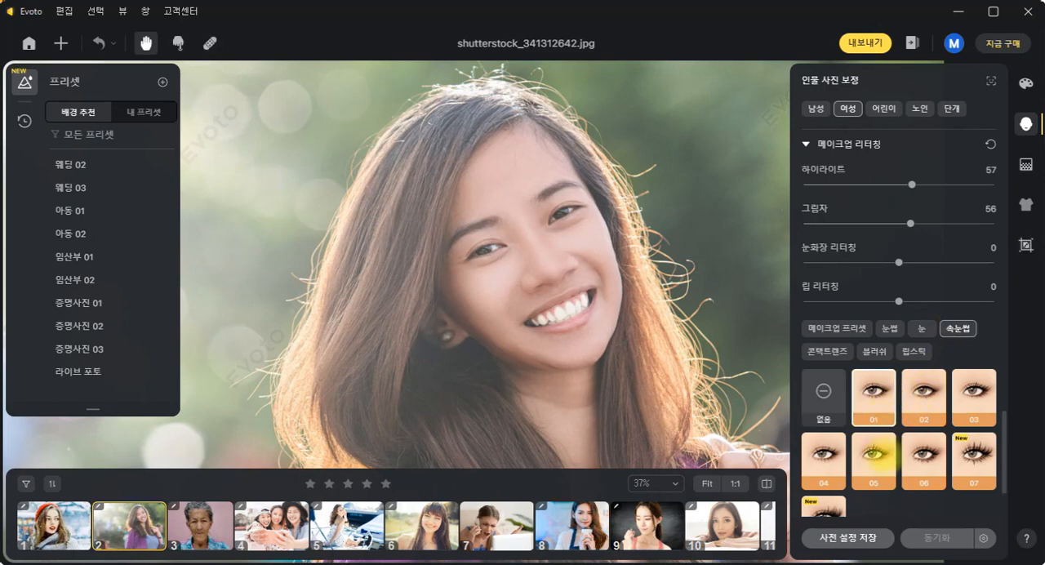
click(876, 459)
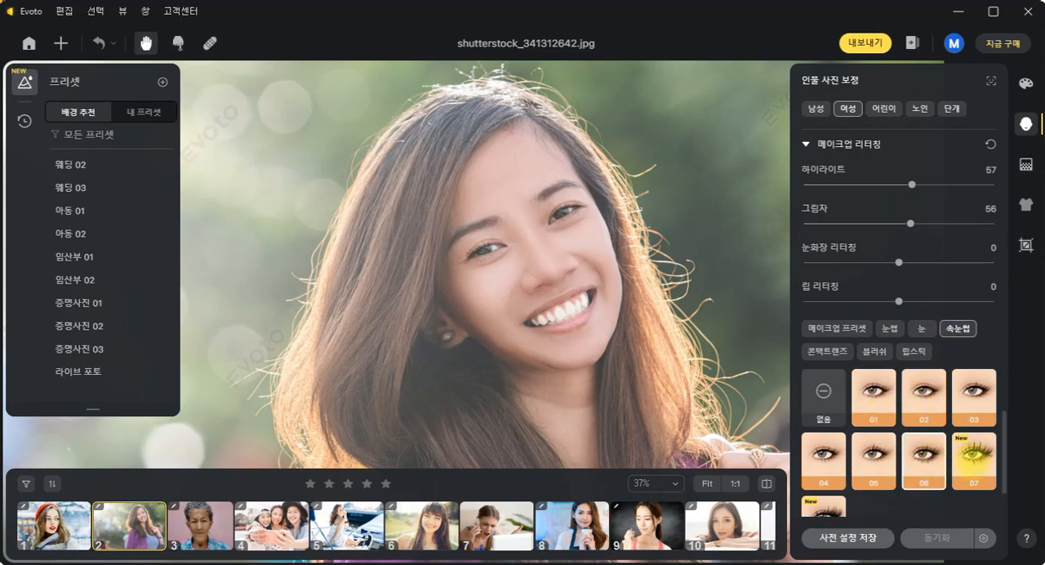
click(821, 393)
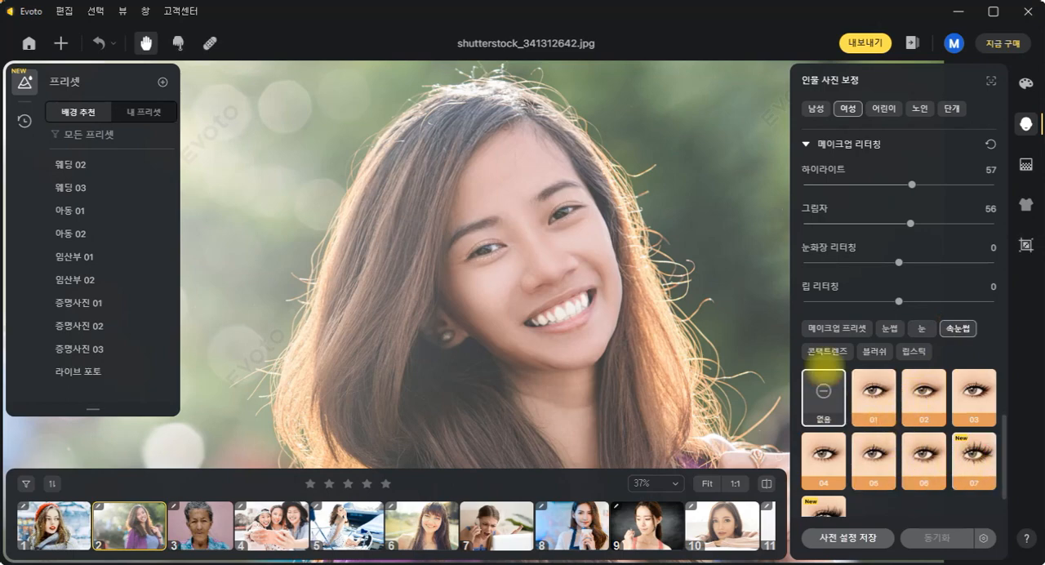
- Try contact lens (콘택트렌즈) styles including 01, 02 and 07, and reset the lenses to none (없음)
click(827, 352)
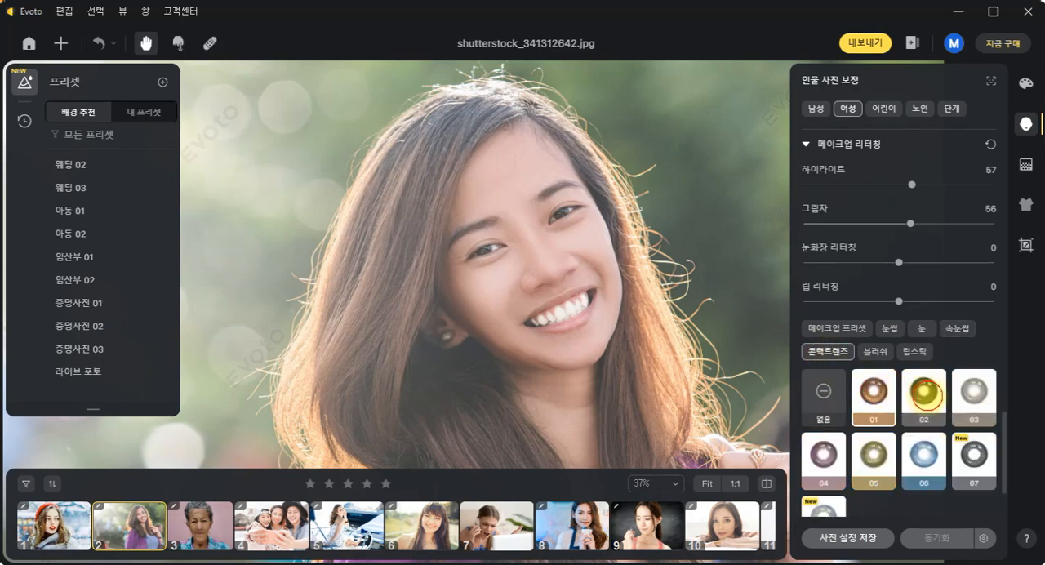
click(925, 394)
click(975, 392)
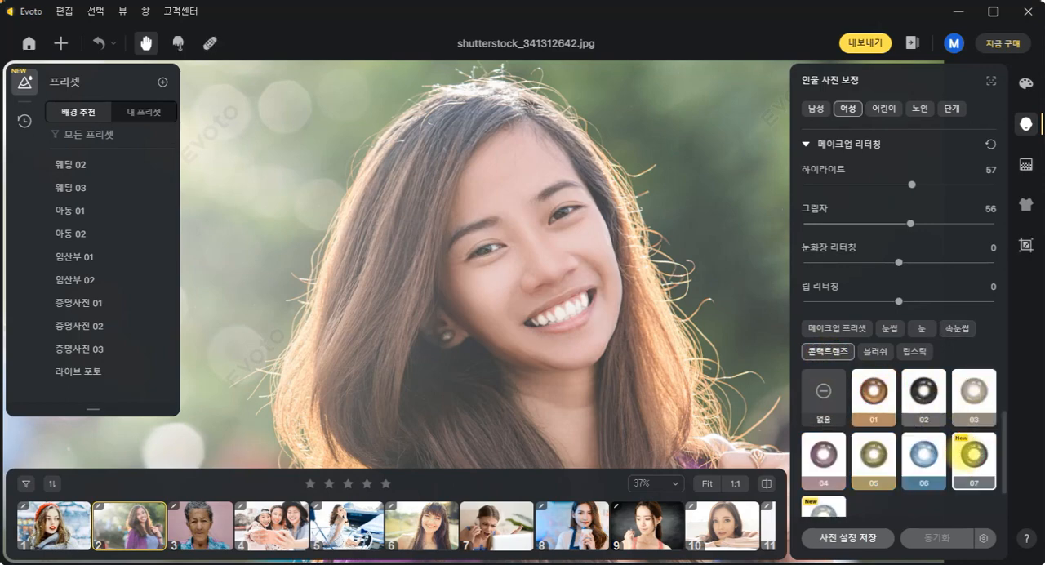
click(823, 396)
- Try blush (블러쉬) styles 01 and 02 on her cheeks, and reset the blush to none (없음)
click(874, 348)
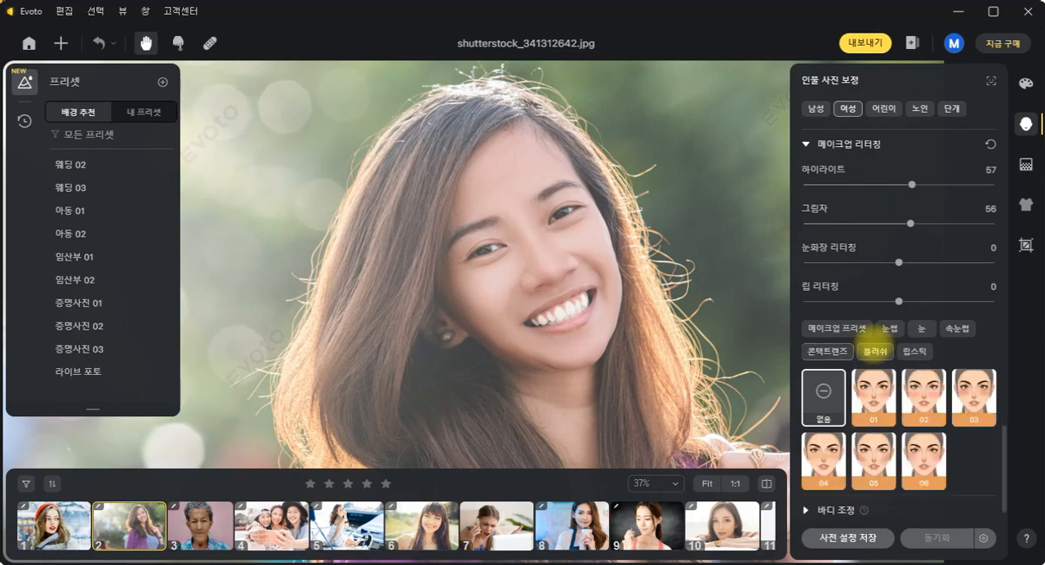
click(889, 391)
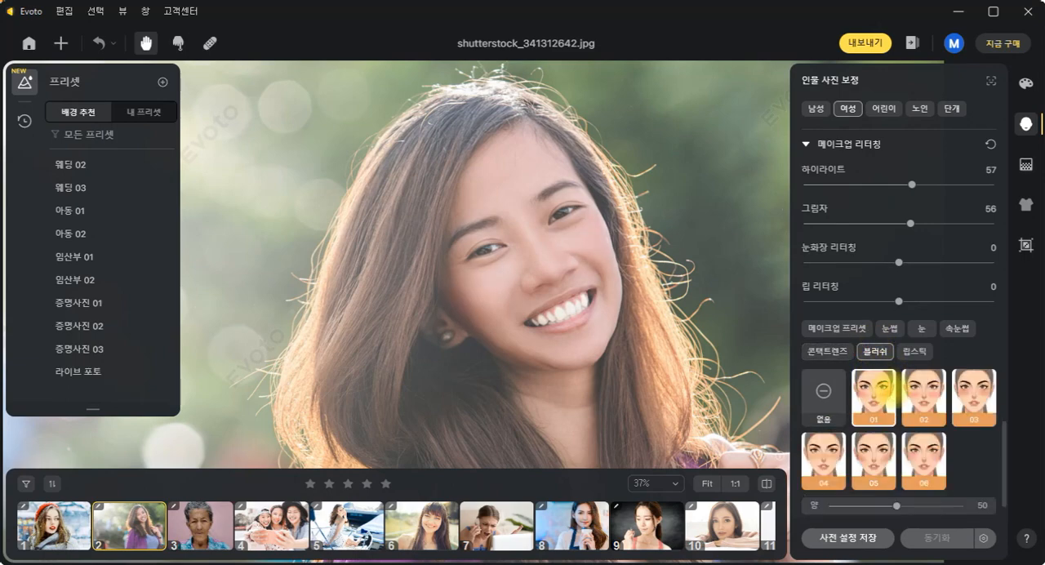
click(924, 395)
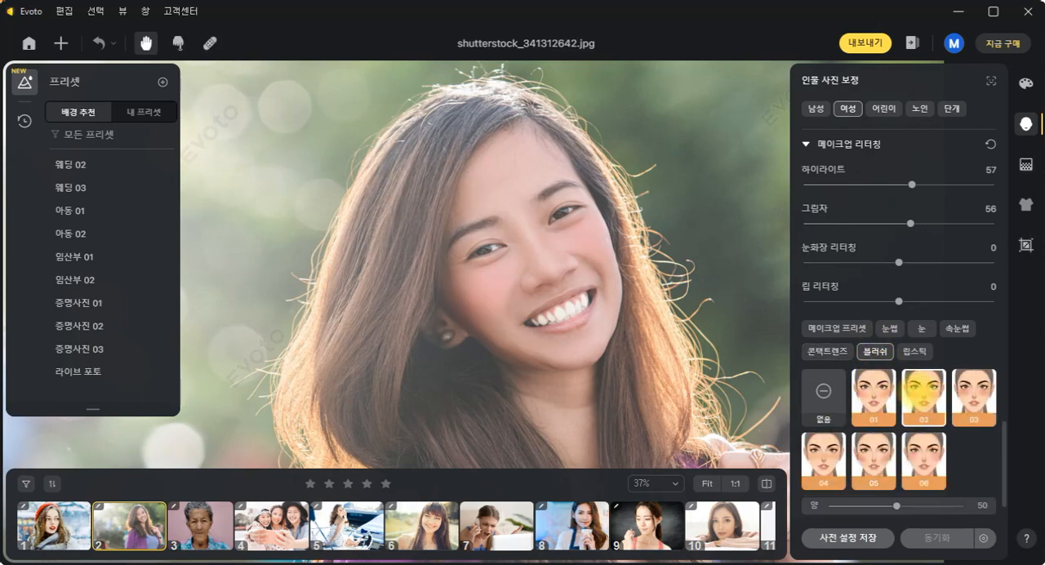
click(837, 392)
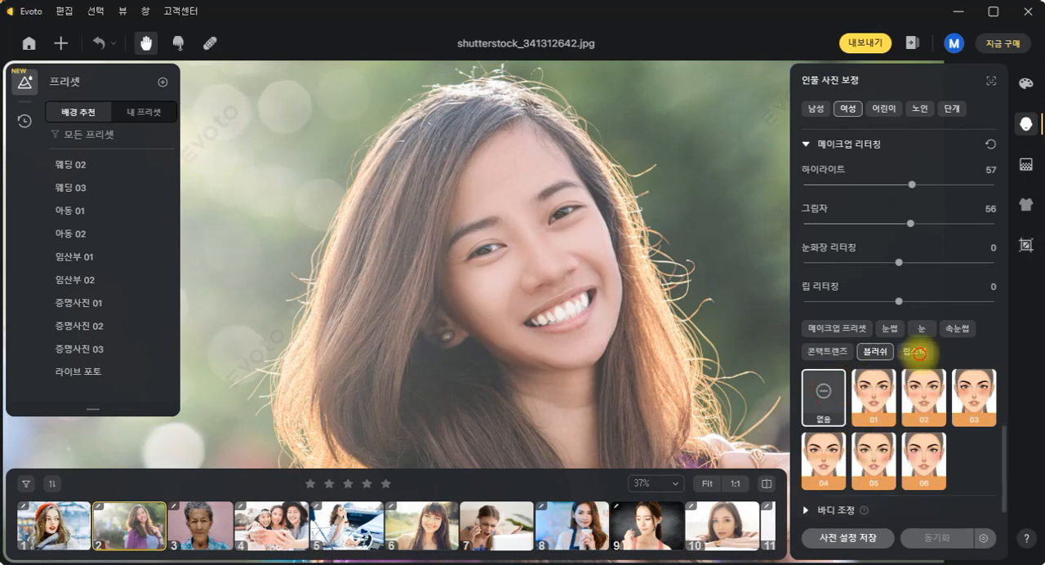
- Compare lipstick (립스틱) shades such as 03, 02 and 10, and apply shade 05 with the pearl (펄) texture
click(915, 351)
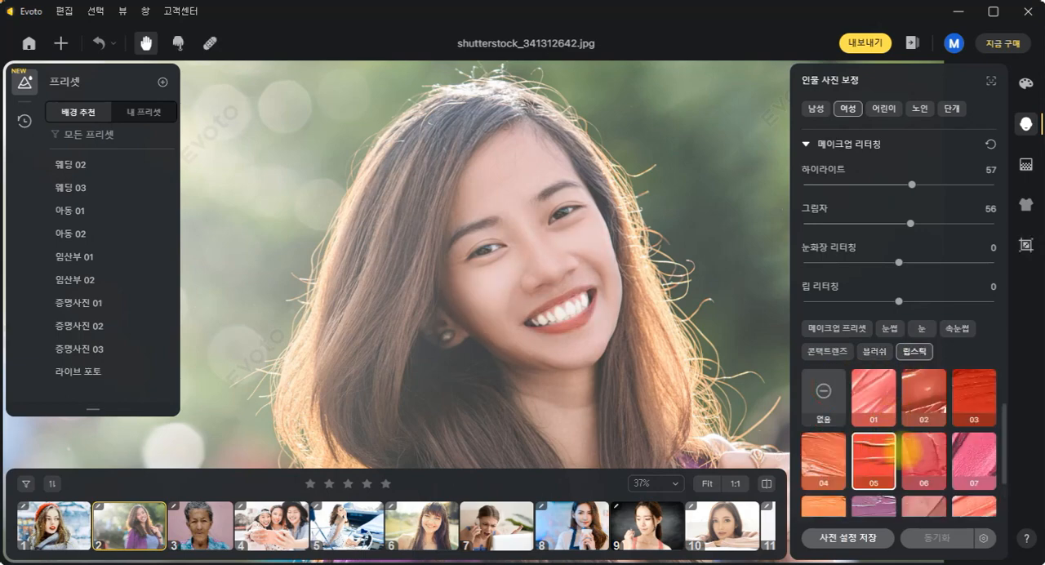
click(974, 458)
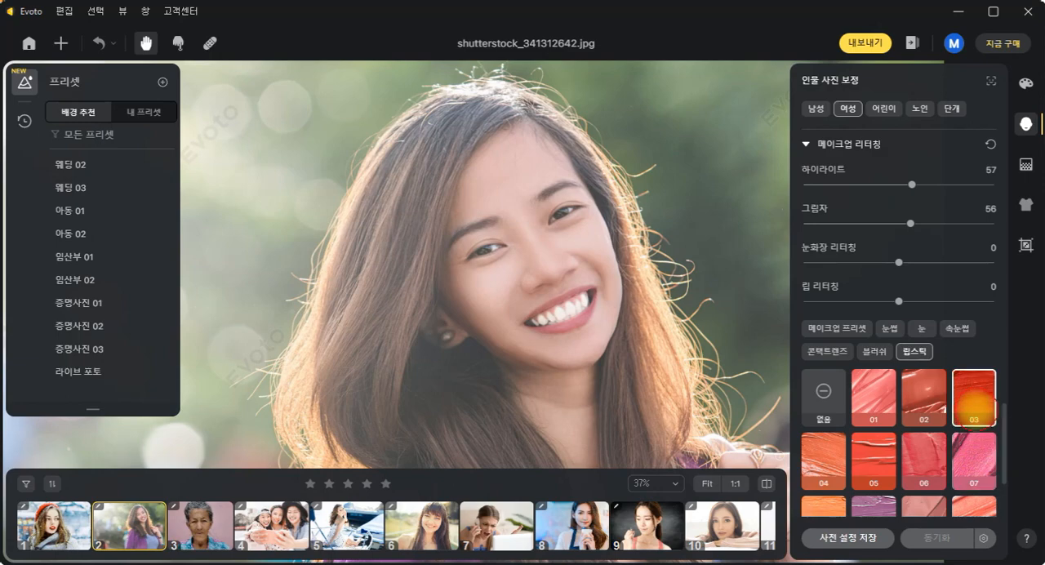
click(923, 398)
scroll(935, 425, down, 2)
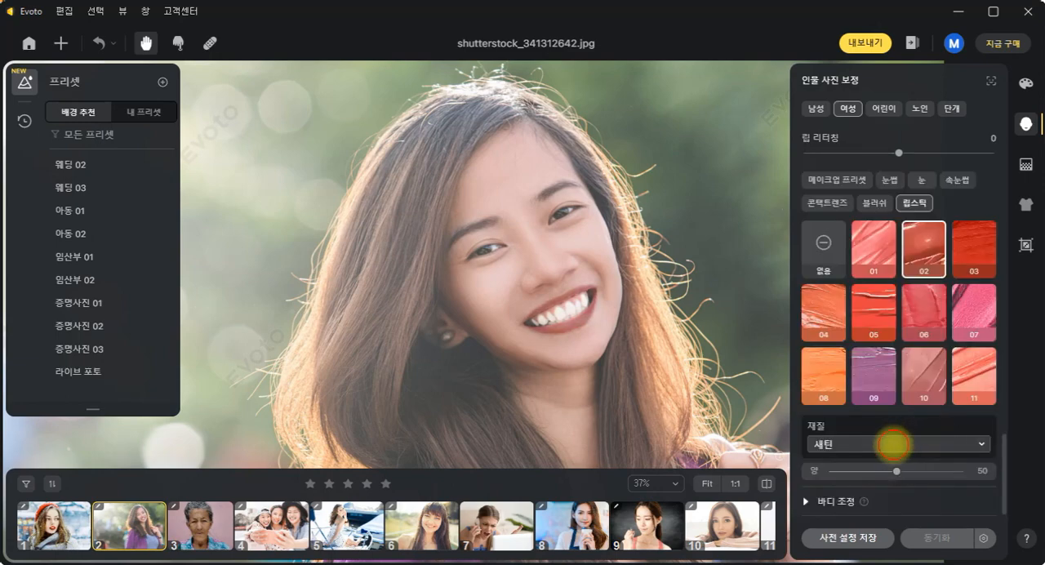
click(895, 444)
click(872, 391)
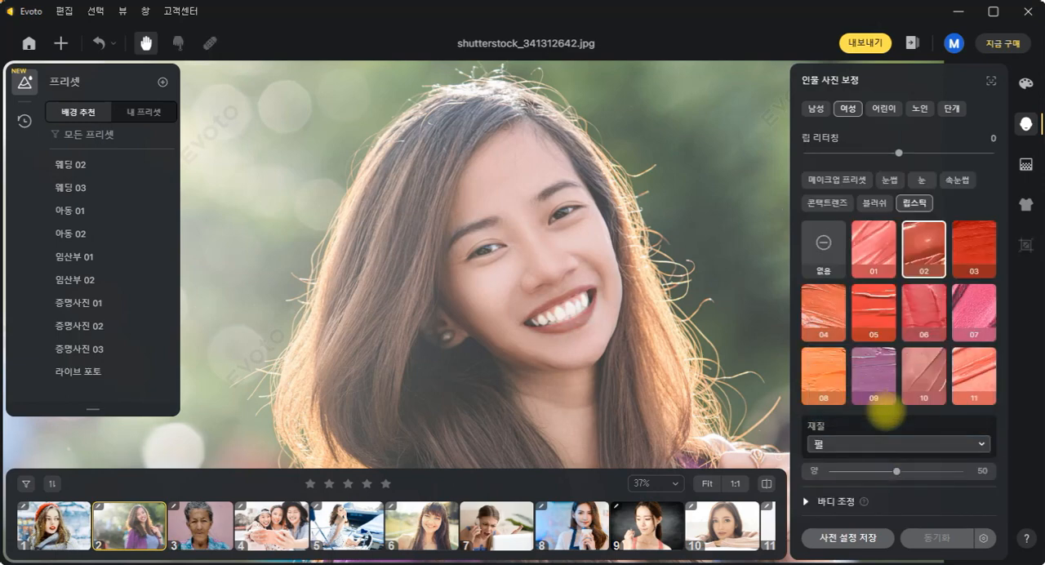
click(921, 381)
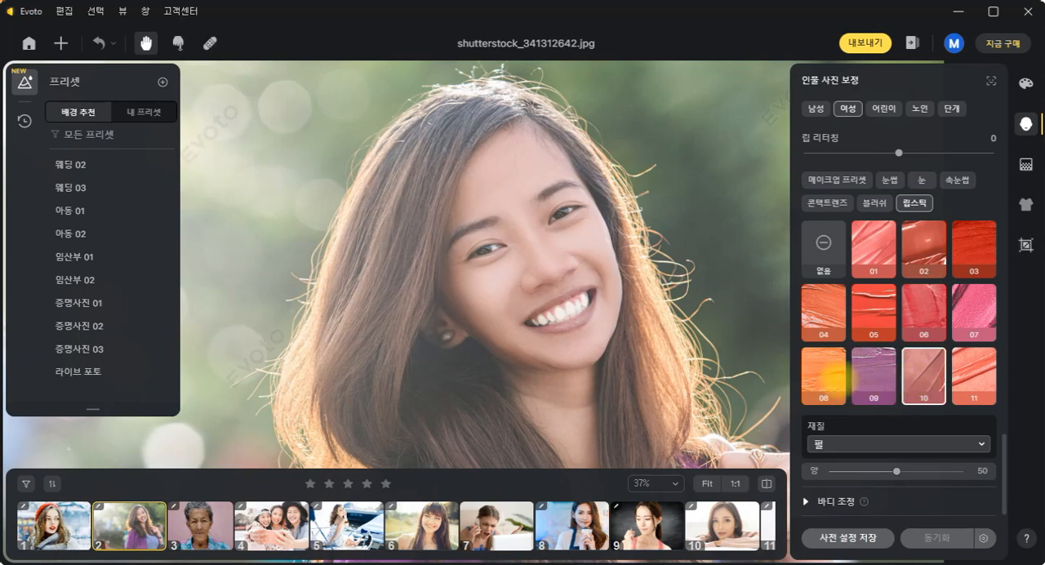
click(872, 312)
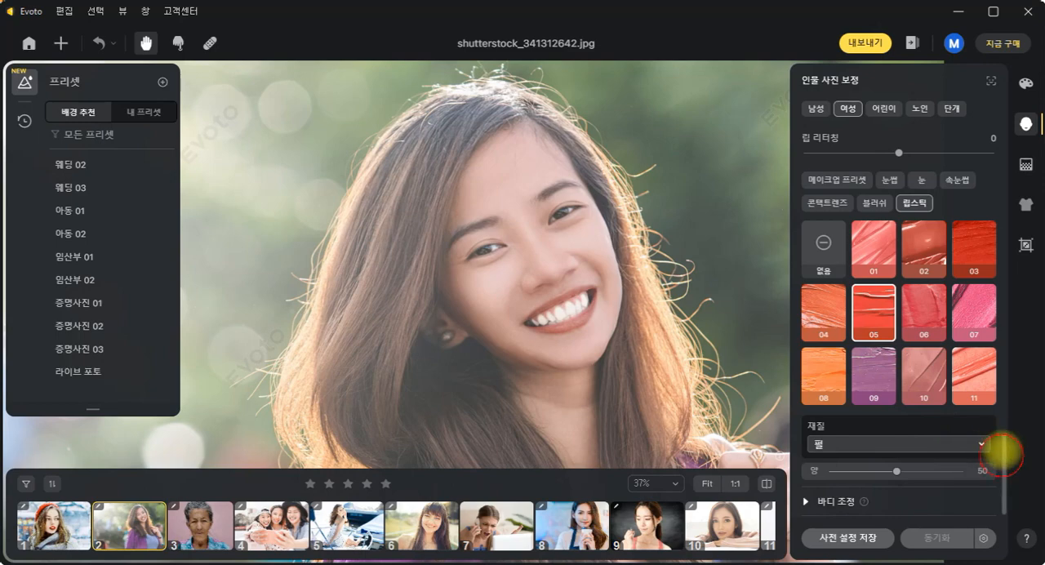
- Reshape the eyebrows (눈썹) on both sides: thickness (두께) -53, distance (거리) -50, slope (경사) -3, shape (모양) -33 and height (높이) 33
drag(1001, 451, 998, 254)
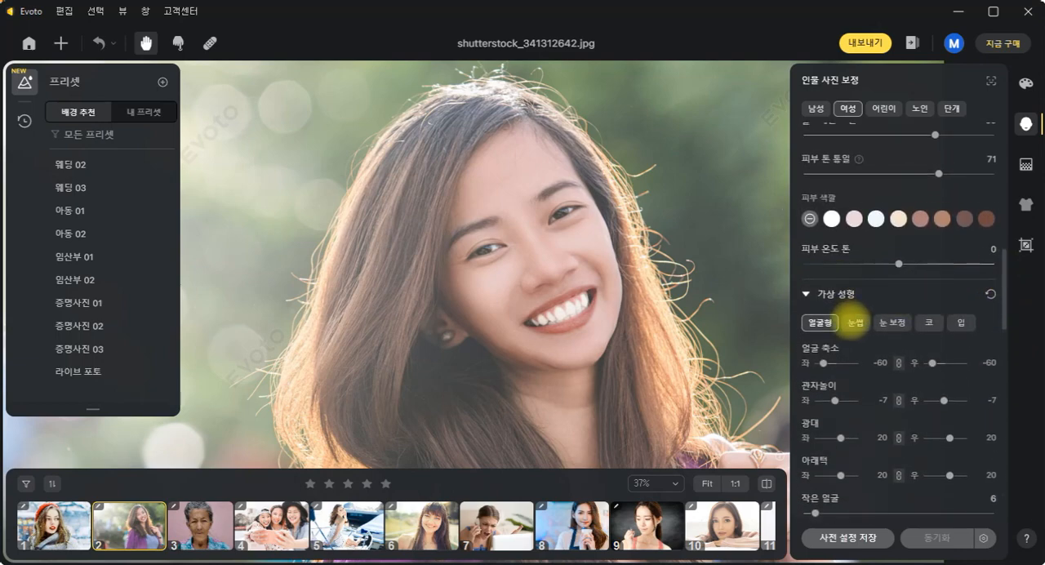
click(855, 321)
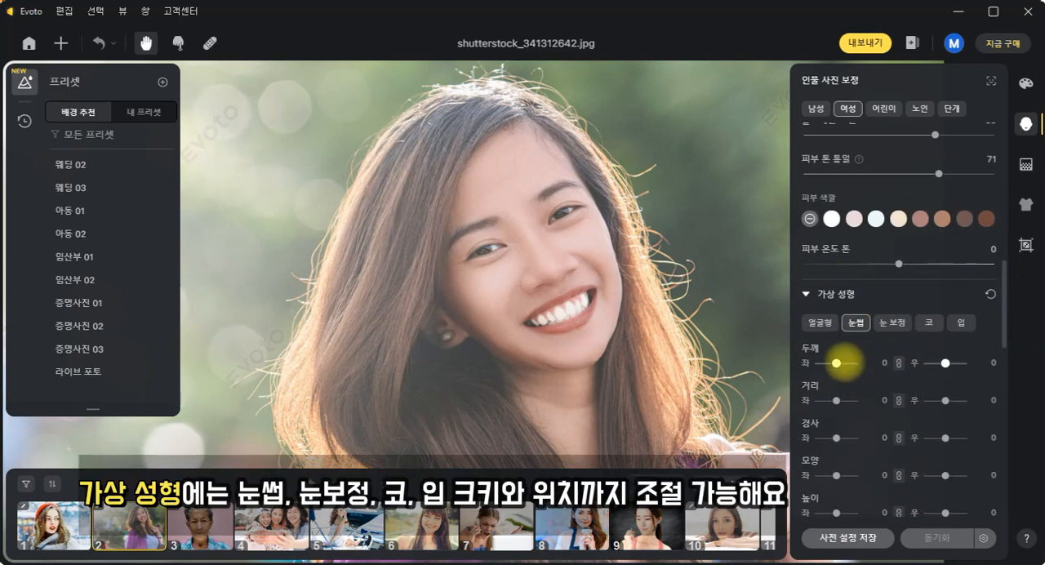
mouse_move(837, 363)
mouse_down()
mouse_move(855, 363)
mouse_move(818, 363)
mouse_up()
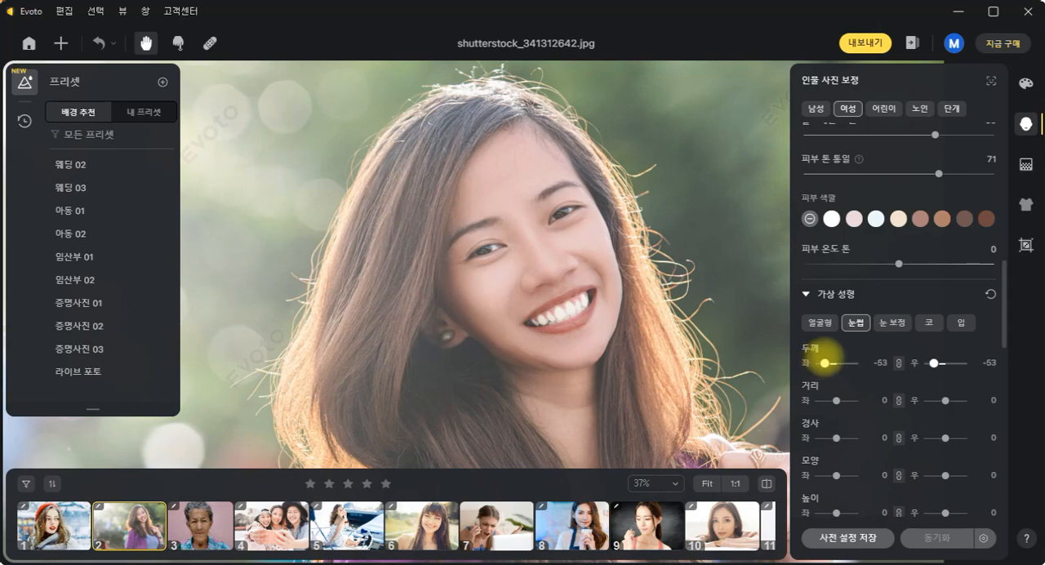
mouse_move(838, 400)
mouse_down()
mouse_move(855, 400)
mouse_move(826, 401)
mouse_up()
mouse_move(836, 438)
mouse_down()
mouse_move(823, 438)
mouse_move(836, 438)
mouse_up()
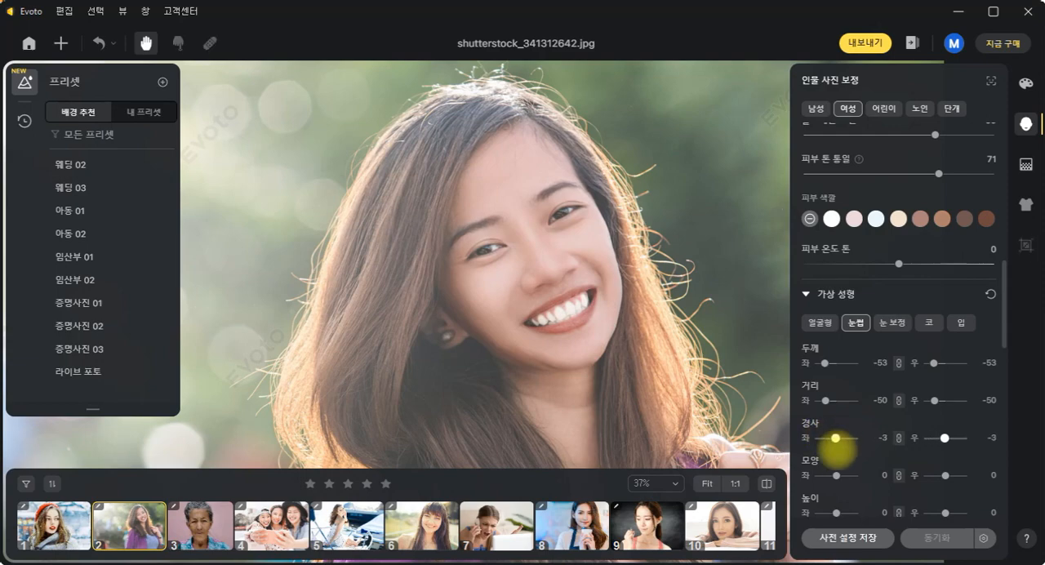
drag(836, 475, 830, 475)
drag(837, 513, 851, 513)
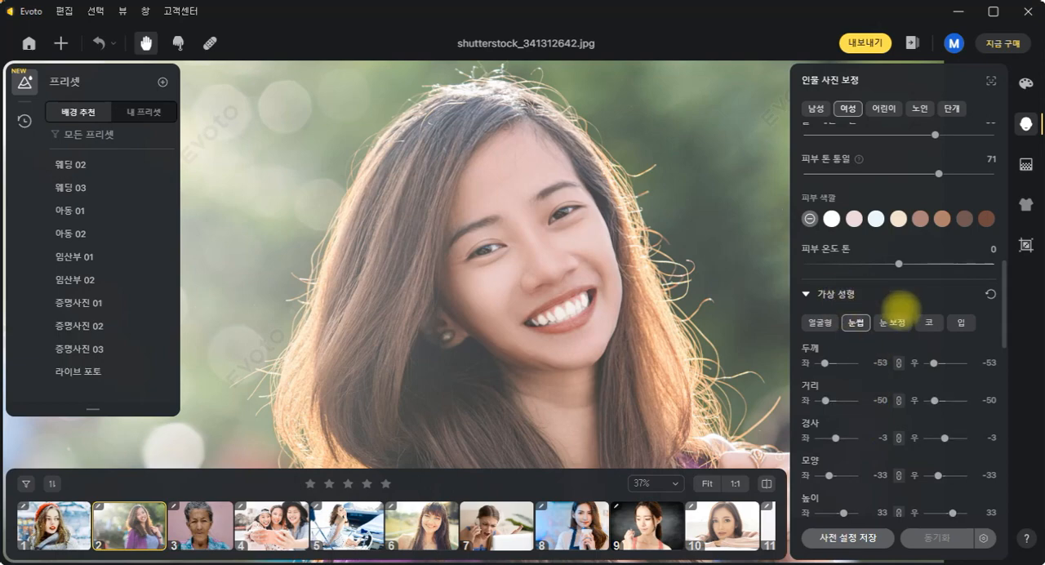
- In the eye reshaping (눈 보정), set size (사이즈) to 90, height (높이) to 13 and width (폭) to -17 for both eyes
click(893, 323)
drag(835, 362, 858, 362)
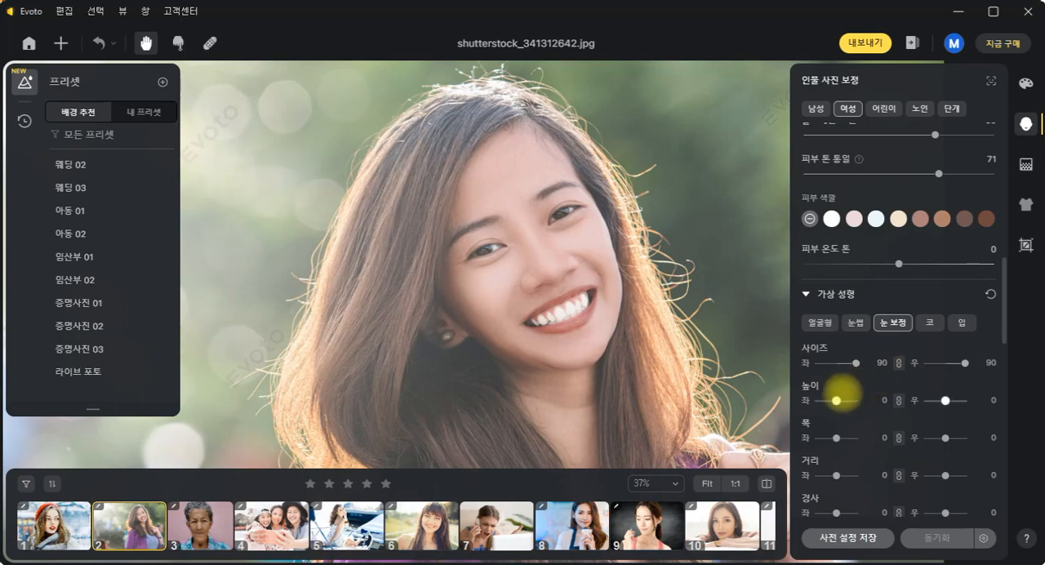
mouse_move(836, 400)
mouse_down()
mouse_move(822, 397)
mouse_move(839, 400)
mouse_up()
mouse_move(836, 437)
mouse_down()
mouse_move(856, 433)
mouse_move(833, 438)
mouse_up()
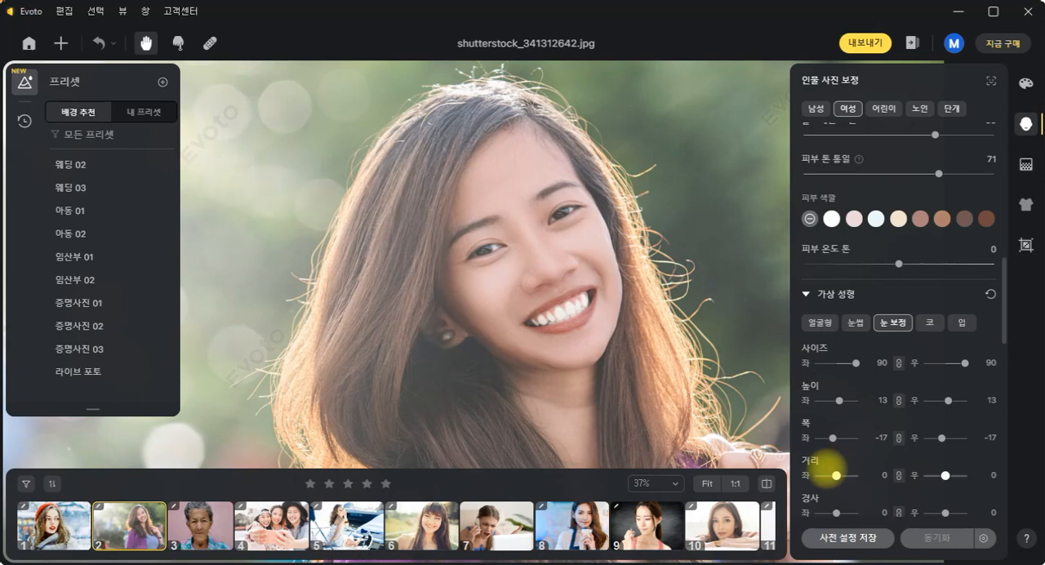
- Reshape the nose (코): size (사이즈) -76, height (높이) 21, bridge (콧등) 49 and width (폭) -100
click(928, 323)
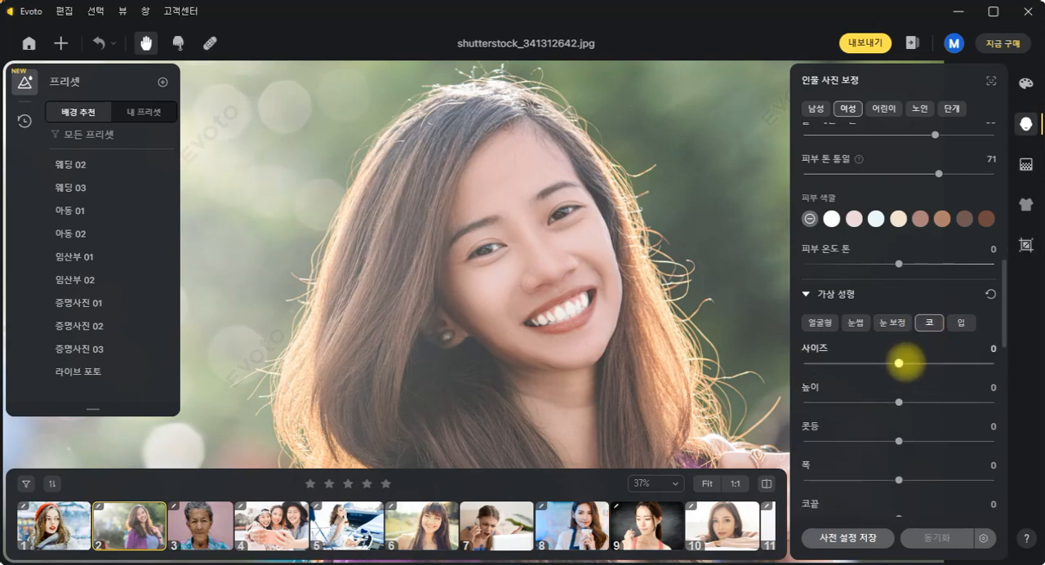
drag(899, 362, 827, 363)
mouse_move(899, 402)
mouse_down()
mouse_move(972, 401)
mouse_move(794, 402)
mouse_move(914, 402)
mouse_up()
drag(895, 439, 945, 438)
drag(899, 480, 765, 476)
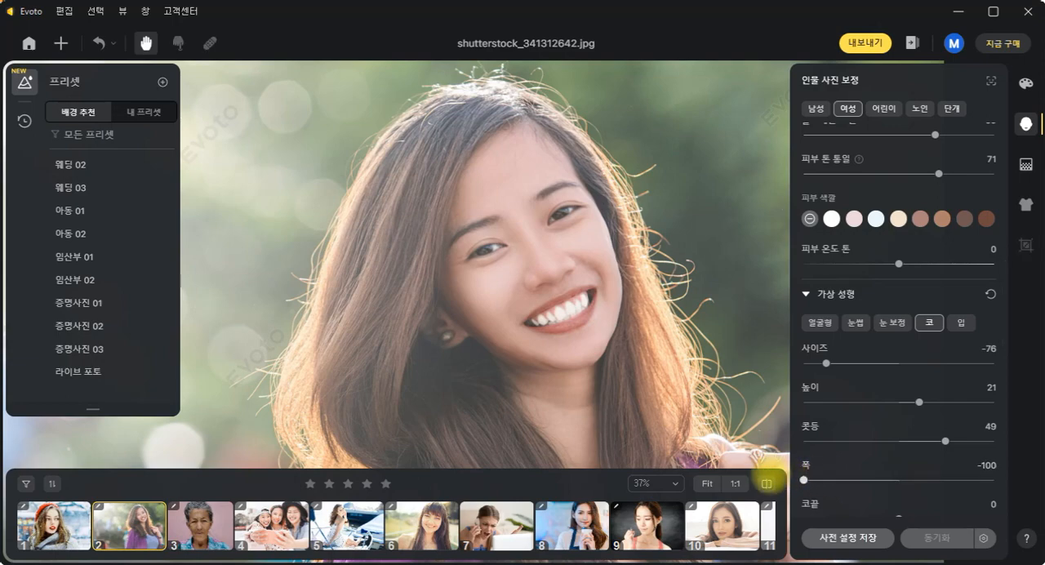
- Reshape the mouth (입): size (사이즈) 84, width (폭) 38, position (위치) -11 and upper lip (윗입술) 23
click(960, 321)
drag(896, 361, 988, 364)
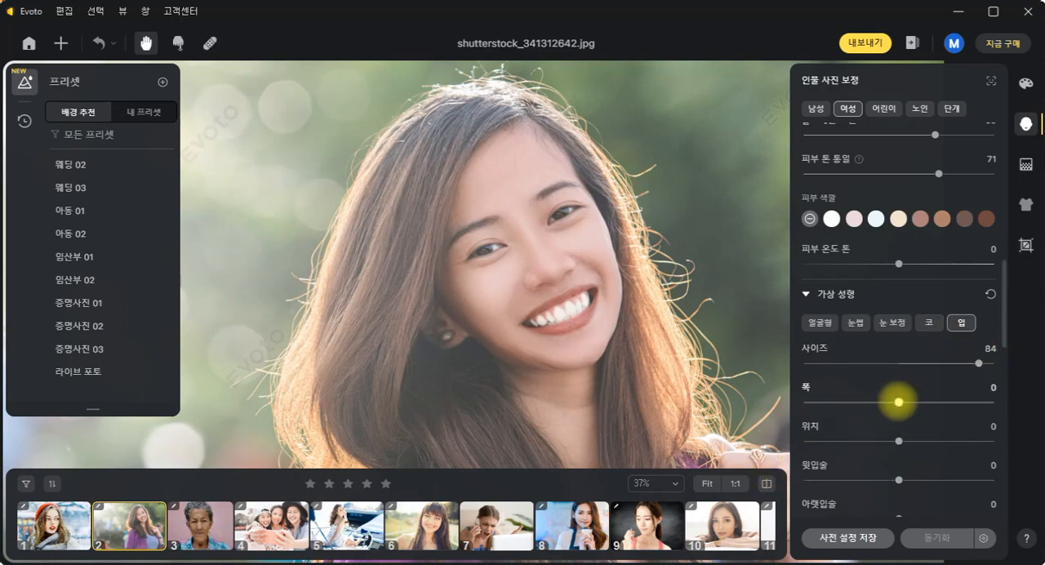
drag(899, 403, 945, 403)
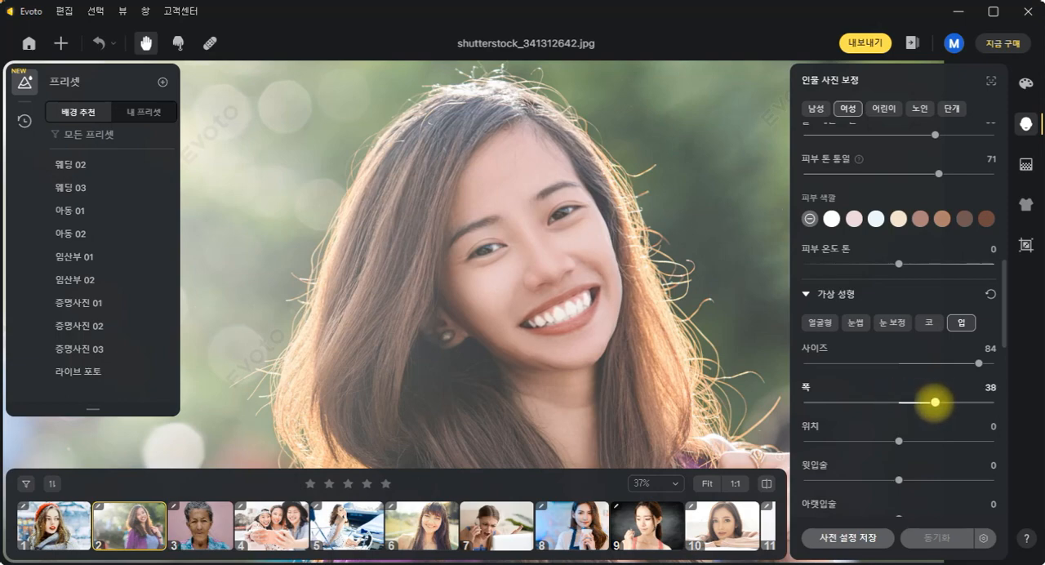
mouse_move(899, 441)
mouse_down()
mouse_move(915, 441)
mouse_move(889, 442)
mouse_up()
drag(898, 481, 921, 480)
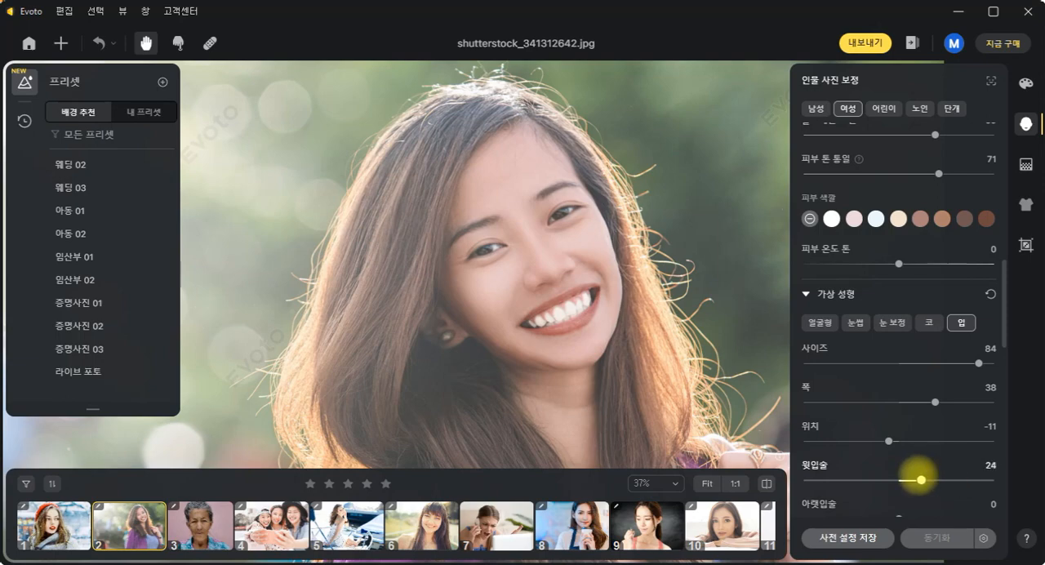
- Compare the portrait before and after retouching by switching the original view on and off
scroll(922, 481, down, 5)
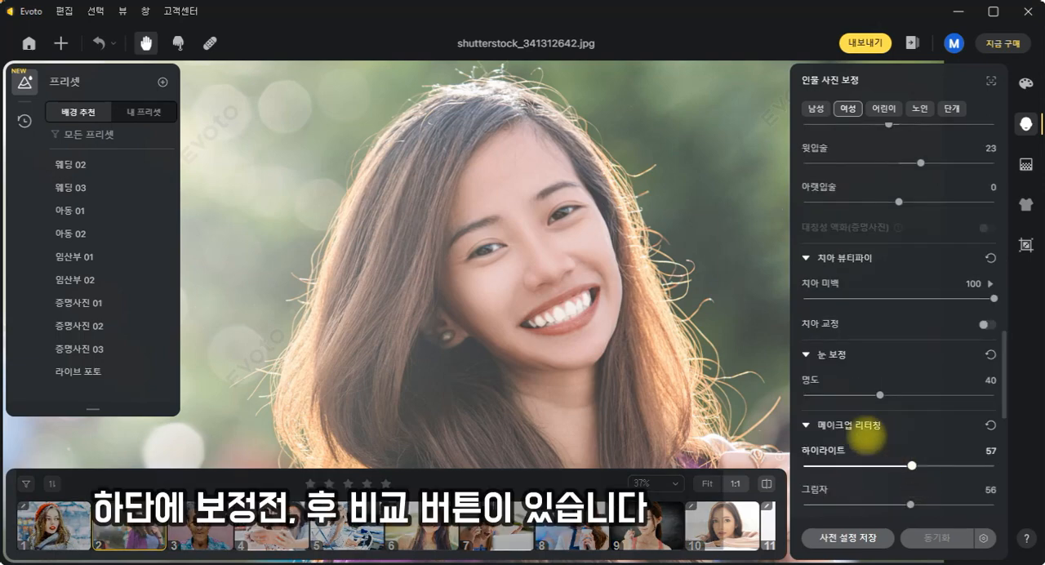
click(766, 484)
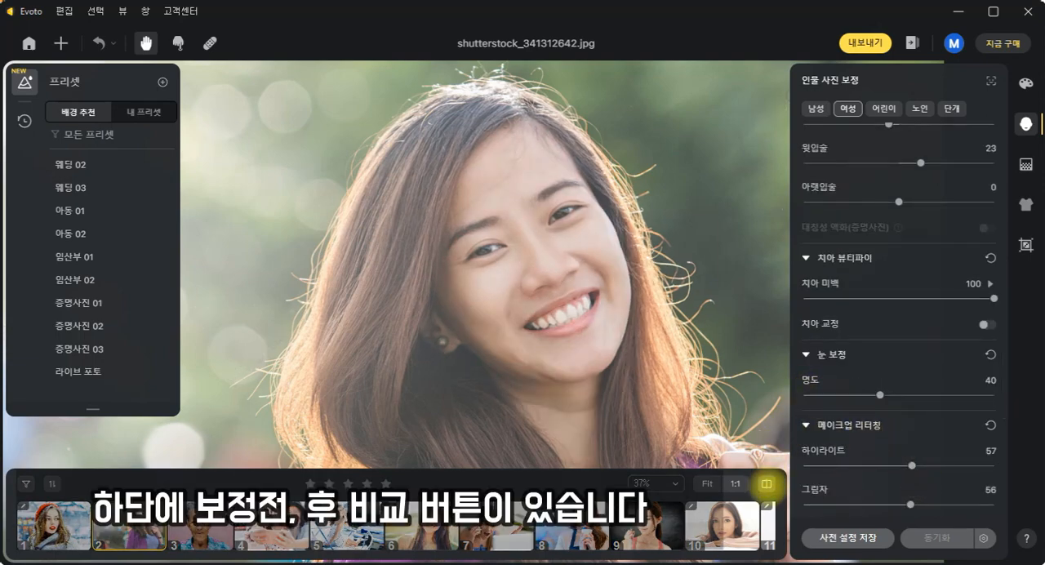
click(766, 483)
click(766, 483)
click(766, 484)
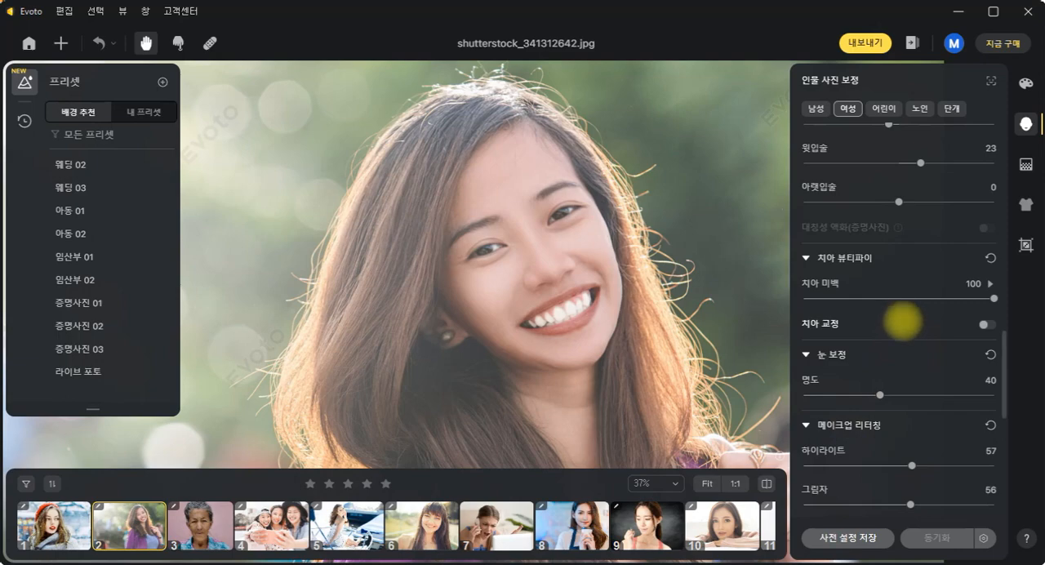
- Reduce the mouth size (사이즈) to 12
scroll(915, 359, up, 4)
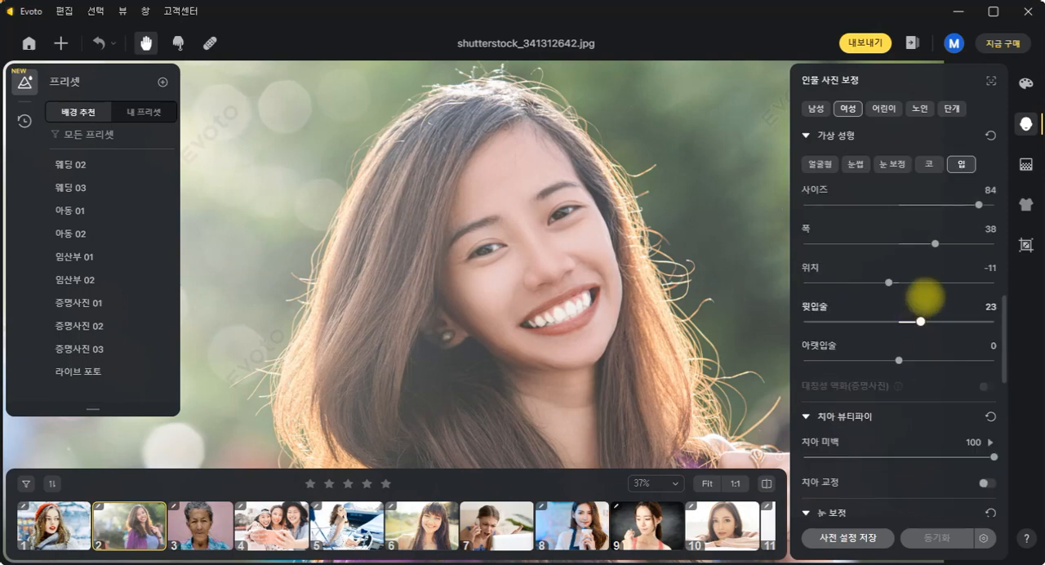
drag(979, 205, 917, 205)
drag(595, 326, 599, 280)
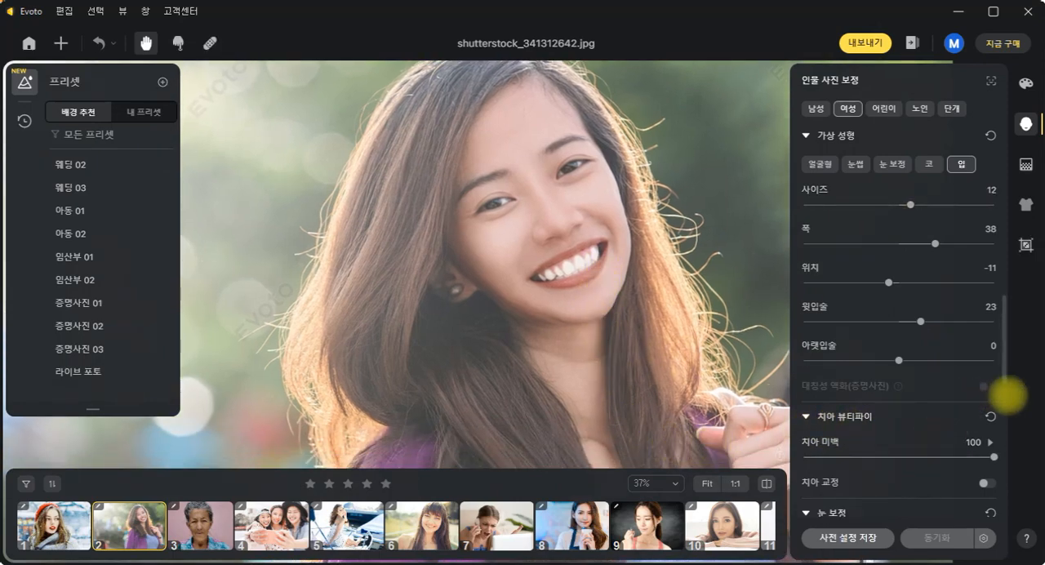
- Open photo 20 of the woman holding a burger and a cola bottle, and show its body adjustment (바디 조정) settings
scroll(951, 412, down, 4)
scroll(950, 413, down, 8)
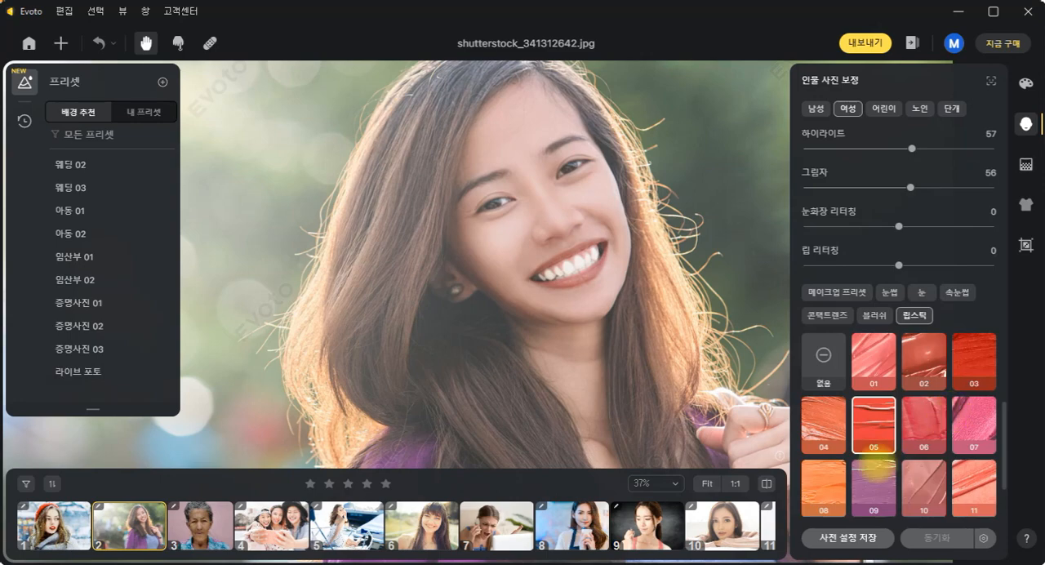
scroll(572, 513, down, 5)
scroll(572, 513, down, 2)
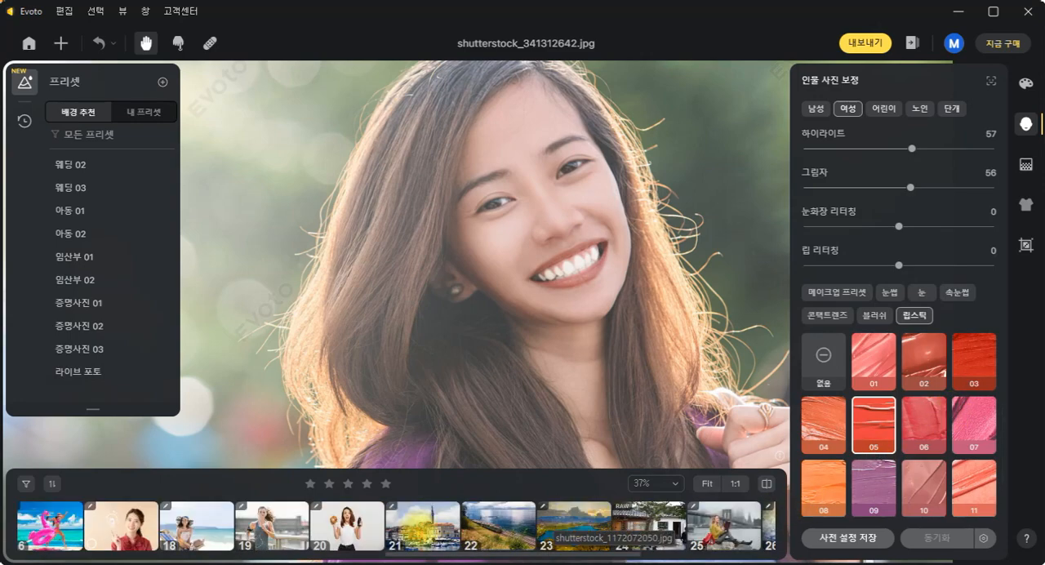
click(351, 529)
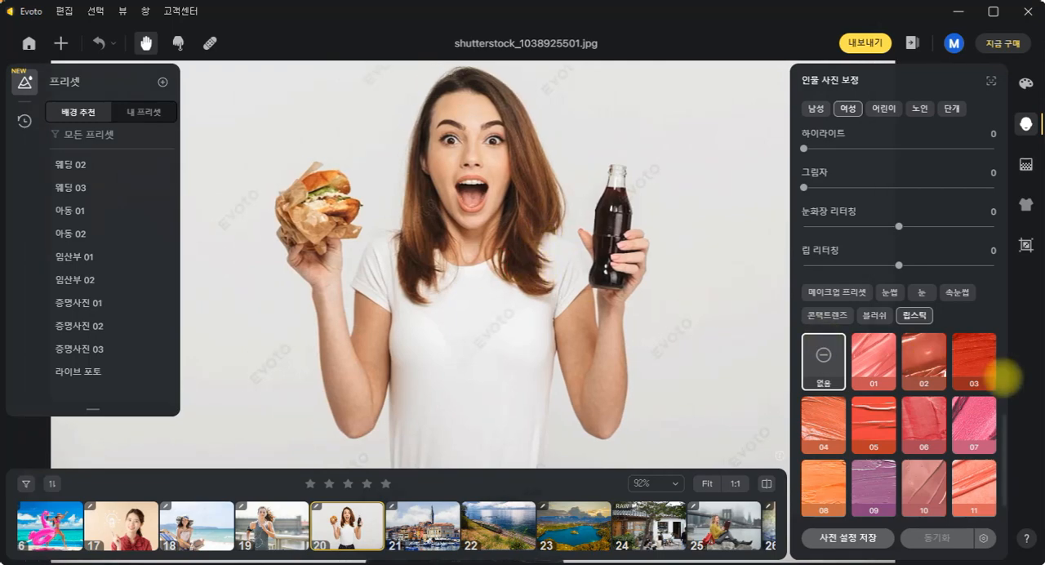
scroll(998, 384, down, 1)
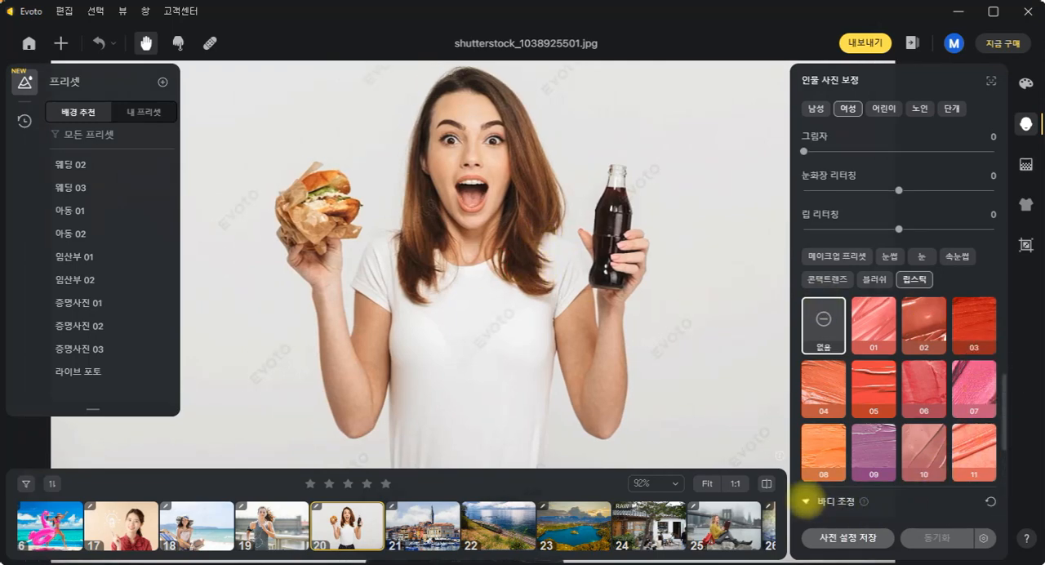
click(807, 501)
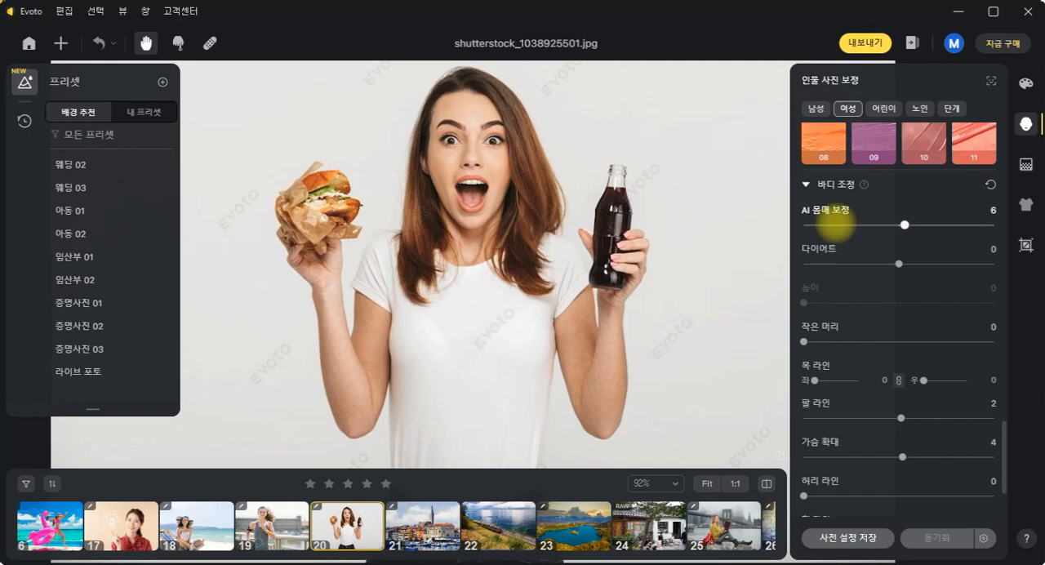
- Try AI body shaping (AI 몸매 보정) at extremes such as -100, settle on 3, and set diet (다이어트) to 6
drag(905, 223, 986, 224)
drag(925, 215, 772, 214)
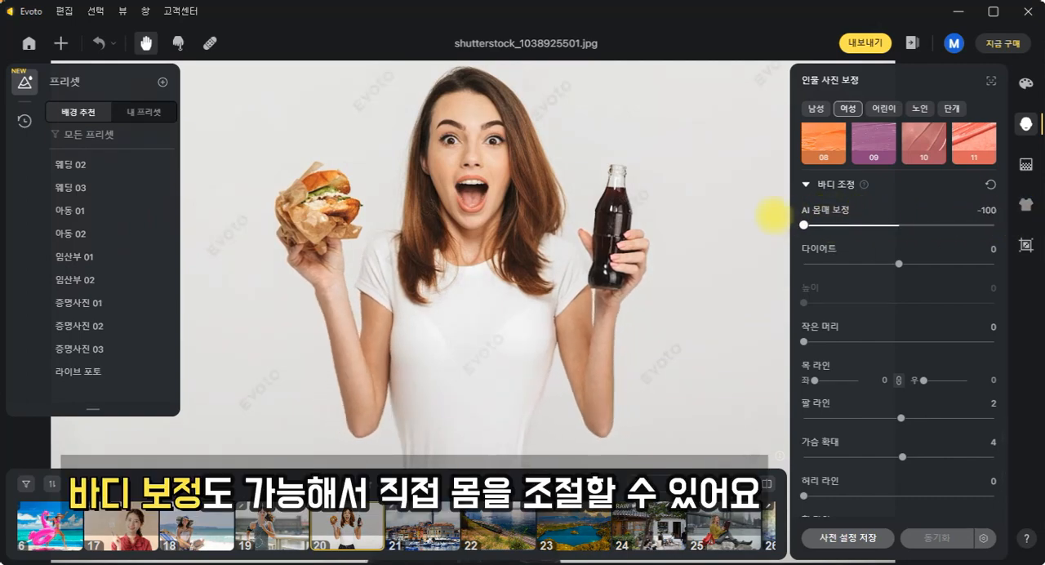
drag(923, 221, 902, 224)
mouse_move(898, 264)
mouse_down()
mouse_move(990, 264)
mouse_move(812, 263)
mouse_move(905, 264)
mouse_up()
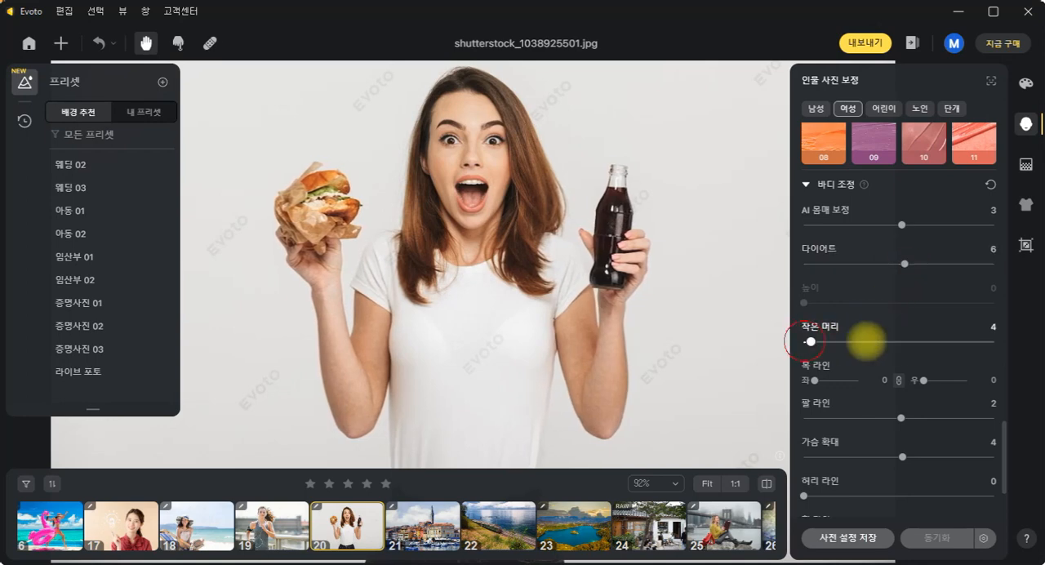
- Set small head (작은 머리) to 74, neck line (목 라인) to 62 on both sides, arm line (팔 라인) to 8 and chest enlargement (가슴 확대) to 7
drag(868, 341, 945, 342)
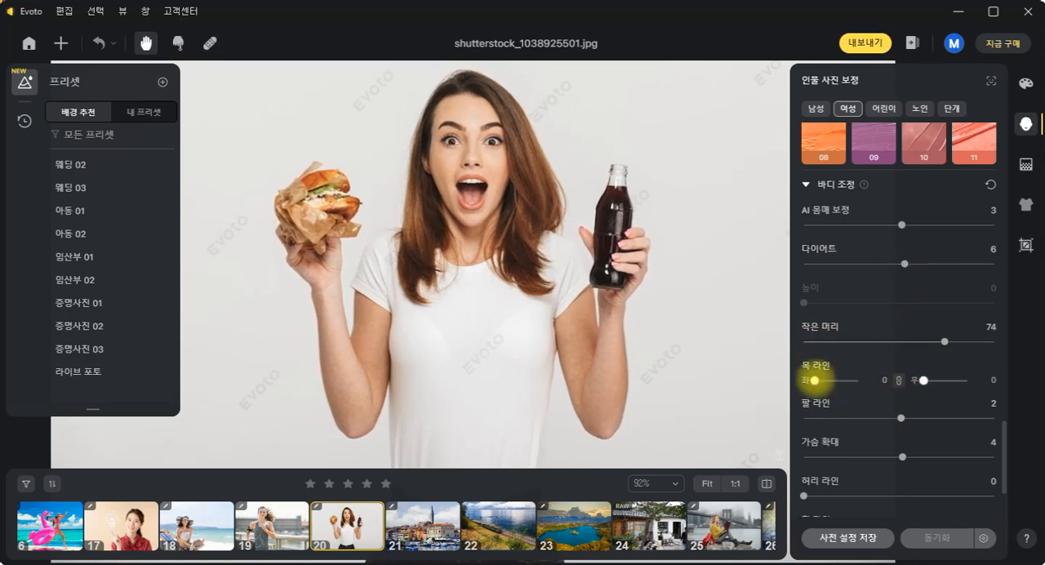
drag(817, 380, 846, 381)
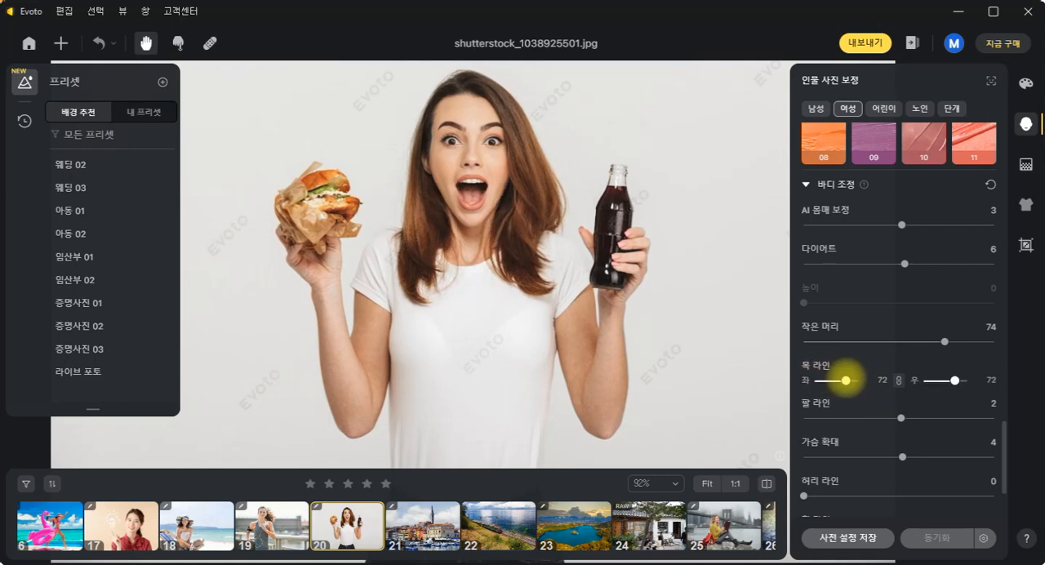
mouse_move(901, 418)
mouse_down()
mouse_move(957, 417)
mouse_move(906, 418)
mouse_up()
mouse_move(903, 456)
mouse_down()
mouse_move(983, 456)
mouse_move(905, 457)
mouse_up()
- Slim the waist line (허리 라인) to 99 and raise the chest enlargement (가슴 확대) to 70
drag(579, 379, 588, 243)
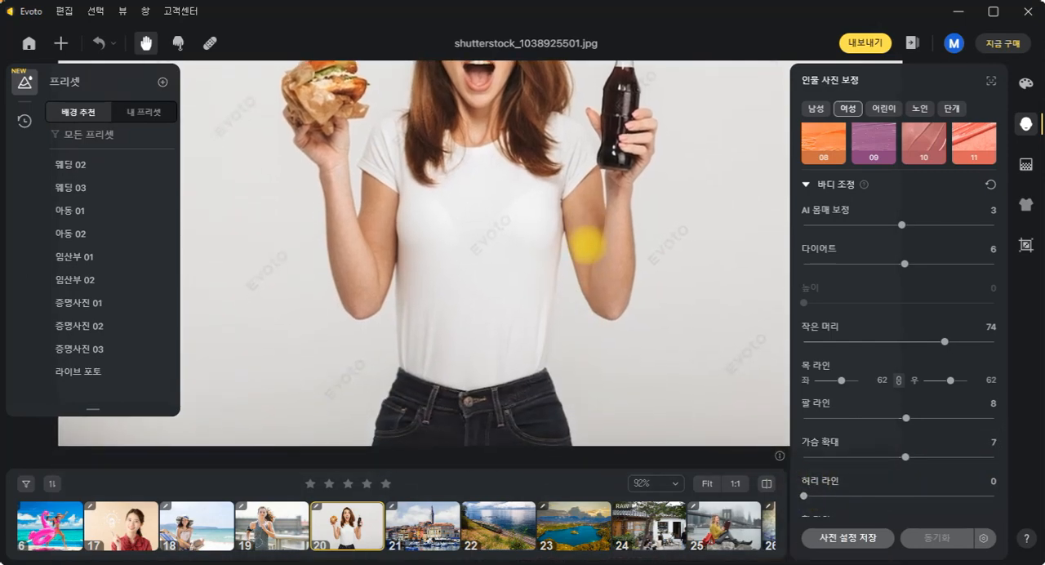
drag(805, 496, 988, 496)
drag(524, 296, 535, 328)
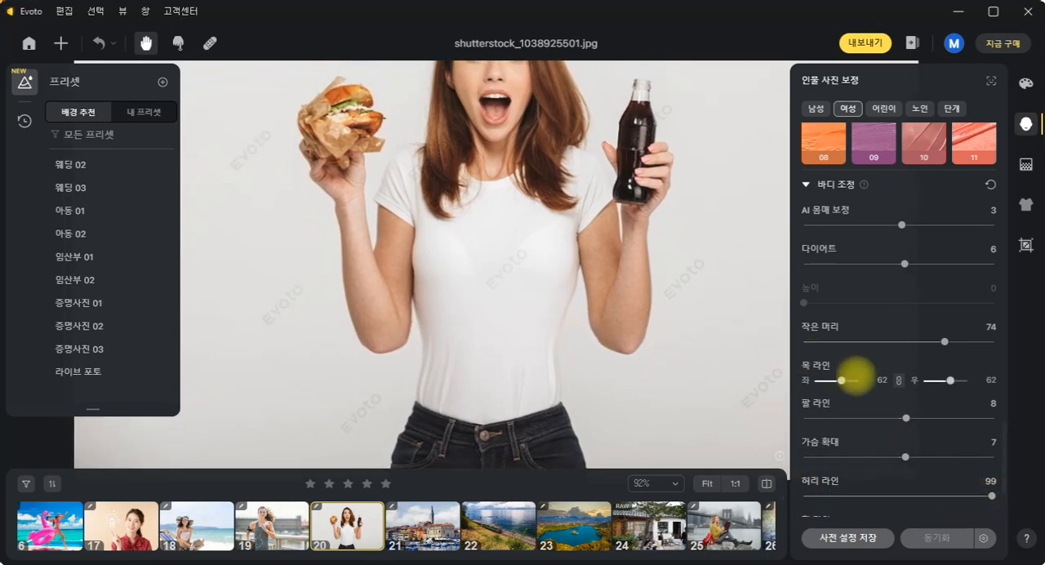
drag(905, 456, 966, 456)
drag(576, 333, 576, 372)
scroll(902, 376, down, 2)
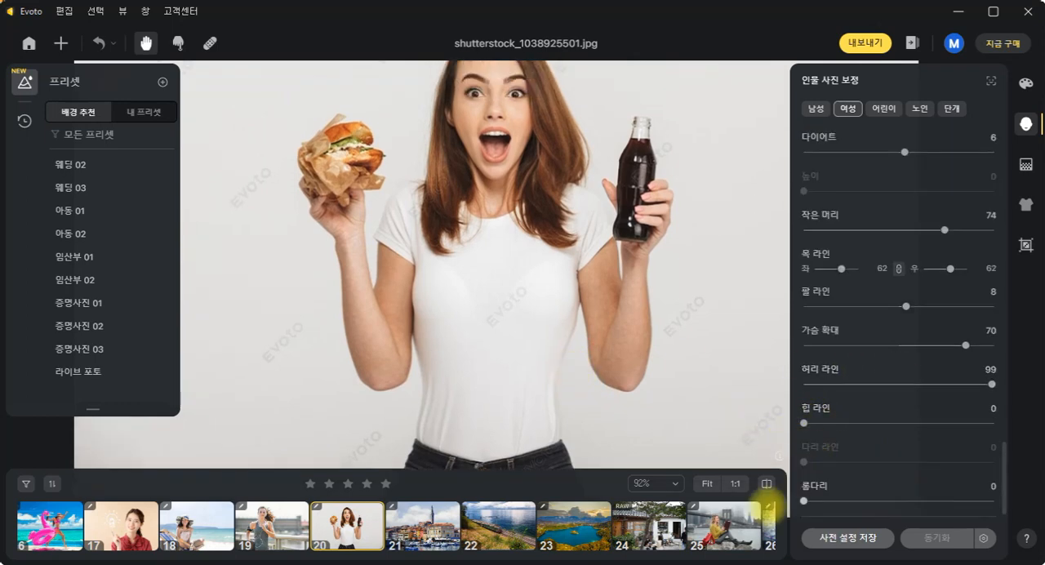
- Open photo 27, the full-body shot of the woman with the yellow suitcase, and set the leg line (다리 라인) to 41
click(725, 518)
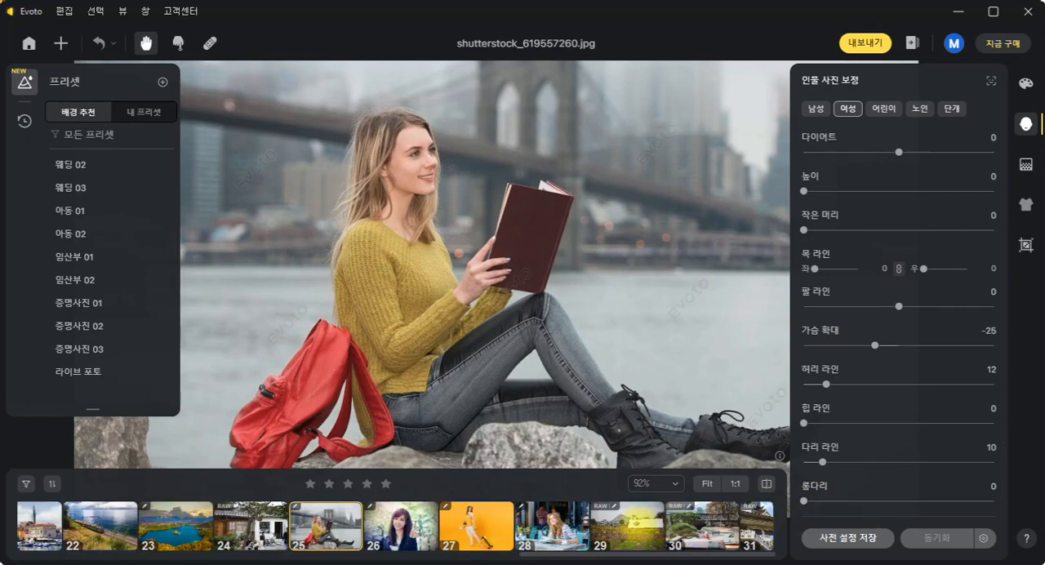
click(487, 526)
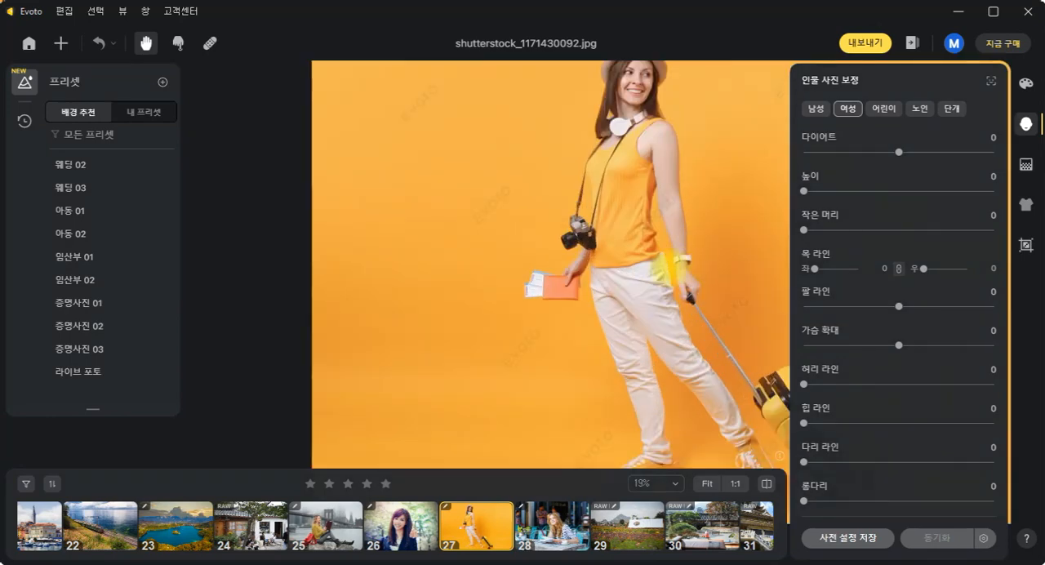
drag(495, 297, 503, 238)
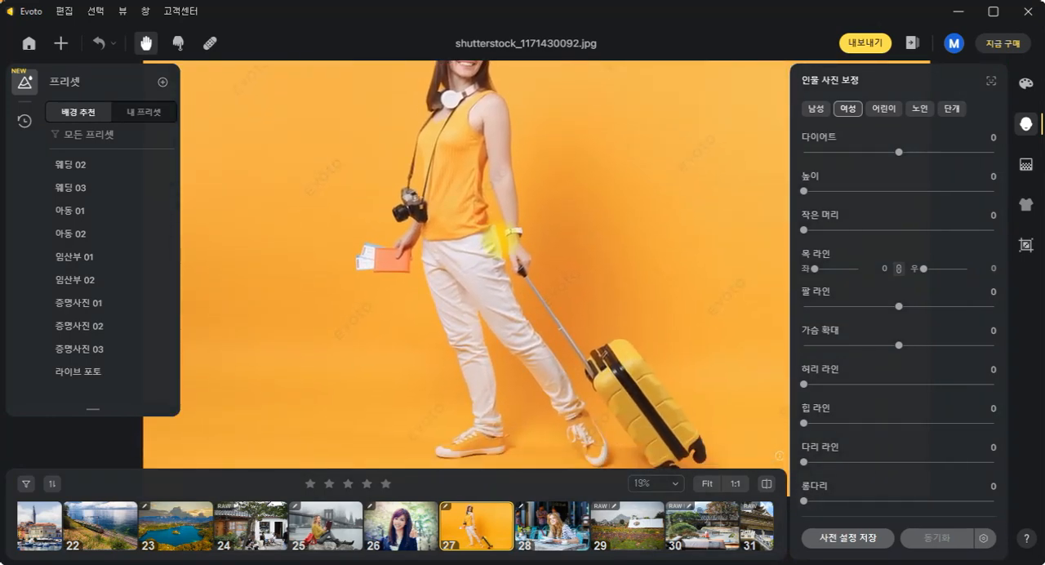
scroll(504, 237, down, 3)
scroll(507, 235, up, 3)
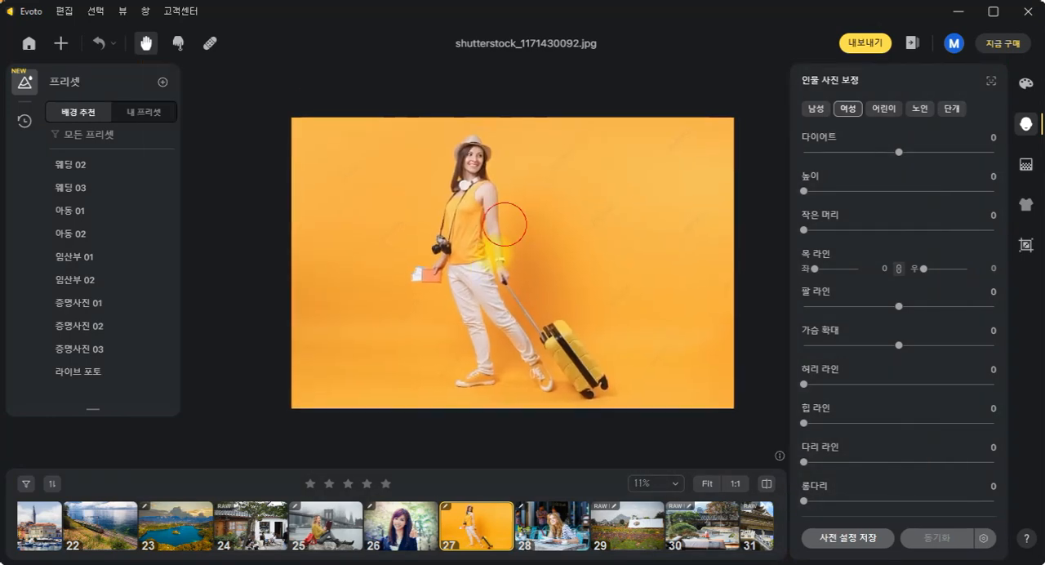
drag(566, 276, 564, 260)
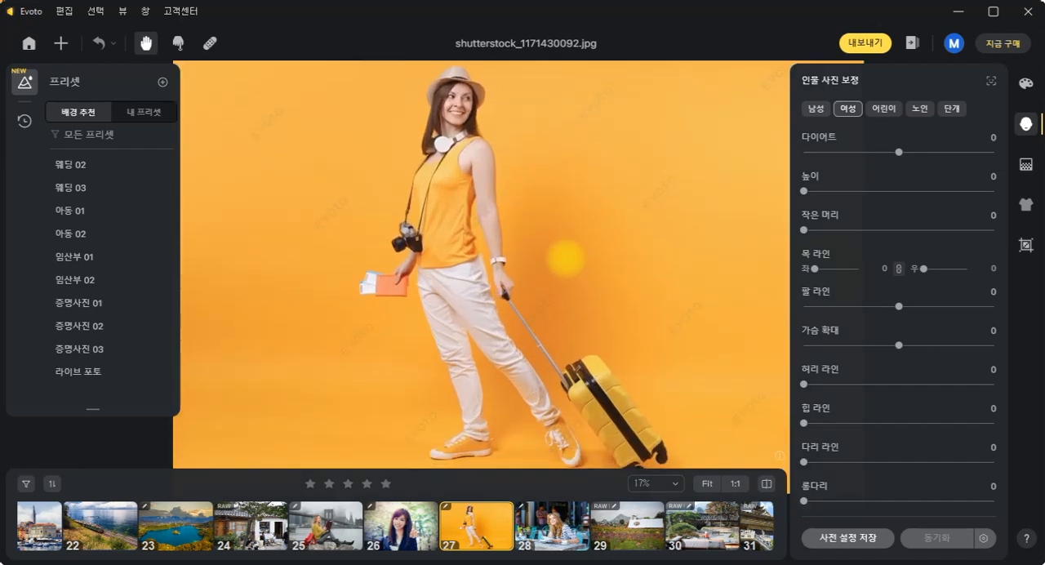
click(806, 462)
mouse_move(896, 461)
mouse_down()
mouse_move(971, 462)
mouse_move(879, 462)
mouse_up()
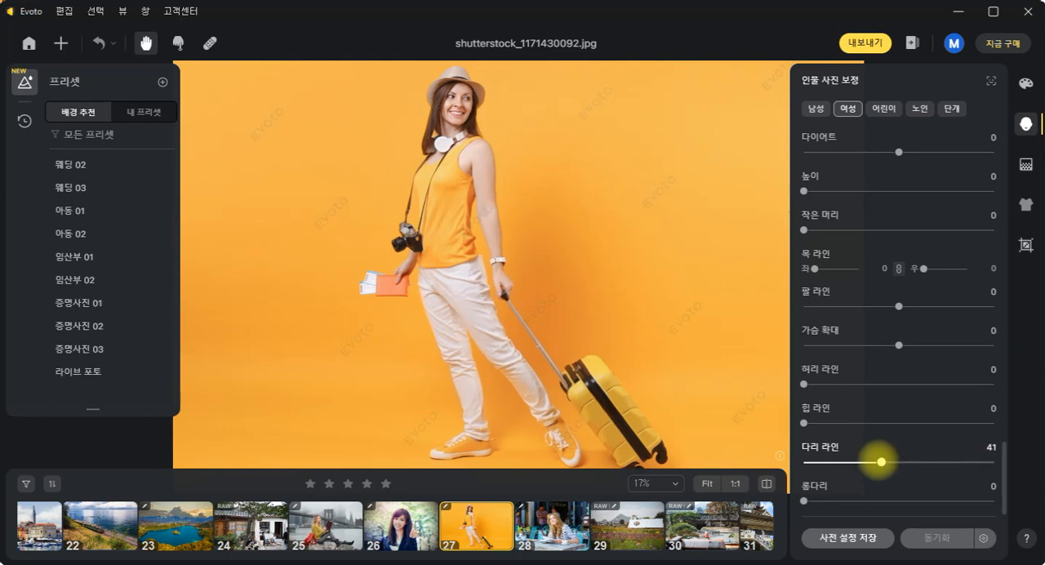
- Lengthen the woman's legs in photo 27 by setting long legs (롱다리) to 67
drag(802, 498, 932, 501)
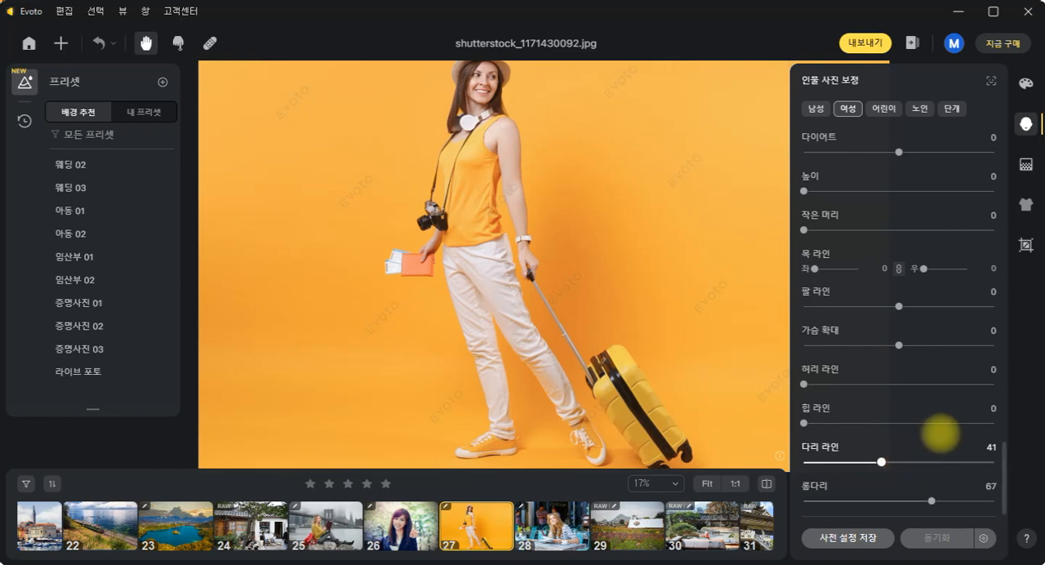
- Open the lake landscape, photo 23, for background retouching and reset its sky replacement (하늘 교체)
click(1026, 164)
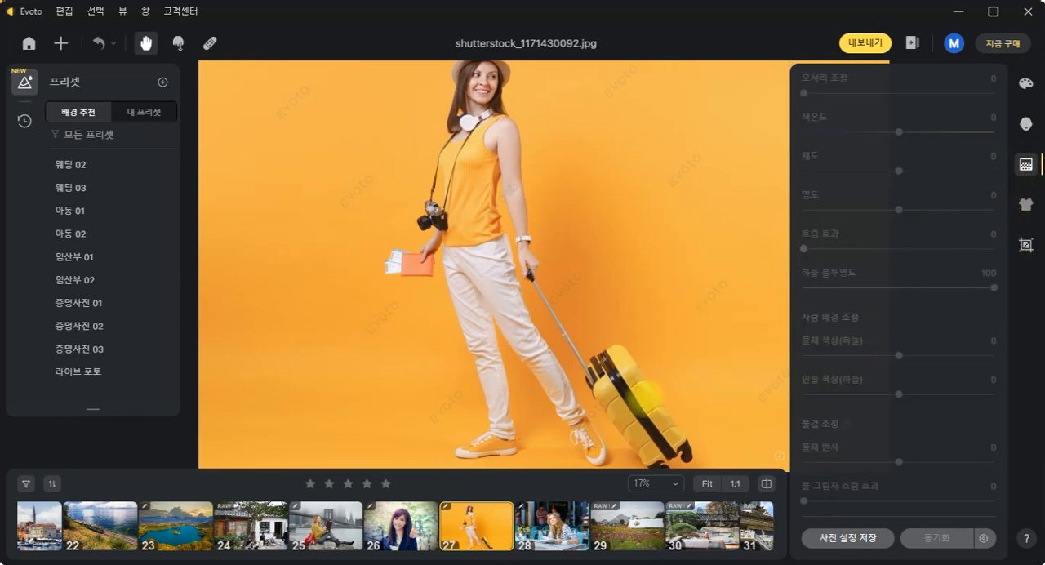
click(178, 531)
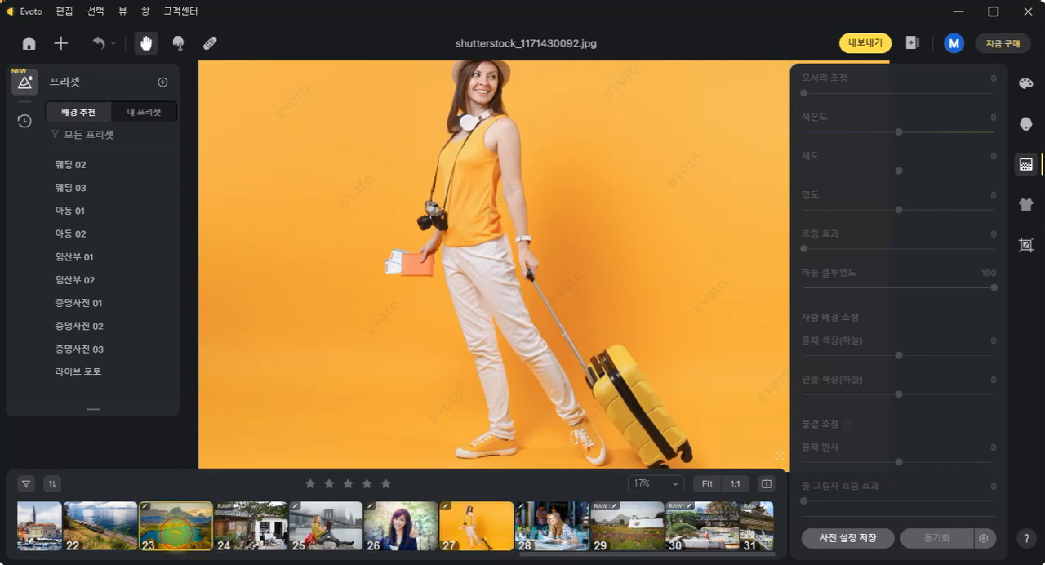
scroll(980, 210, up, 5)
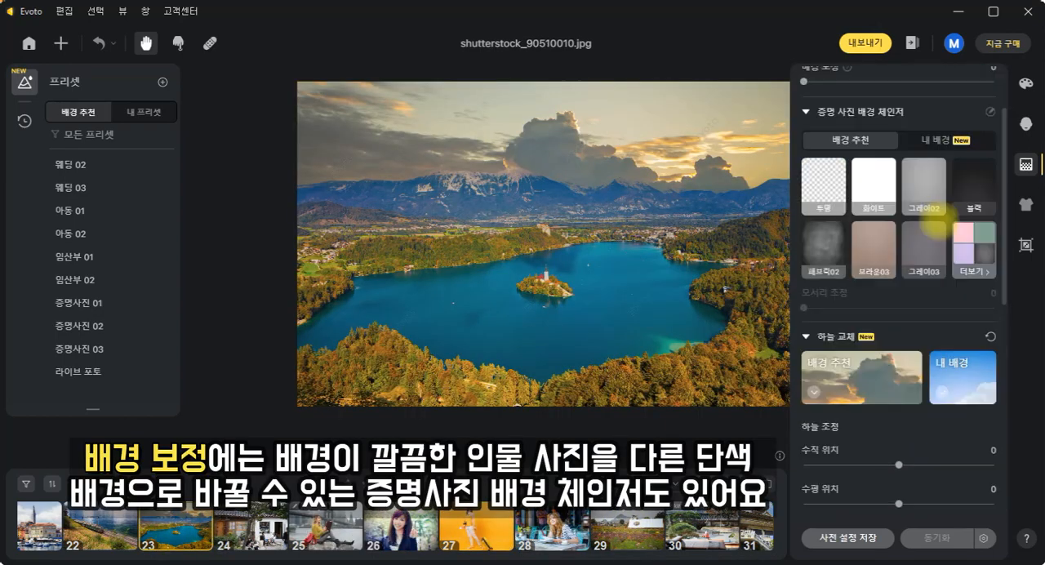
click(990, 336)
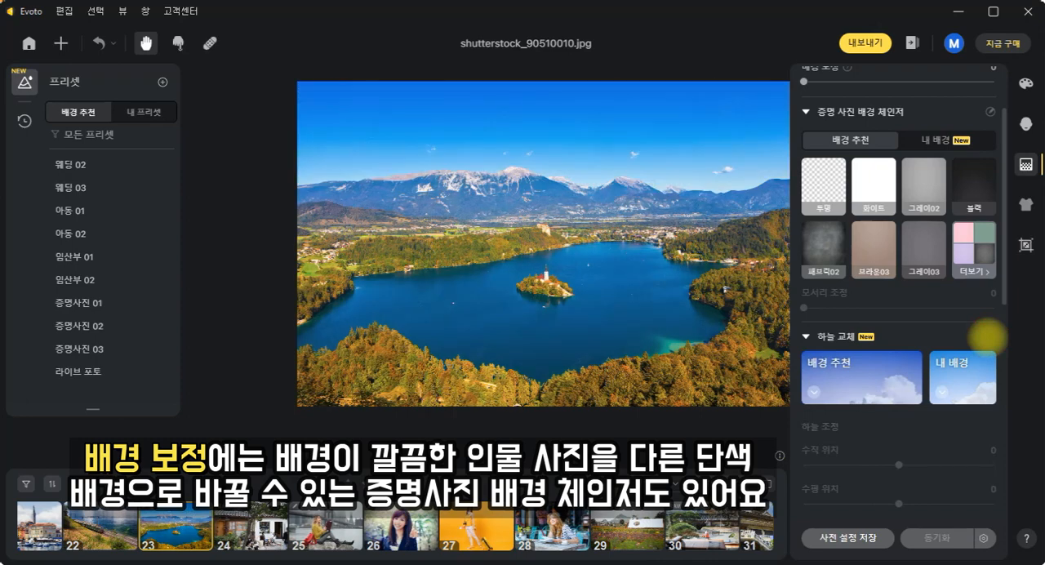
- Try replacing the lake photo's sky with blue sky (푸른 하늘) 02 and bright sky (밝은 하늘) 02
drag(681, 335, 646, 336)
click(872, 377)
scroll(907, 424, down, 2)
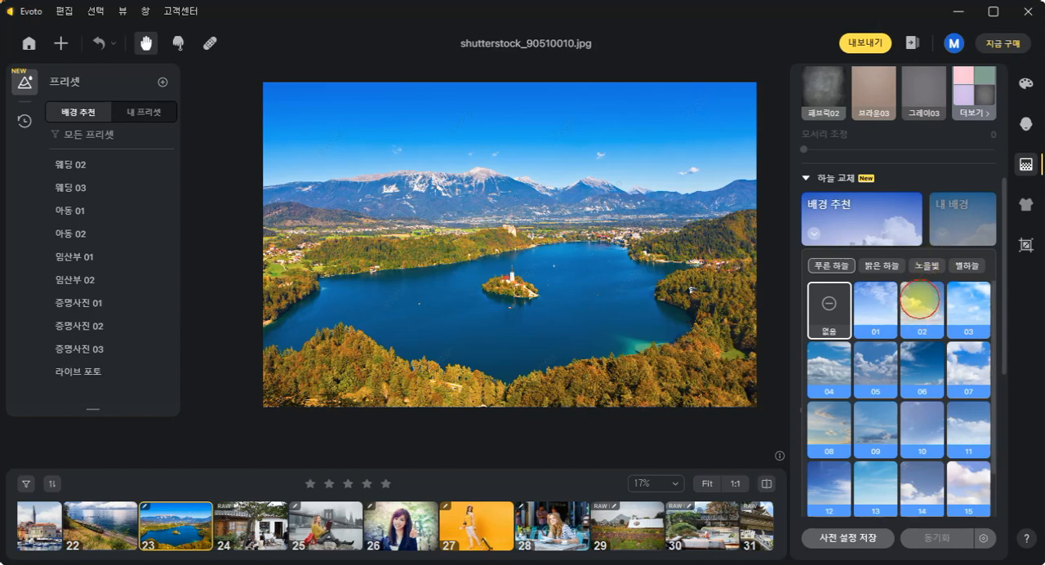
click(922, 304)
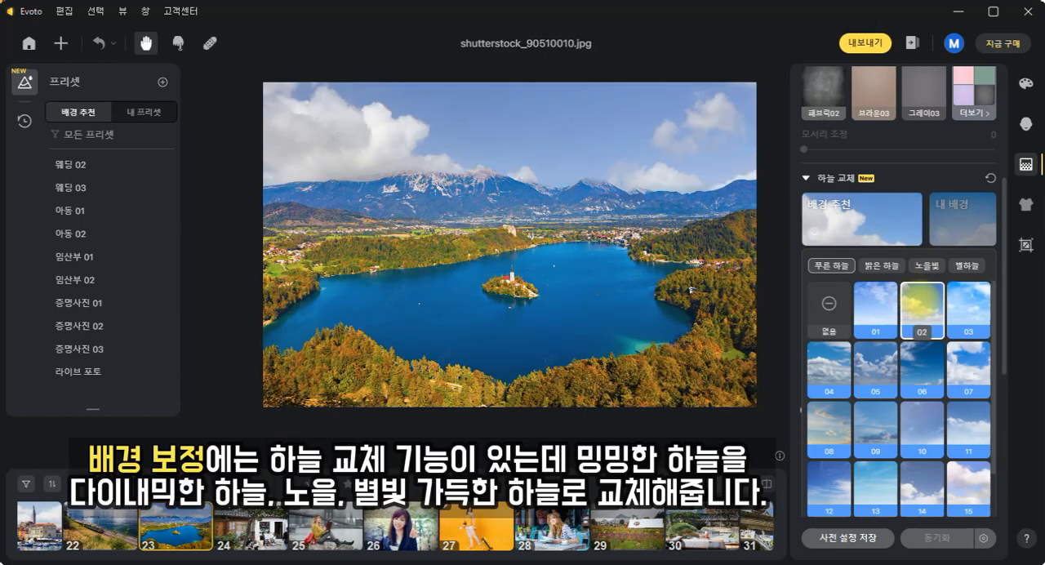
click(883, 265)
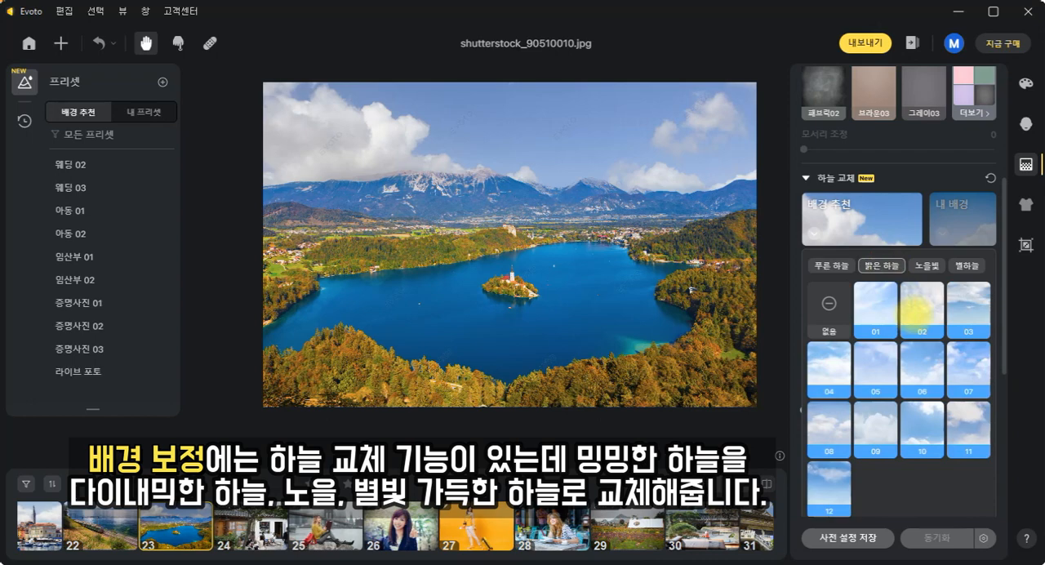
click(917, 310)
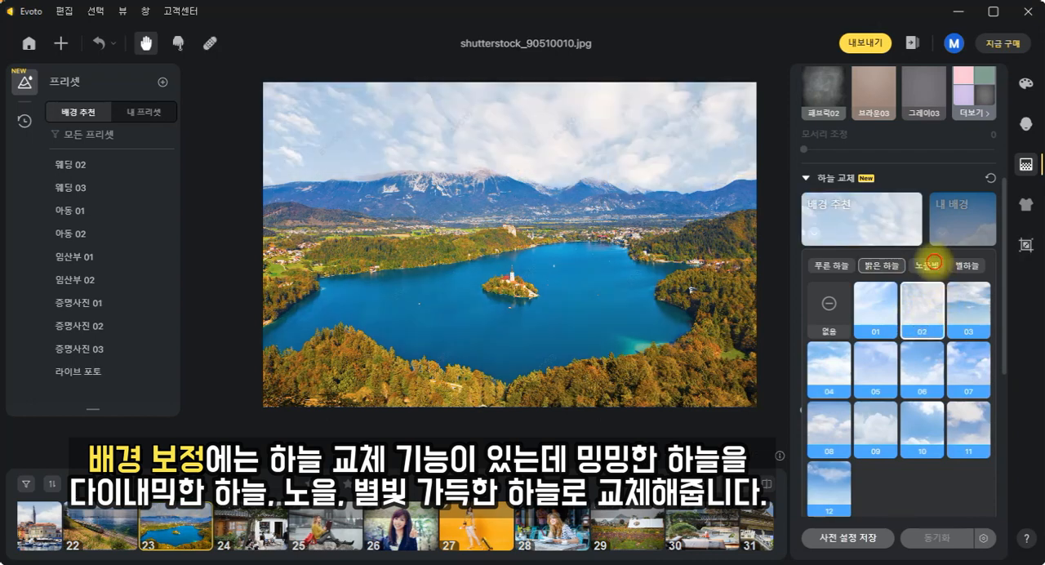
- Try the sunset (노을빛) skies 02, 06, 14, 13, 12 and 03 on the lake photo
click(933, 263)
click(923, 323)
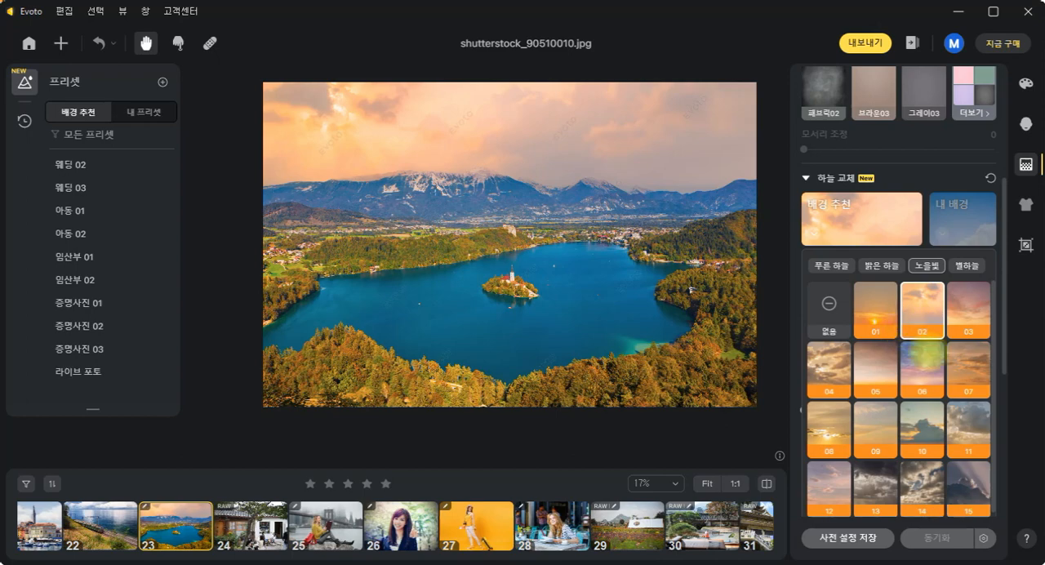
click(923, 361)
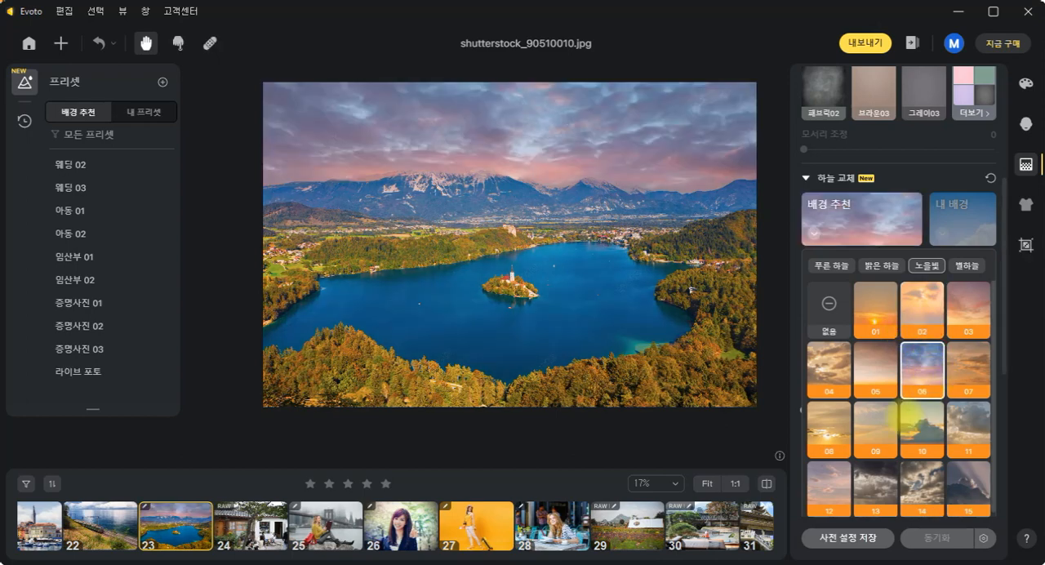
click(915, 486)
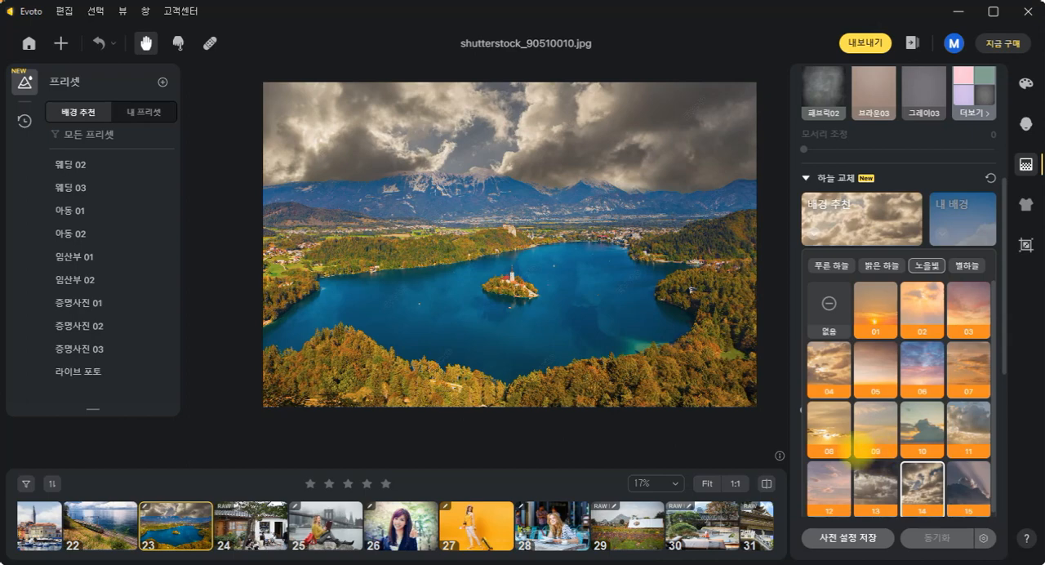
click(875, 484)
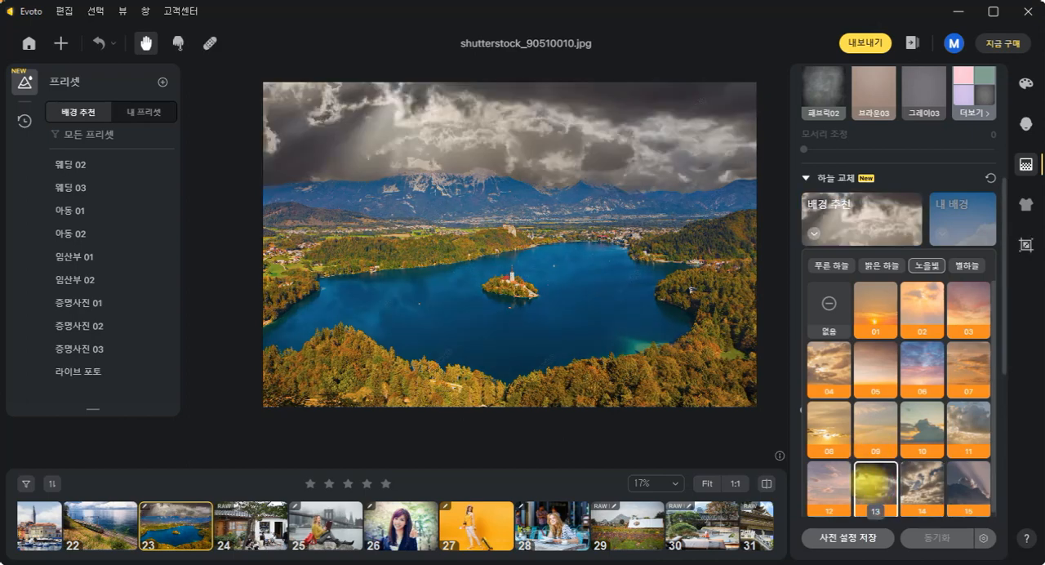
click(831, 482)
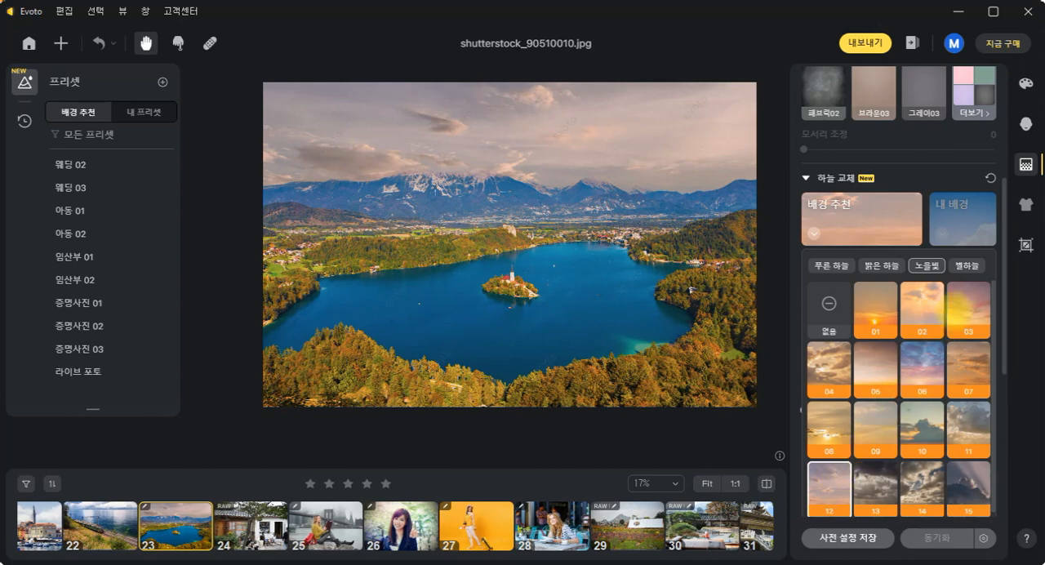
click(968, 309)
- Lower the replaced sky's opacity (하늘 불투명도) to 82
scroll(968, 386, down, 1)
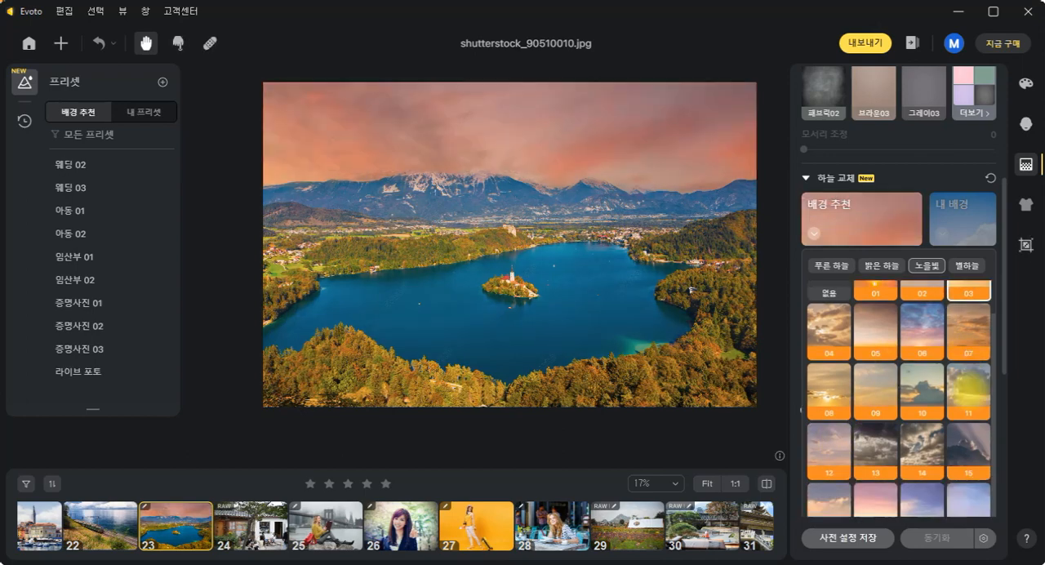
scroll(969, 385, down, 5)
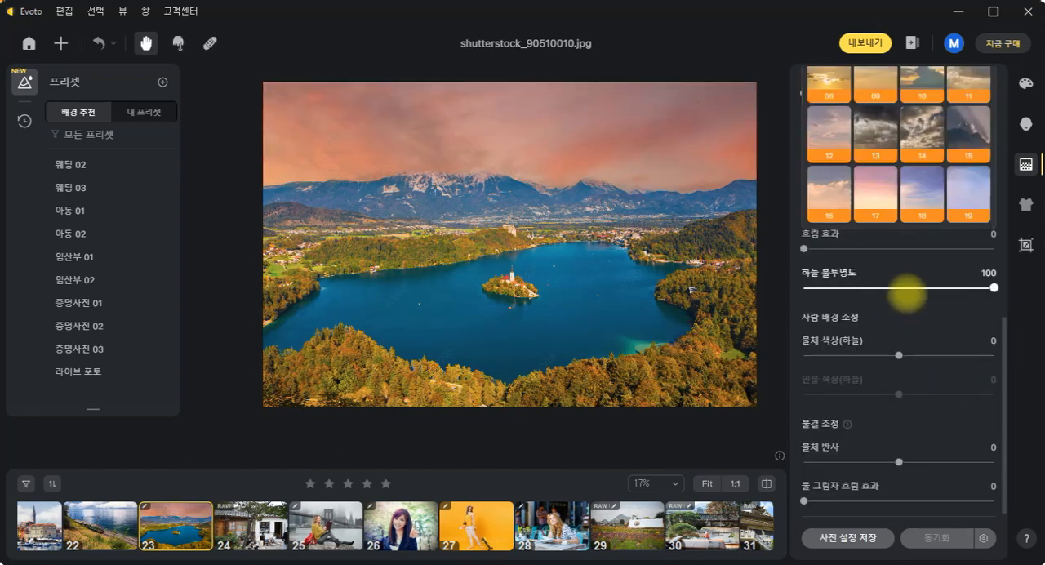
drag(994, 287, 960, 288)
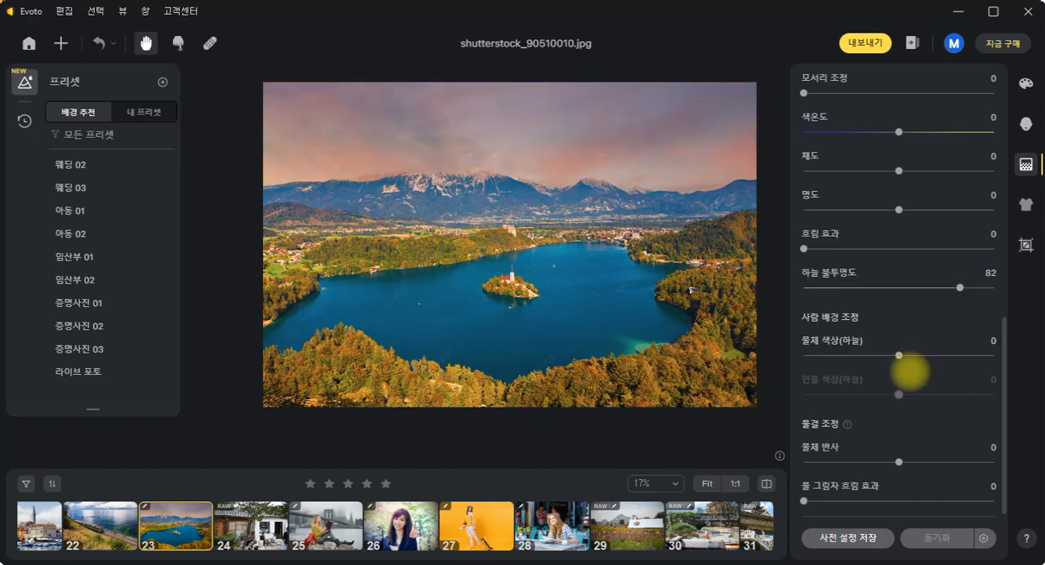
- Replace the lake photo's sky with sunset (노을빛) sky 10
scroll(957, 360, up, 4)
scroll(958, 359, up, 3)
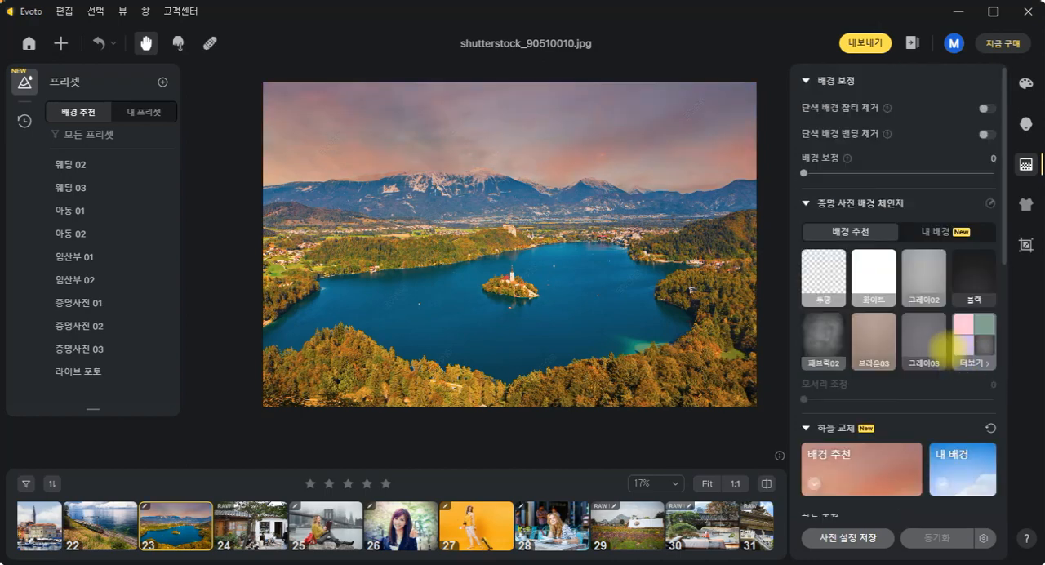
click(860, 458)
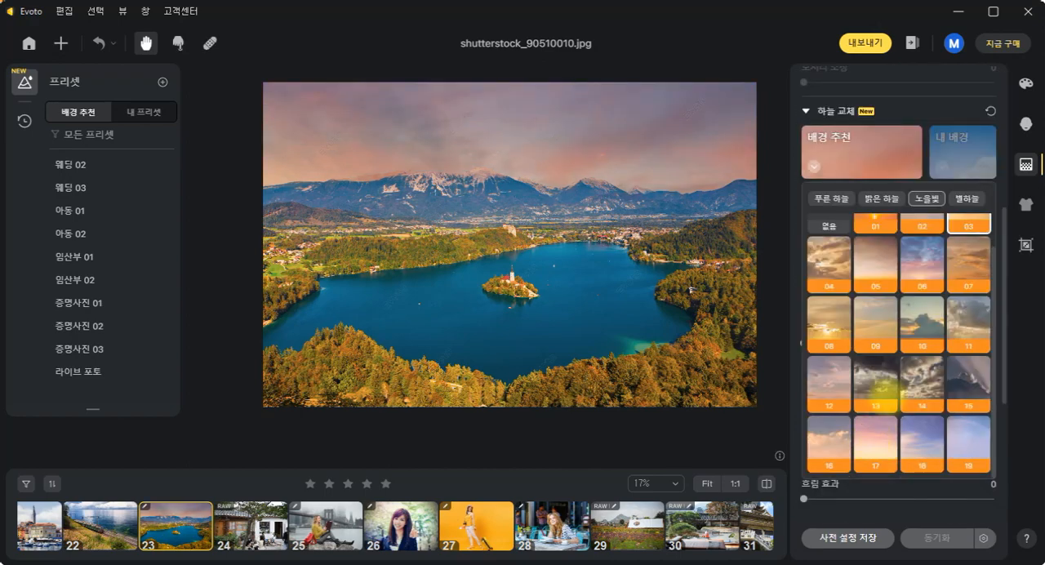
scroll(923, 278, down, 3)
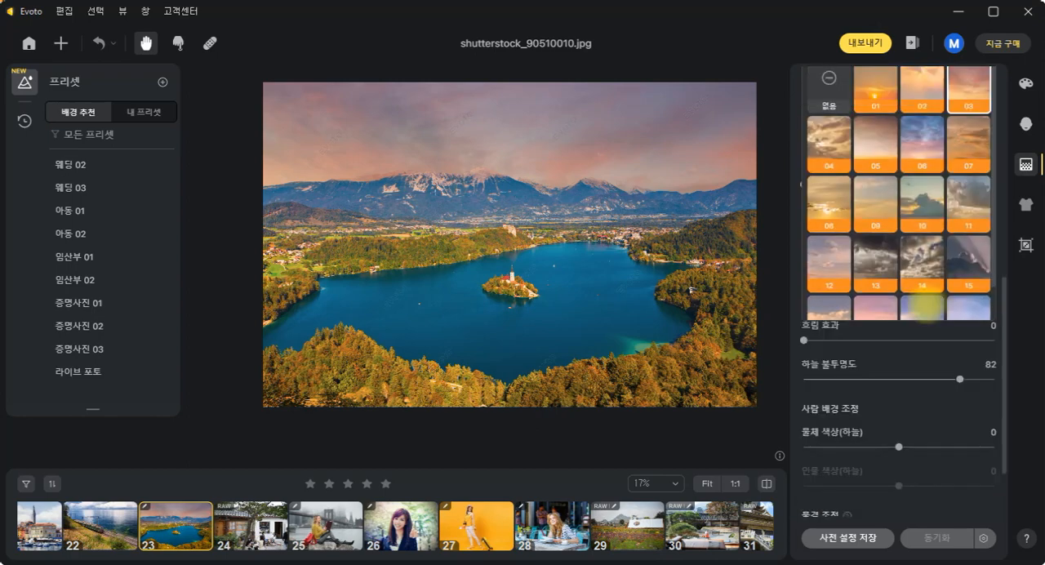
click(920, 204)
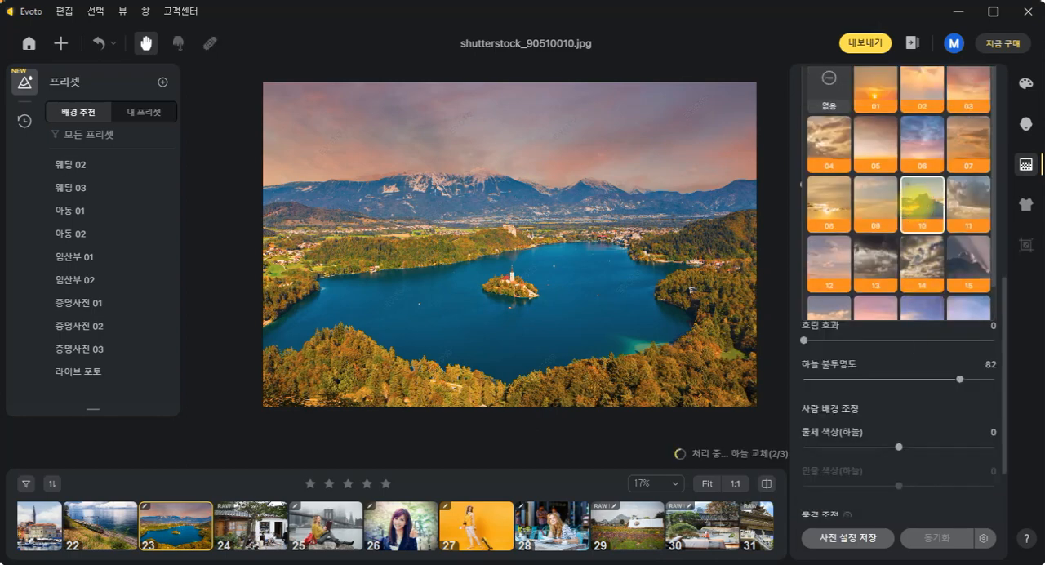
- Set the water shadow flow effect (물 그림자 흐림 효과) to 3 and raise the object reflection (물체 반사) on the lake
scroll(962, 452, down, 2)
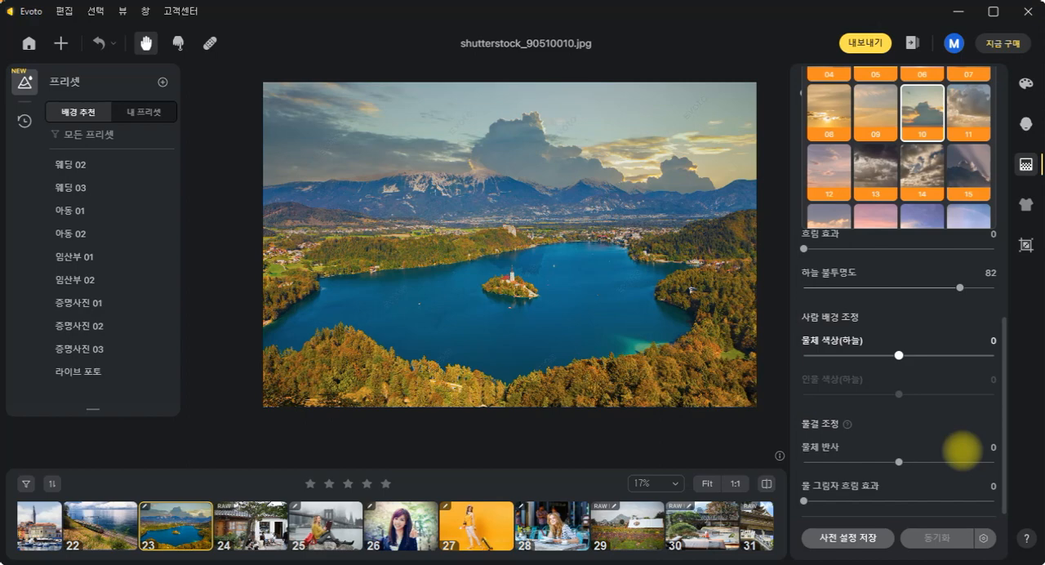
drag(804, 501, 826, 500)
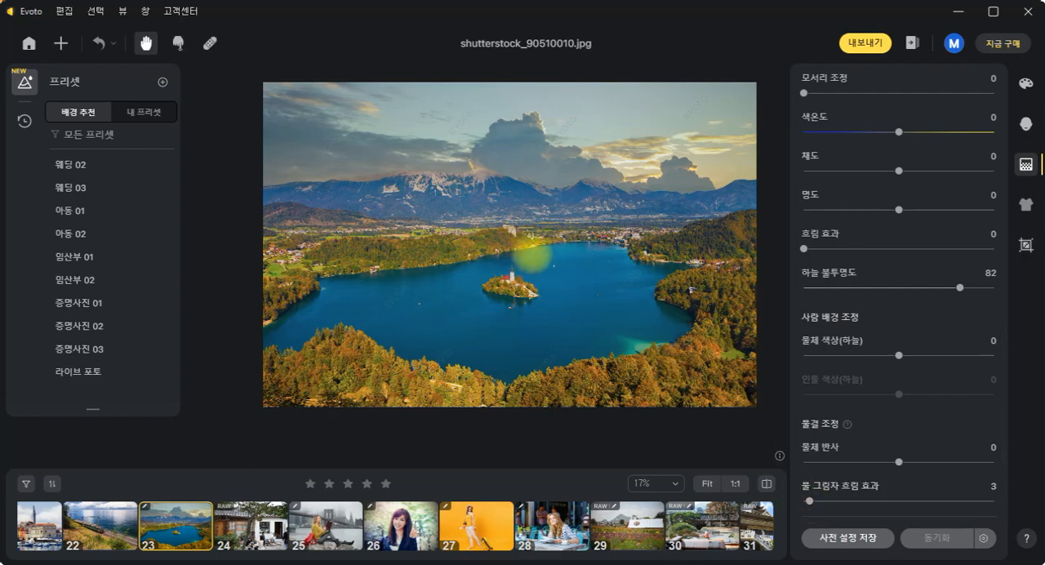
drag(899, 462, 957, 462)
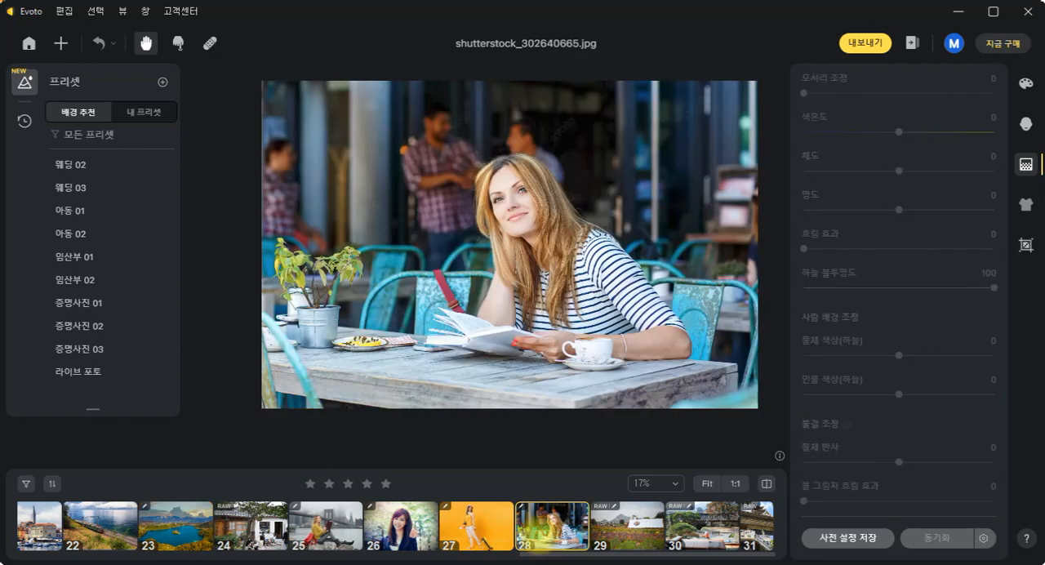
- Try warping the face and hair of the café woman in photo 28 with manual liquify's forward warp, and exit without saving
click(178, 43)
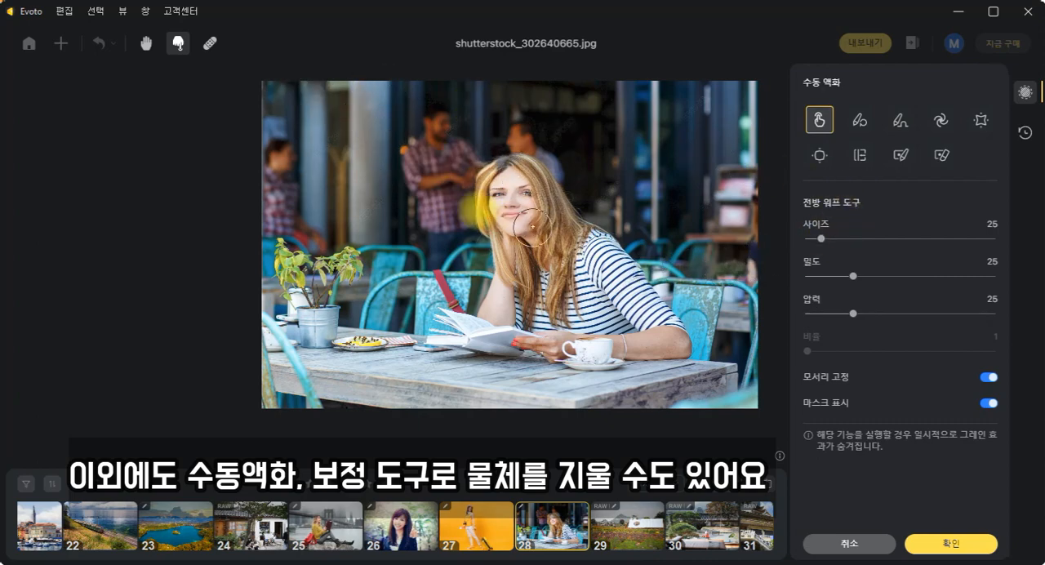
mouse_move(533, 225)
mouse_down()
mouse_move(558, 214)
mouse_move(555, 176)
mouse_move(494, 168)
mouse_move(491, 216)
mouse_move(531, 247)
mouse_move(605, 232)
mouse_move(581, 197)
mouse_move(462, 191)
mouse_move(520, 259)
mouse_move(530, 168)
mouse_move(528, 233)
mouse_move(499, 284)
mouse_move(550, 287)
mouse_move(560, 241)
mouse_up()
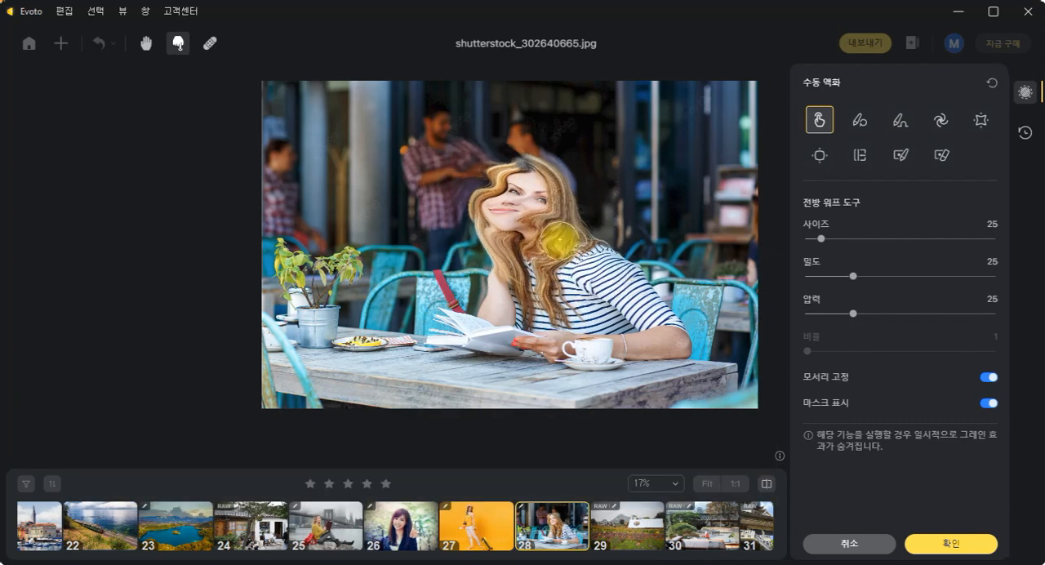
scroll(466, 544, up, 6)
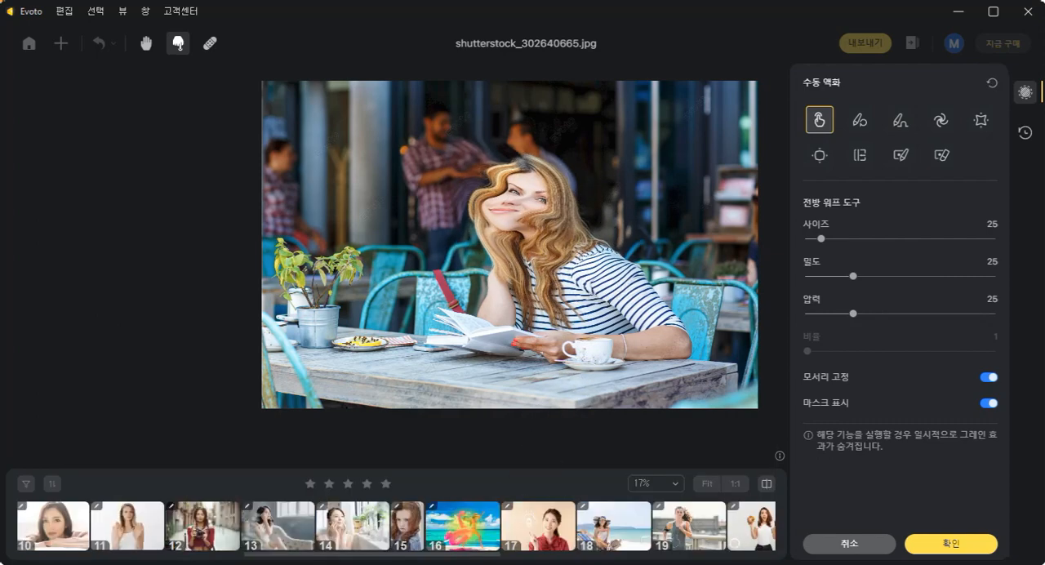
click(204, 526)
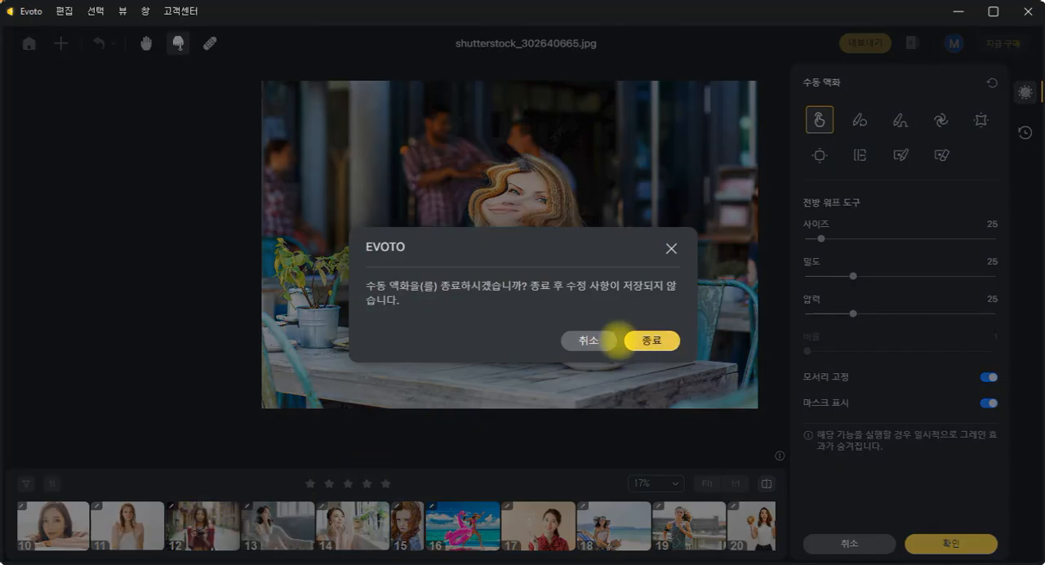
click(648, 338)
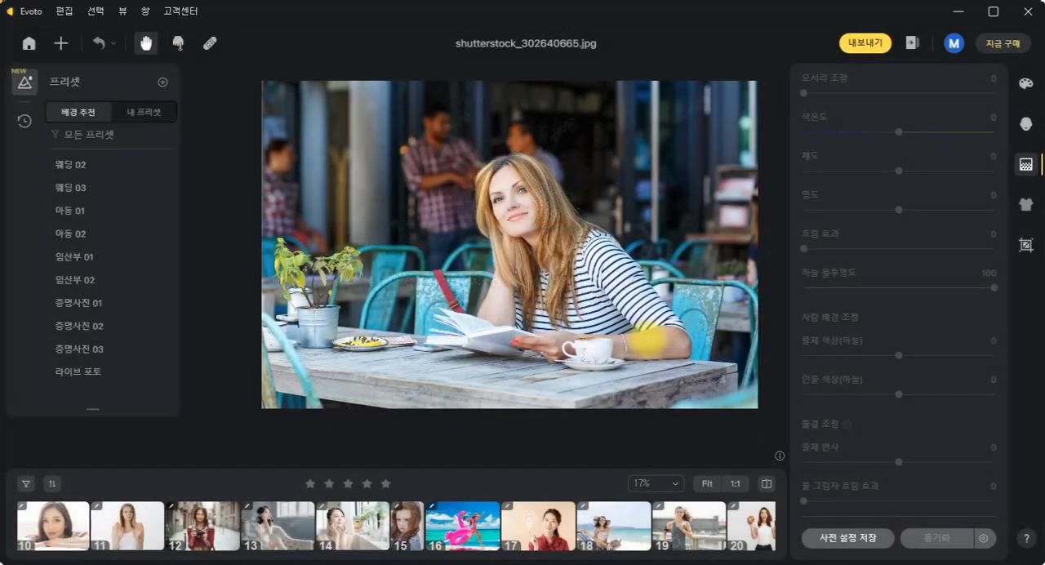
- Open photo 12, the woman holding a camera, and try removing the white light spot beside her with the spot healing brush
click(195, 516)
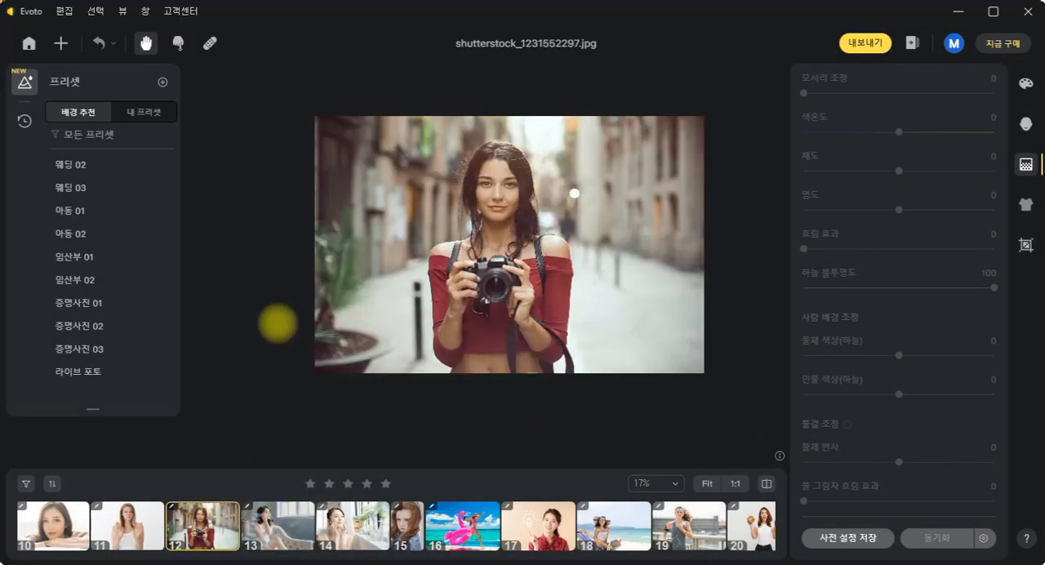
click(179, 42)
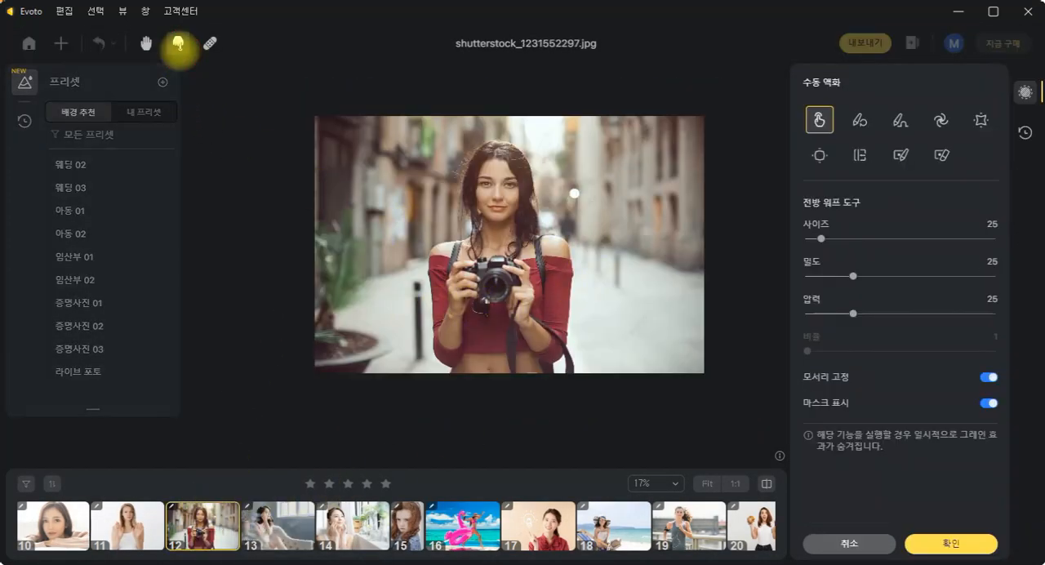
click(210, 44)
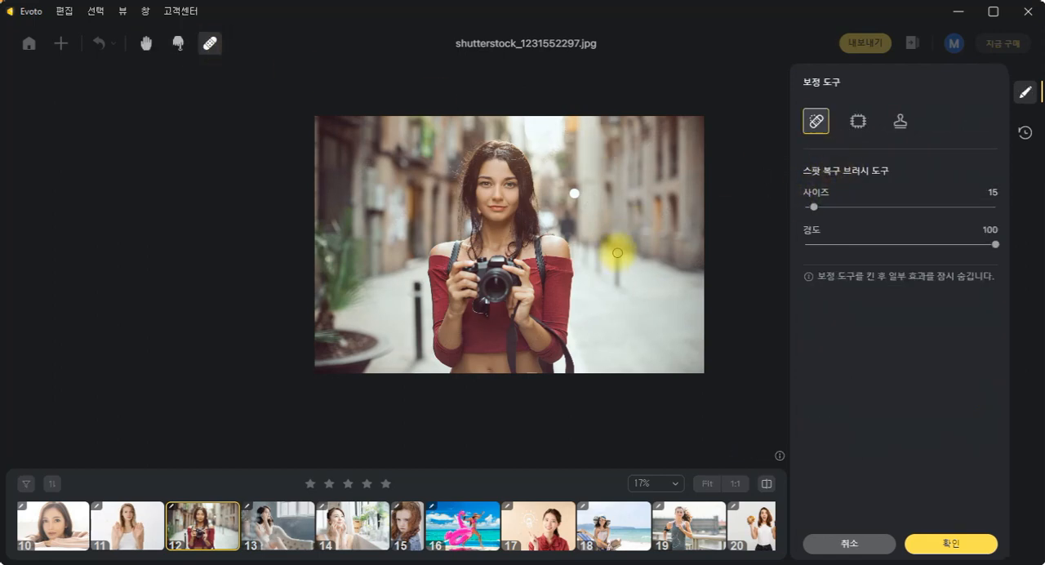
click(575, 193)
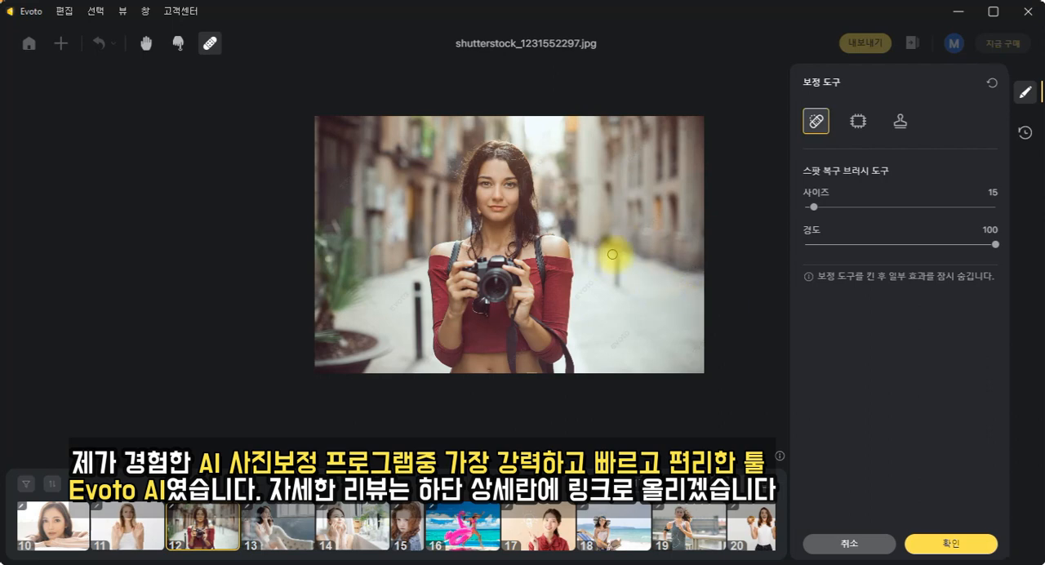
- Try erasing the street bollards on both sides of the woman with the spot healing brush, and exit without saving the retouching
mouse_move(623, 282)
mouse_down()
mouse_move(617, 260)
mouse_move(595, 246)
mouse_up()
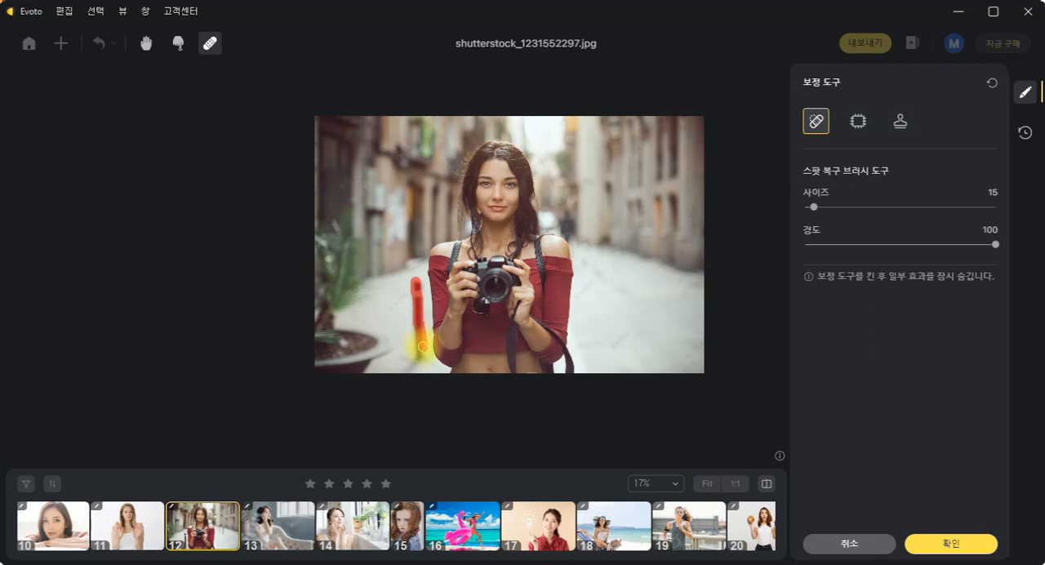
drag(414, 324, 412, 329)
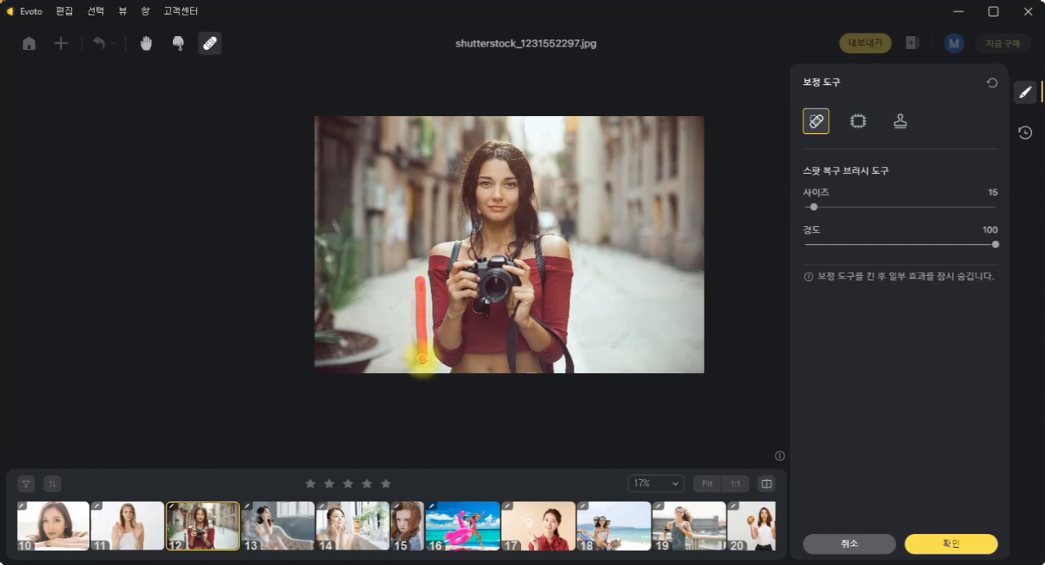
drag(414, 342, 410, 294)
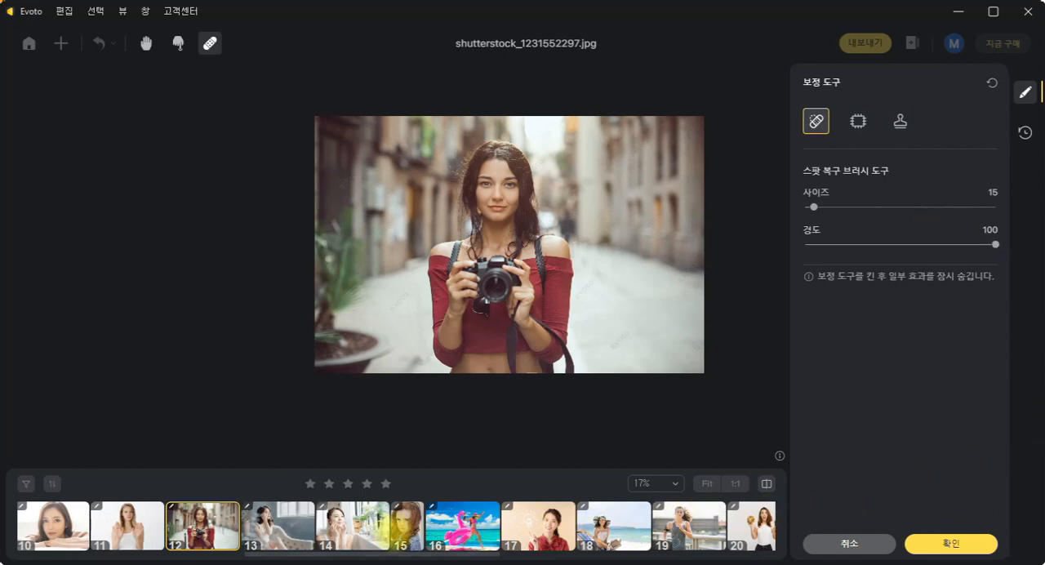
click(349, 529)
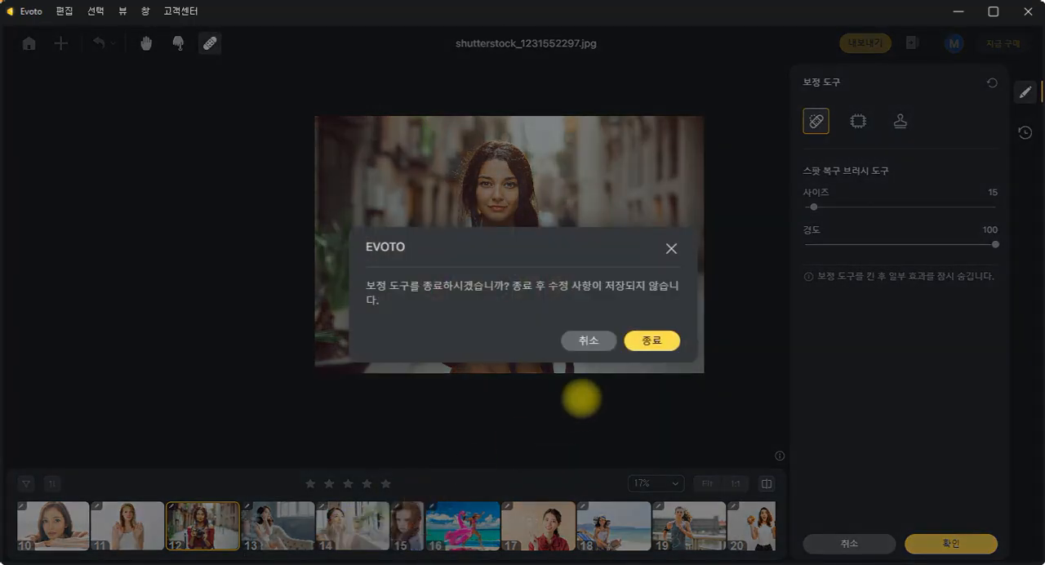
click(654, 339)
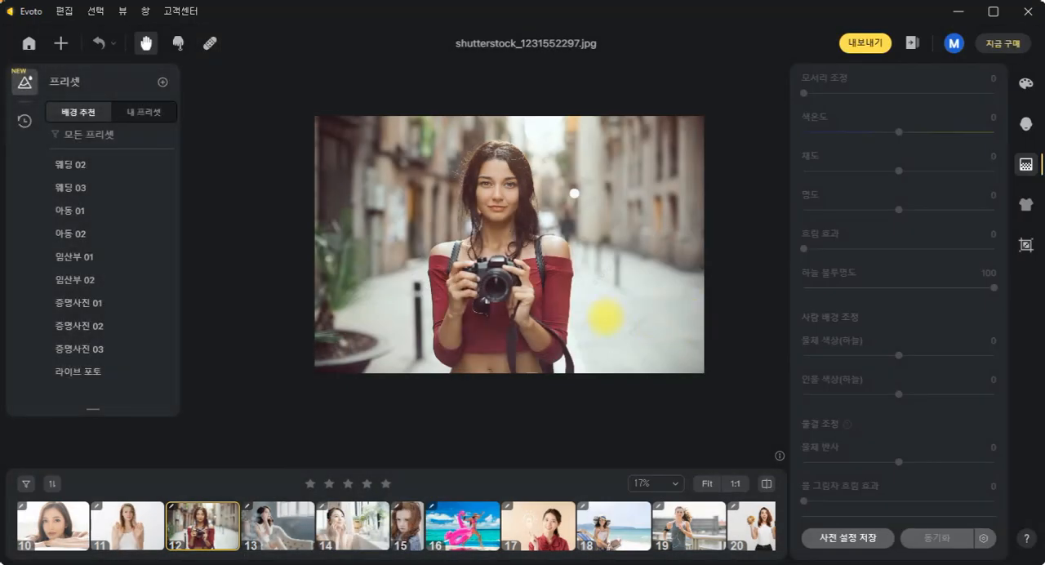